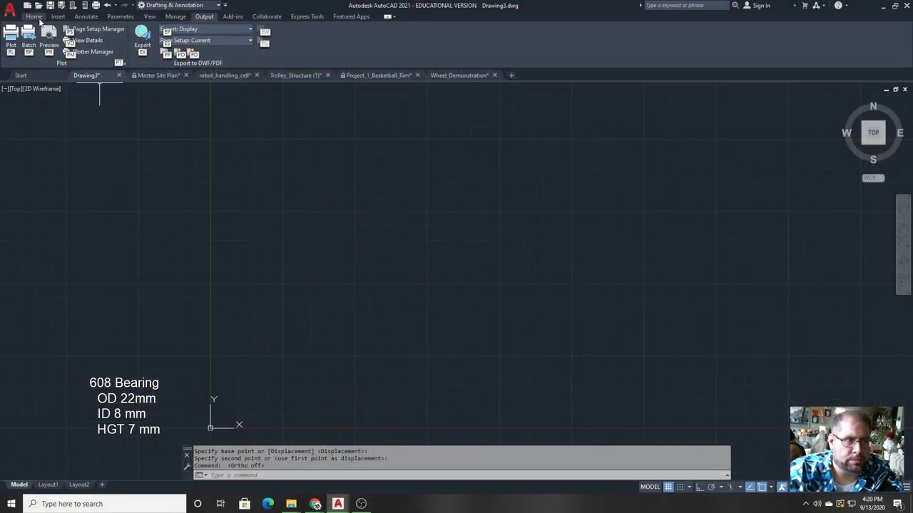
Step: Switch to the Master Site Plan drawing and examine its title block and the proposed high school building on the Master Plan layout
left_click(37, 17)
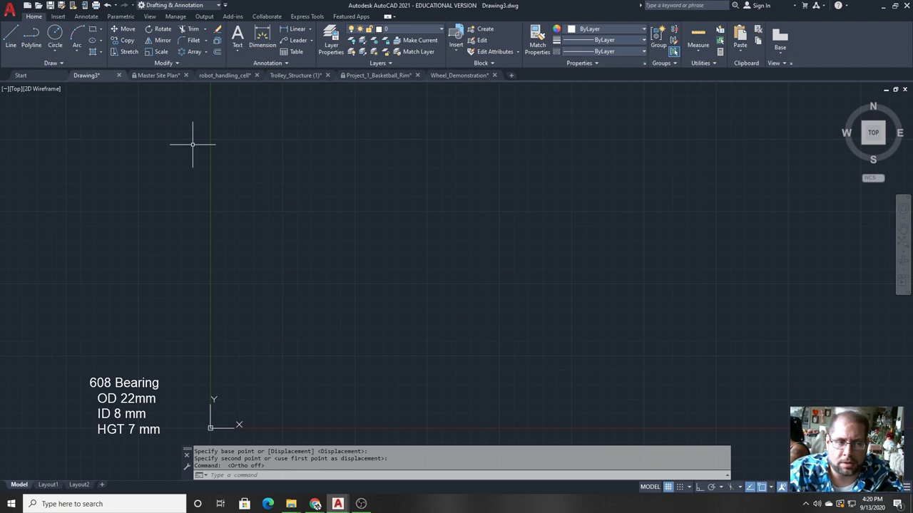
left_click(169, 77)
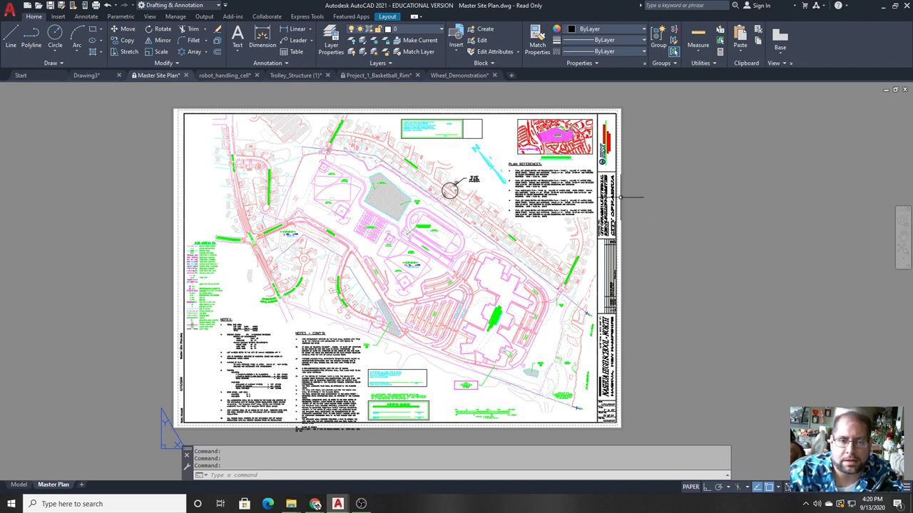
scroll(621, 192, "up", 2)
scroll(619, 194, "up", 3)
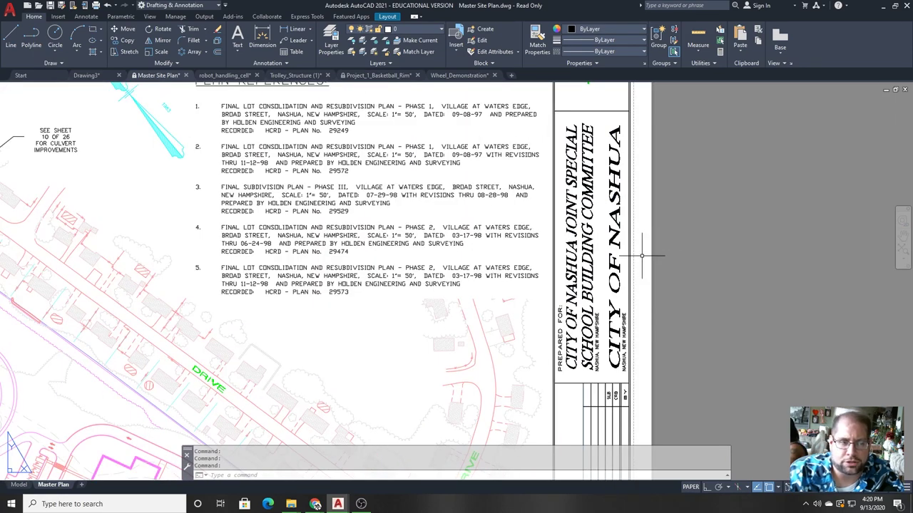
scroll(481, 282, "down", 4)
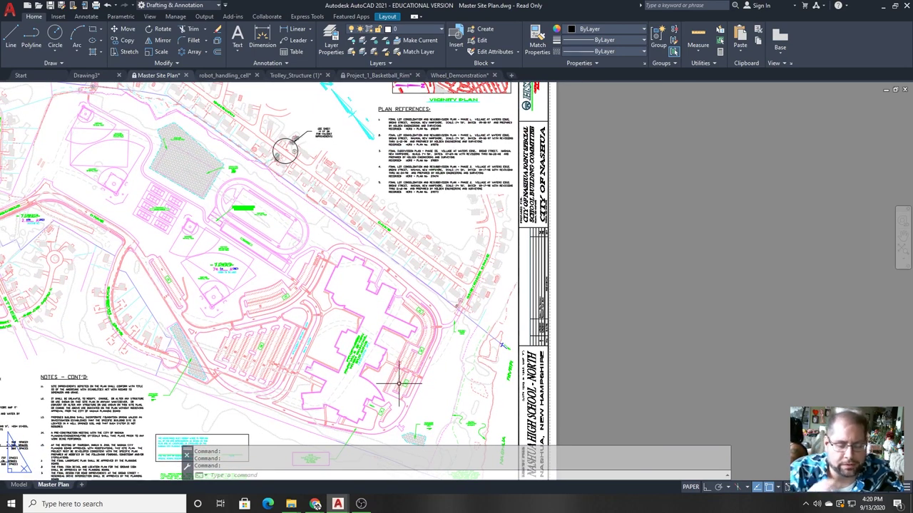
scroll(398, 383, "up", 3)
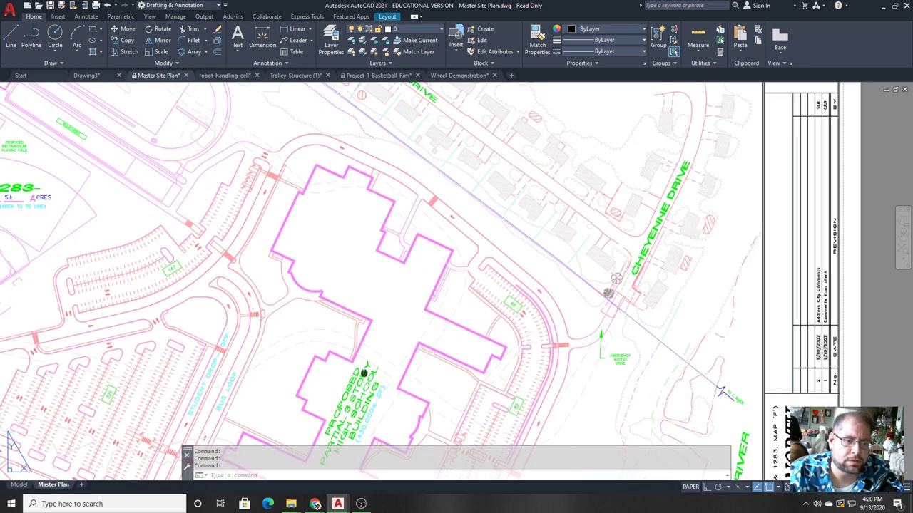
middle_click_drag(363, 373, 358, 222)
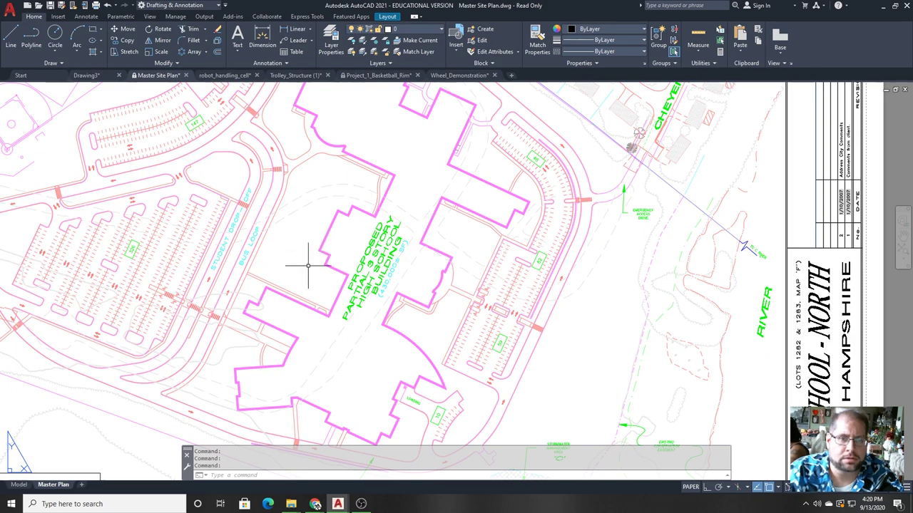
scroll(349, 243, "up", 2)
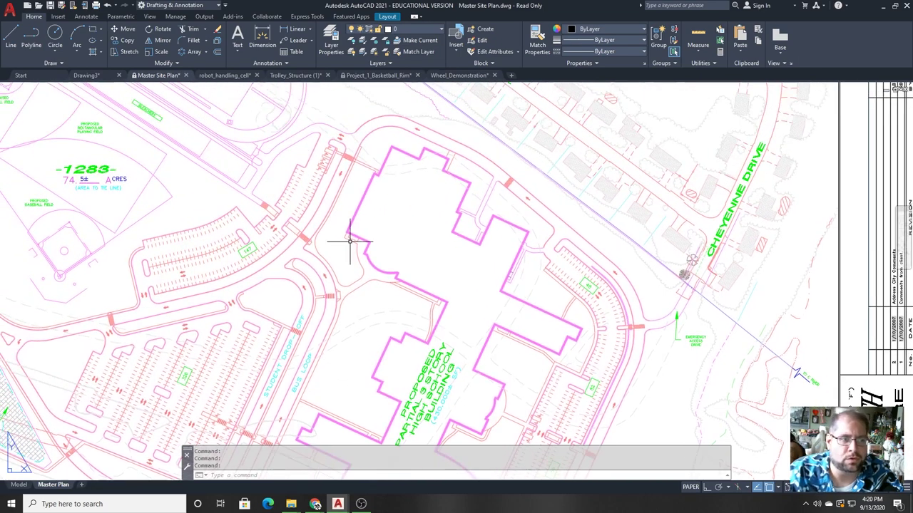
Step: Examine the running track, playing fields, tennis courts and hatched stormwater management area on the site plan
middle_click_drag(350, 243, 538, 377)
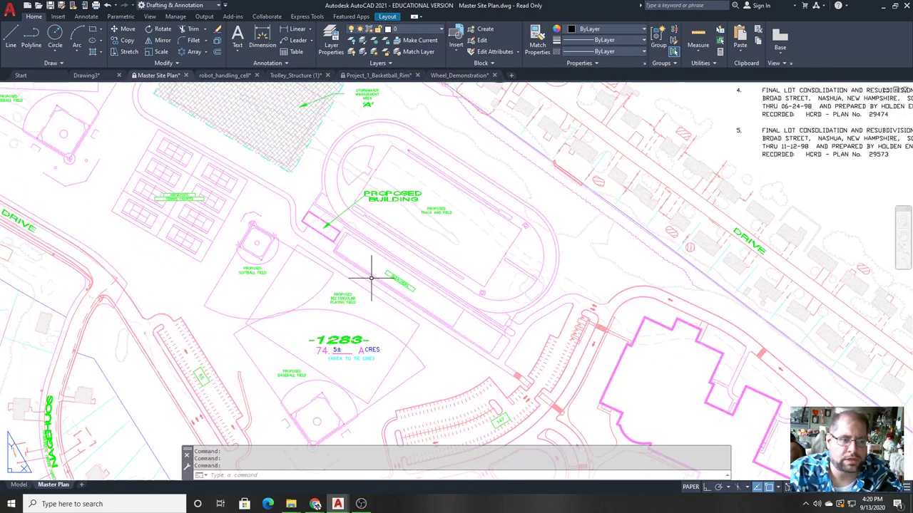
middle_click_drag(468, 219, 488, 309)
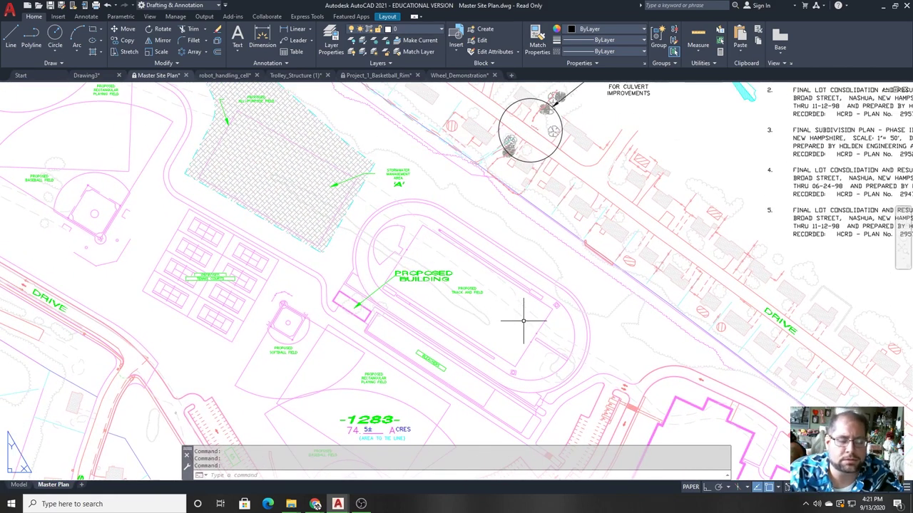
middle_click_drag(410, 280, 444, 321)
middle_click_drag(283, 283, 341, 353)
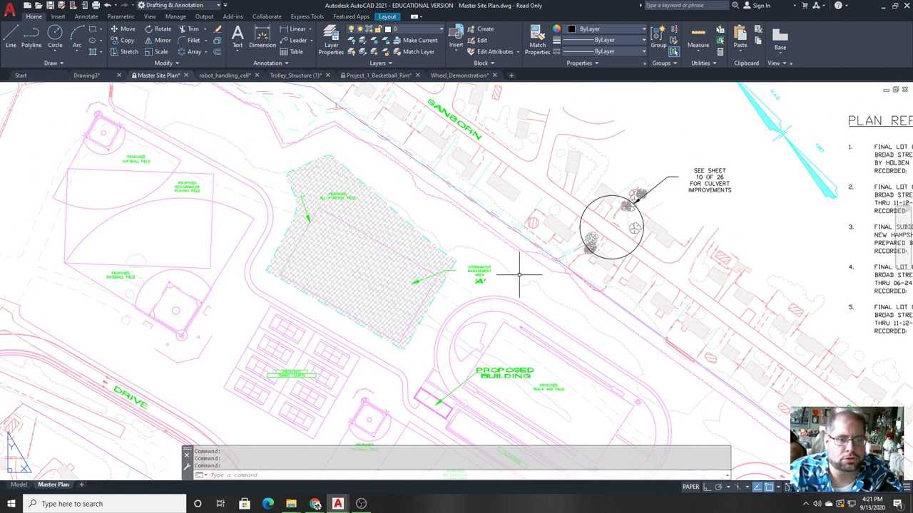
middle_click_drag(293, 334, 438, 328)
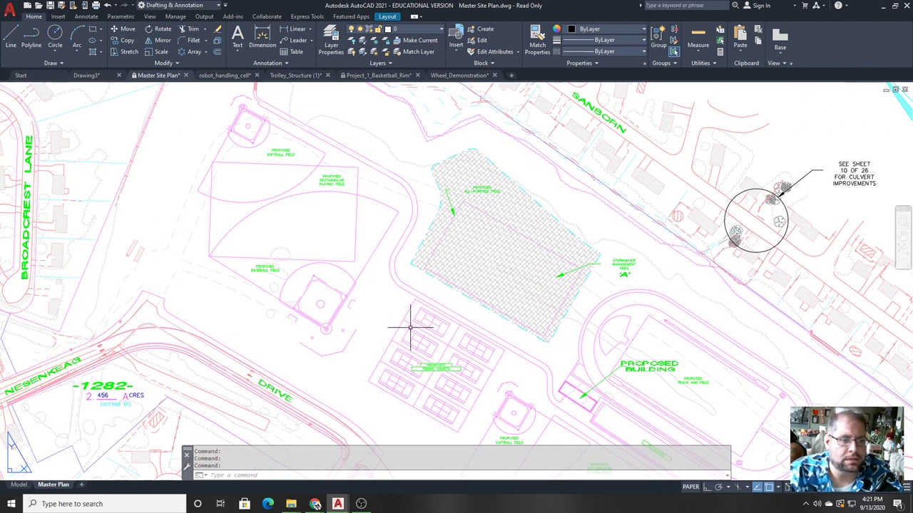
scroll(410, 328, "down", 3)
mouse_move(436, 378)
middle_mouse_down()
mouse_move(420, 335)
mouse_move(407, 350)
mouse_move(414, 292)
mouse_move(407, 322)
middle_mouse_up()
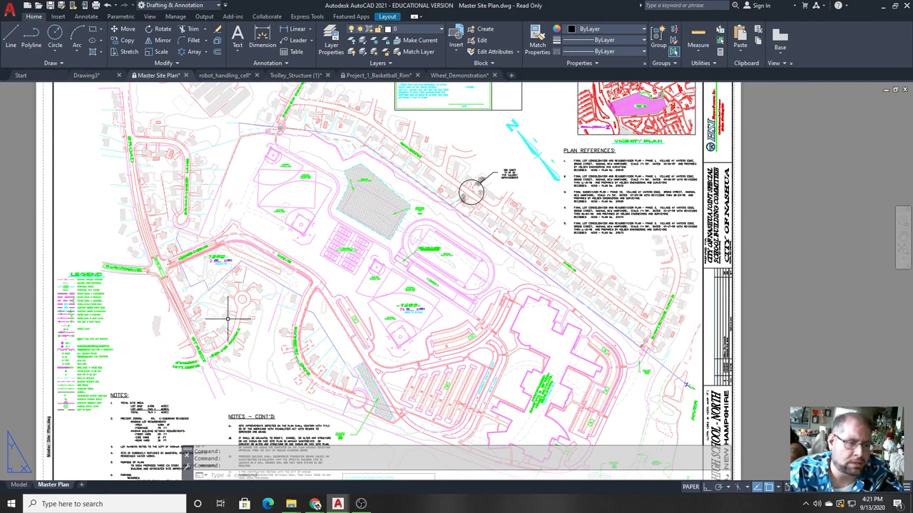
Step: Look over the streets and lots beside the school site and the full Master Plan sheet
scroll(224, 314, "up", 2)
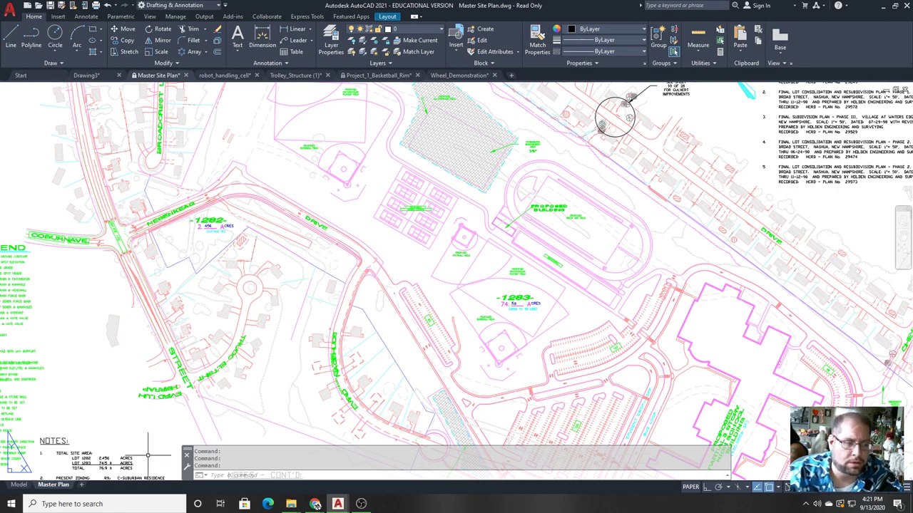
scroll(381, 321, "down", 4)
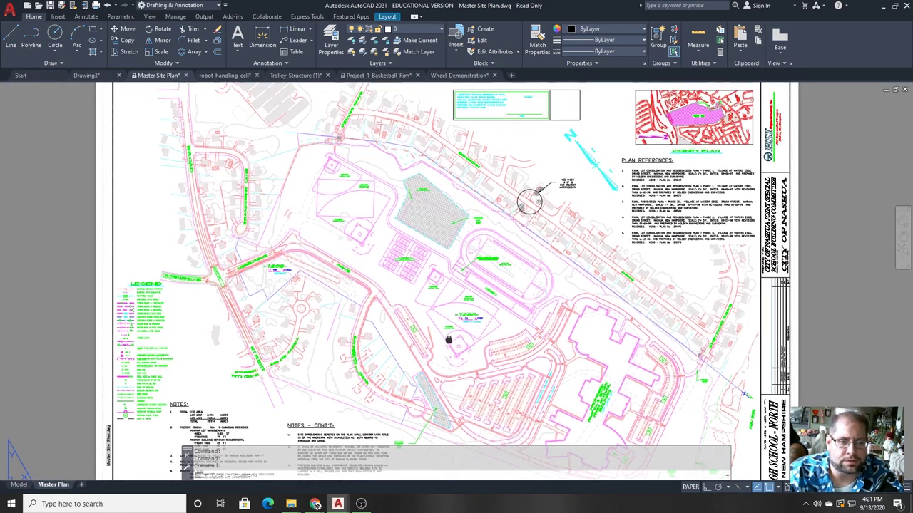
scroll(446, 317, "up", 2)
scroll(446, 312, "down", 2)
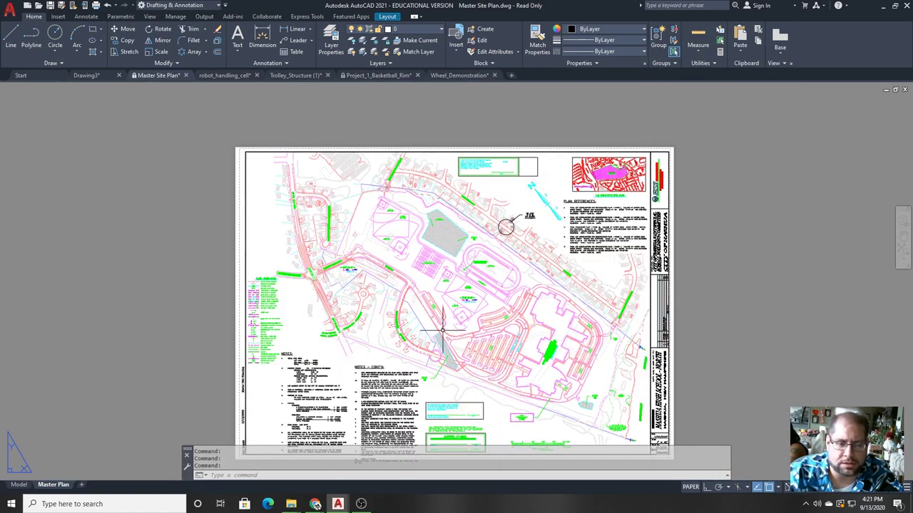
Step: Examine the vicinity plan and the plan references list on the Master Plan sheet
scroll(605, 215, "up", 3)
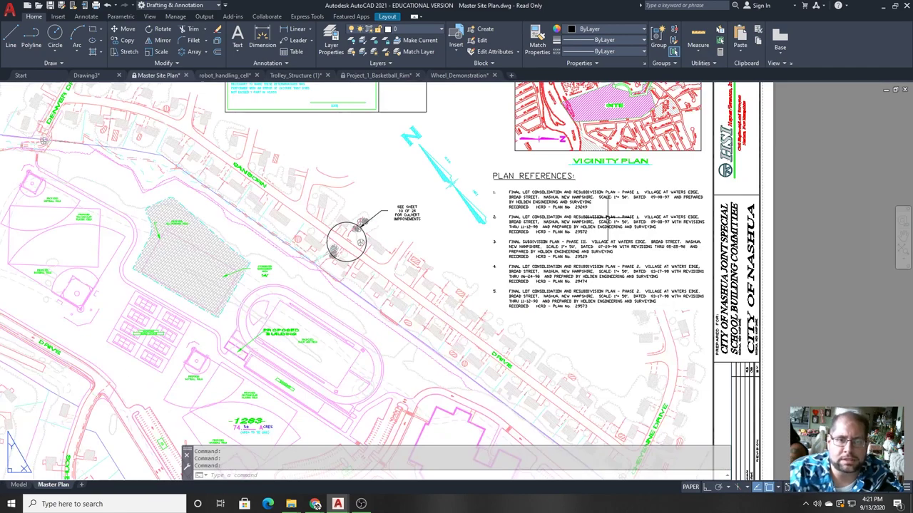
scroll(607, 215, "up", 2)
middle_click_drag(608, 215, 564, 399)
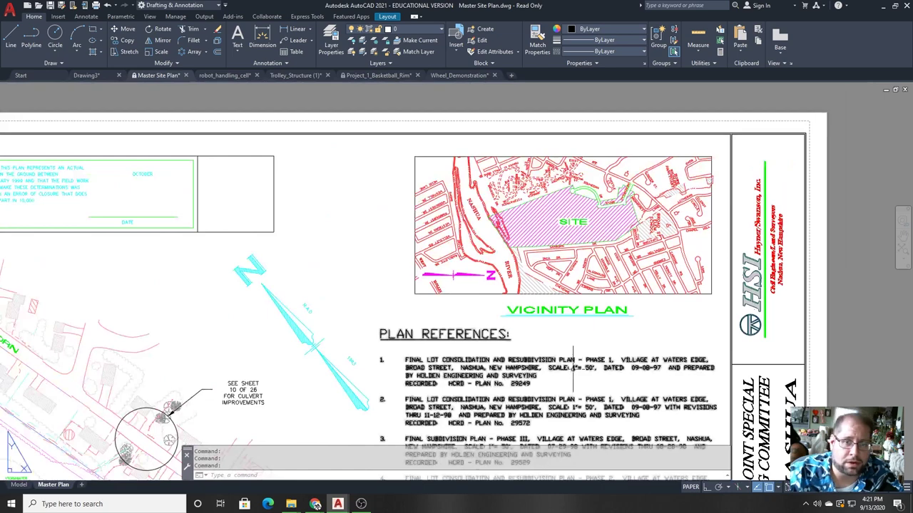
scroll(473, 271, "down", 1)
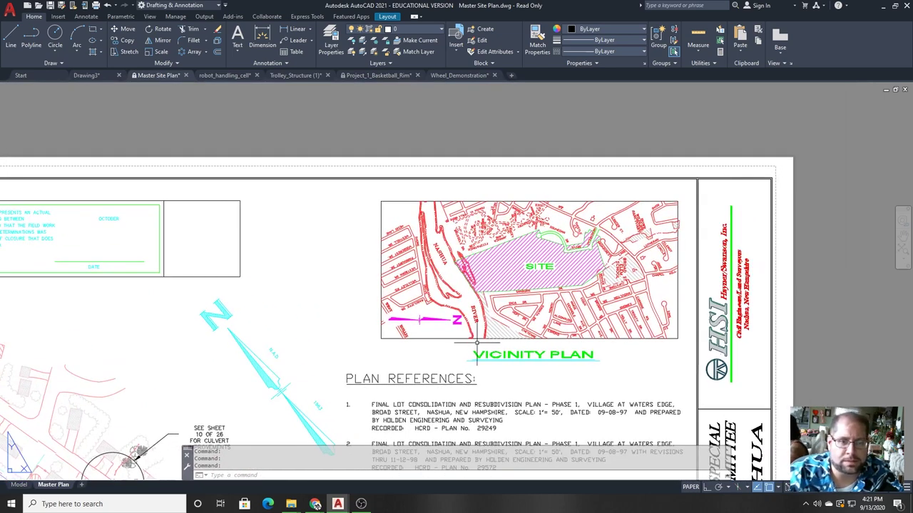
middle_click_drag(477, 343, 427, 202)
scroll(400, 314, "up", 1)
middle_click_drag(391, 335, 422, 251)
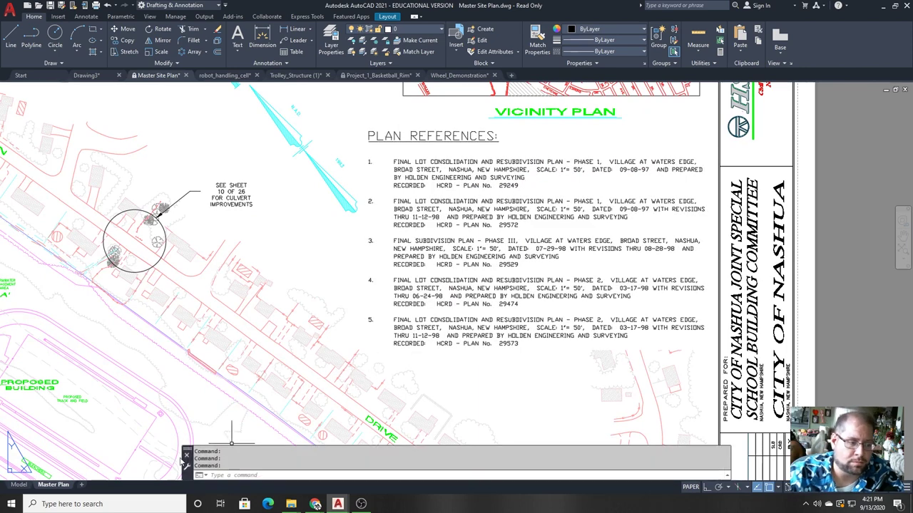
Step: Switch the site plan to model space and examine the school building, parking lots and playing fields there
left_click(20, 486)
scroll(335, 371, "down", 2)
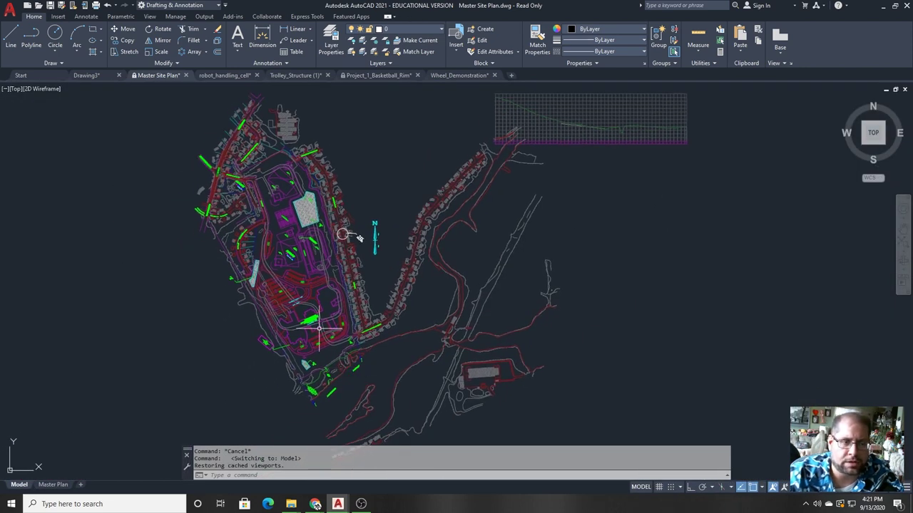
scroll(312, 350, "up", 2)
scroll(312, 351, "up", 2)
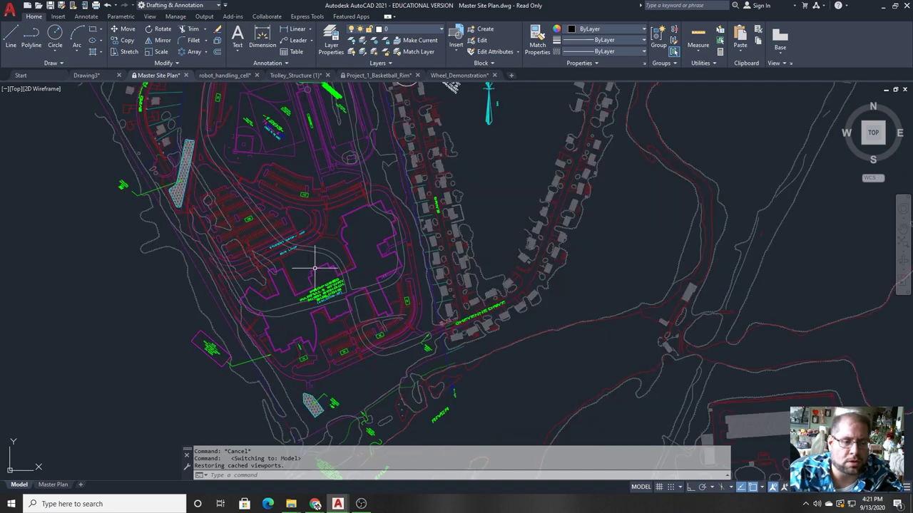
middle_click_drag(310, 291, 396, 364)
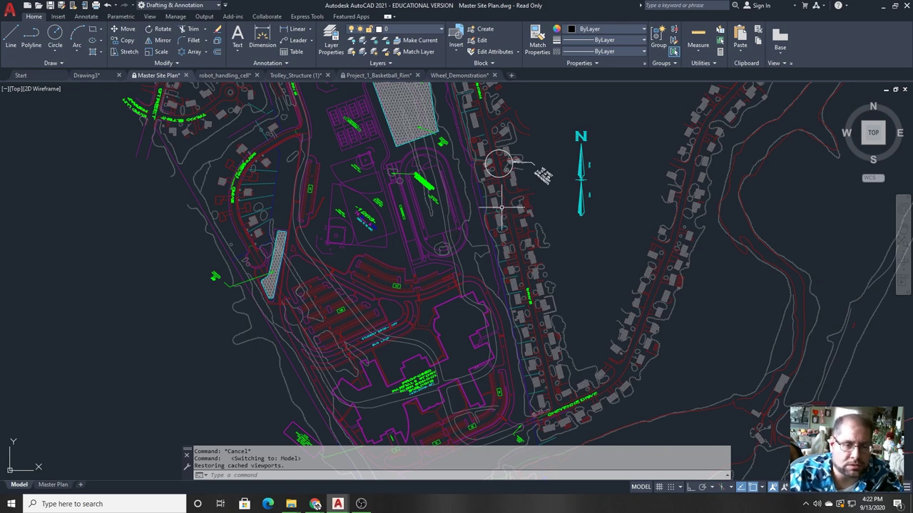
scroll(423, 194, "up", 2)
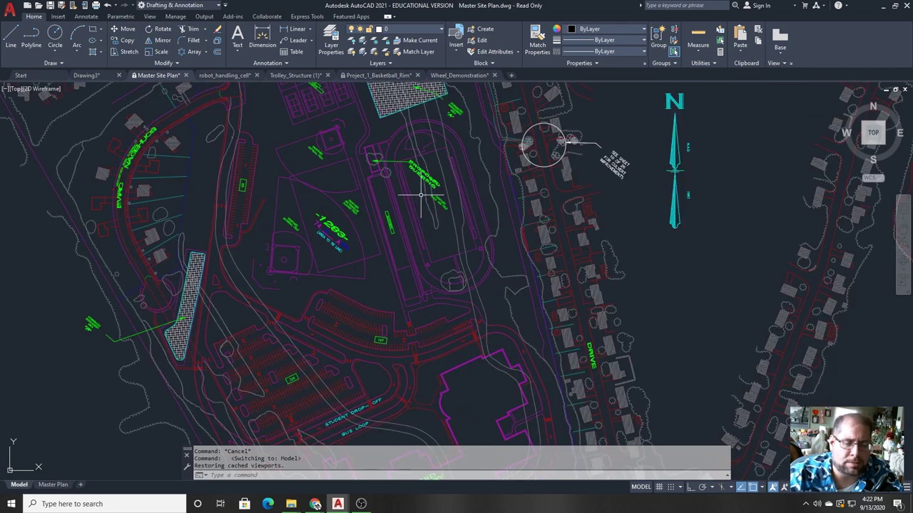
middle_click_drag(416, 194, 433, 267)
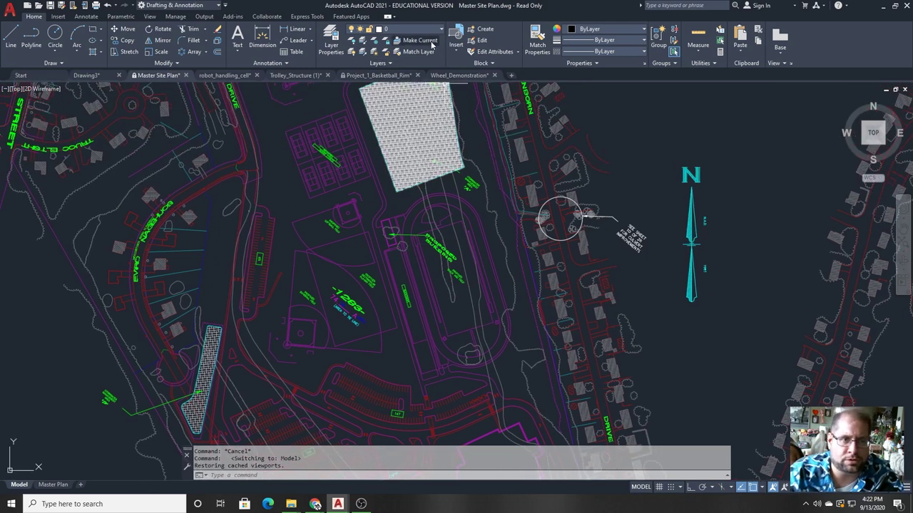
Step: Check the site plan's layer list and view the area between the school building and Cheyenne Drive
middle_click_drag(582, 343, 534, 255)
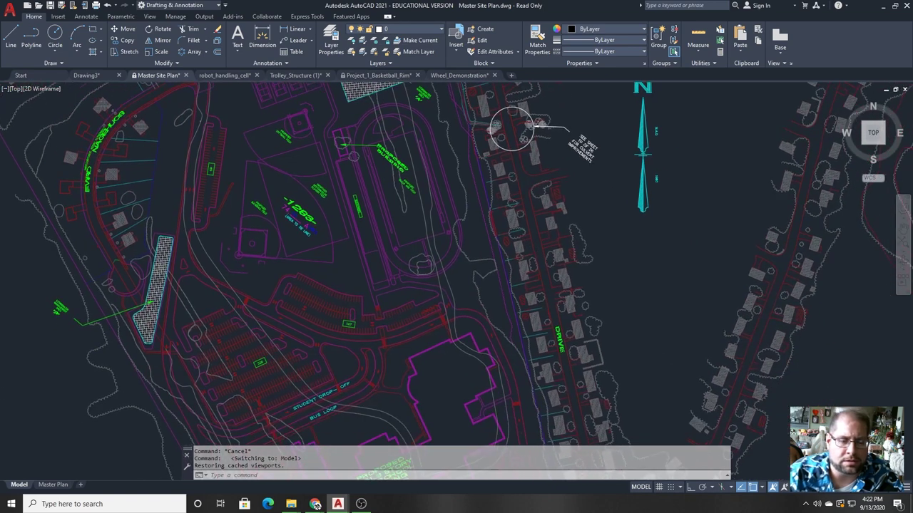
left_click(438, 31)
scroll(427, 260, "down", 1)
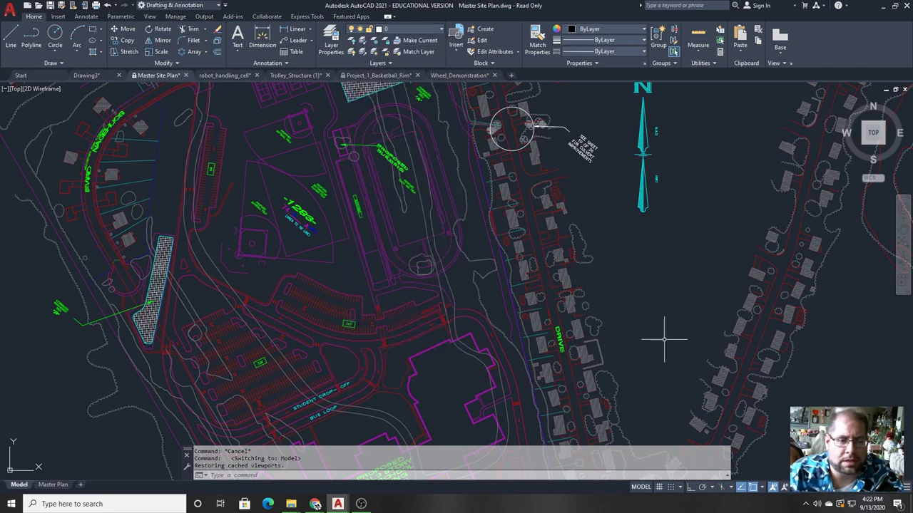
middle_click_drag(691, 380, 671, 316)
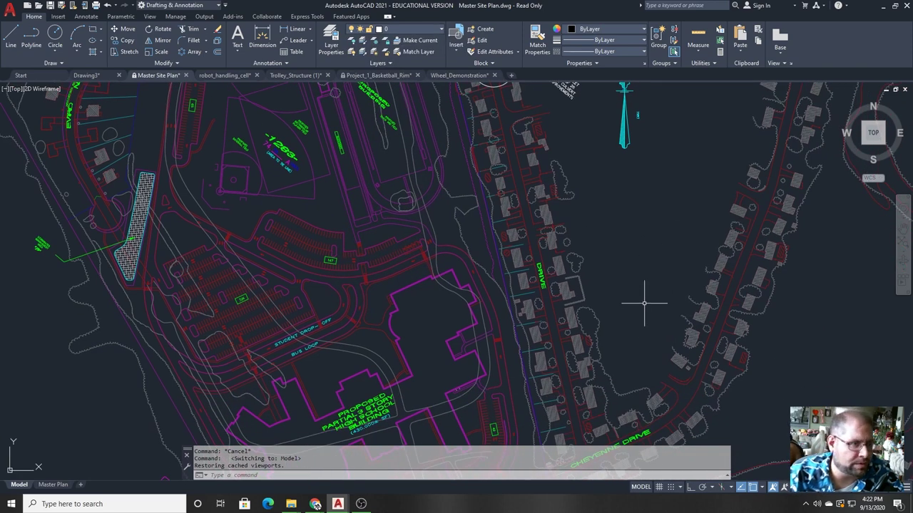
Step: Switch to the robot_handling_cell drawing and examine its parts list and the complete robot arm
left_click(228, 76)
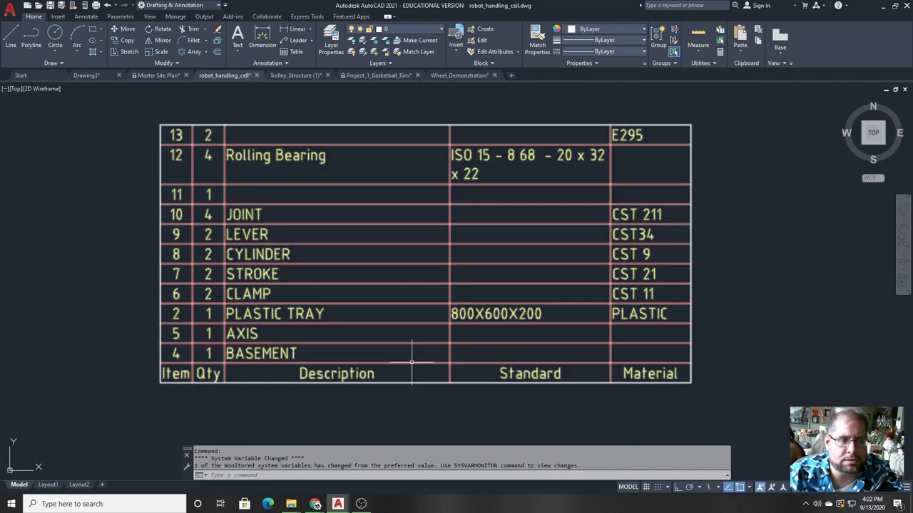
scroll(414, 378, "down", 4)
scroll(312, 383, "down", 3)
middle_click_drag(310, 363, 485, 297)
scroll(380, 351, "up", 2)
scroll(371, 239, "down", 2)
middle_click_drag(370, 299, 370, 271)
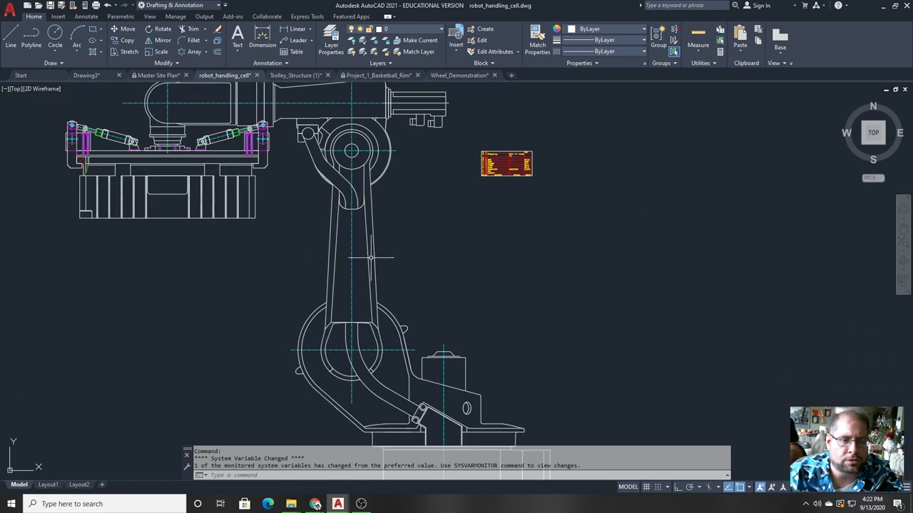
scroll(370, 271, "down", 1)
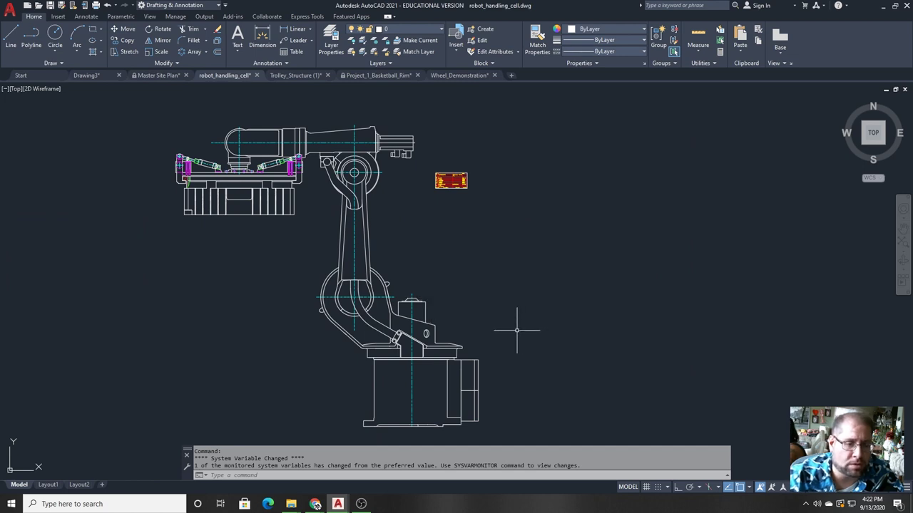
Step: Examine the robot's lower joint and base in detail, as well as the upper arm with its tray gripper
scroll(360, 285, "up", 8)
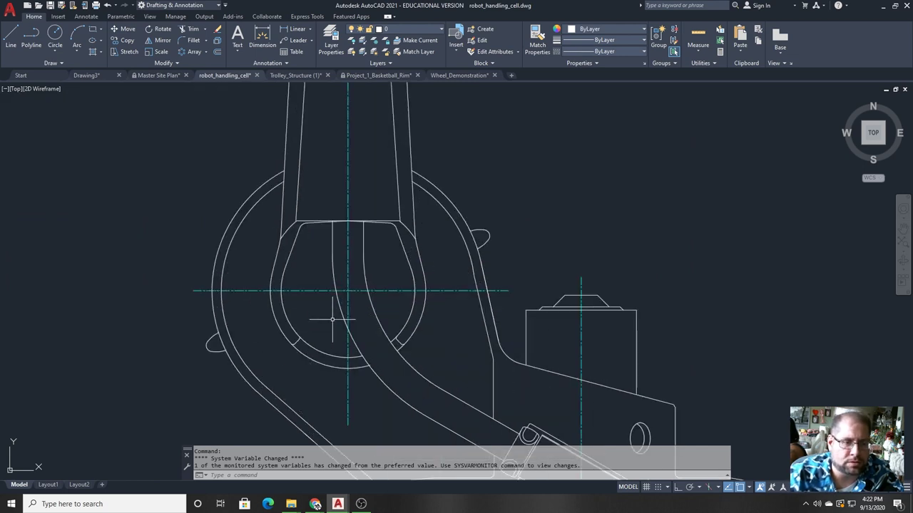
scroll(381, 261, "down", 2)
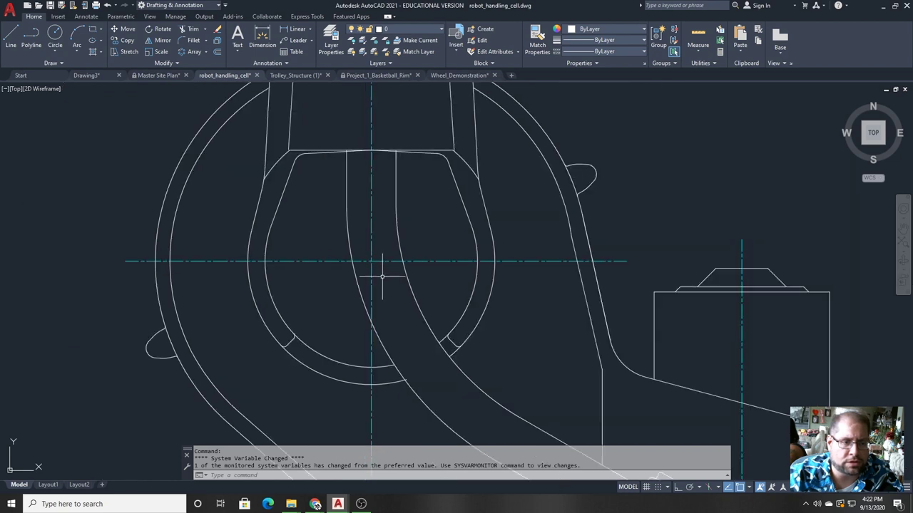
scroll(411, 238, "down", 4)
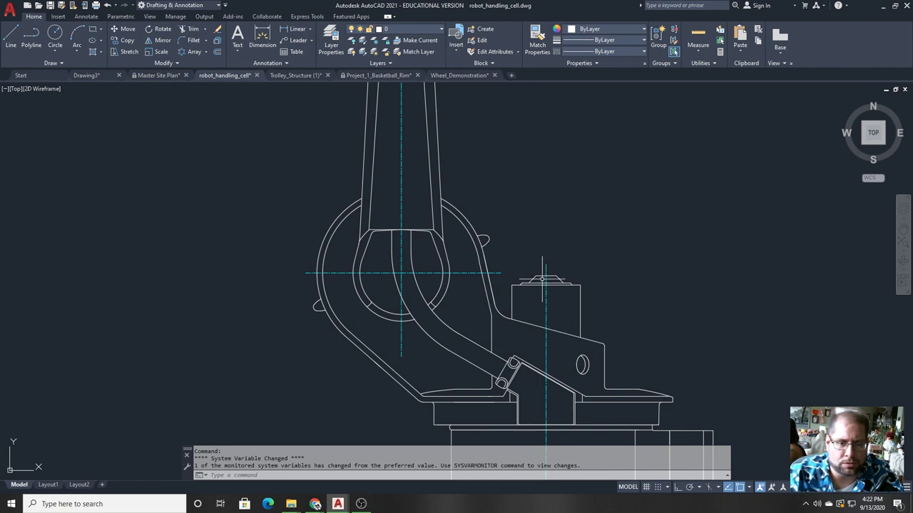
scroll(534, 371, "down", 4)
scroll(464, 232, "up", 4)
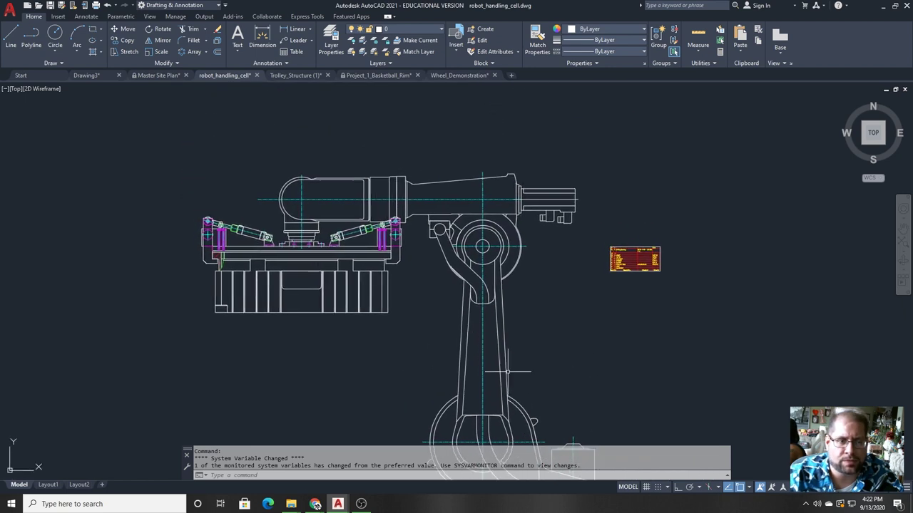
middle_click_drag(464, 232, 472, 271)
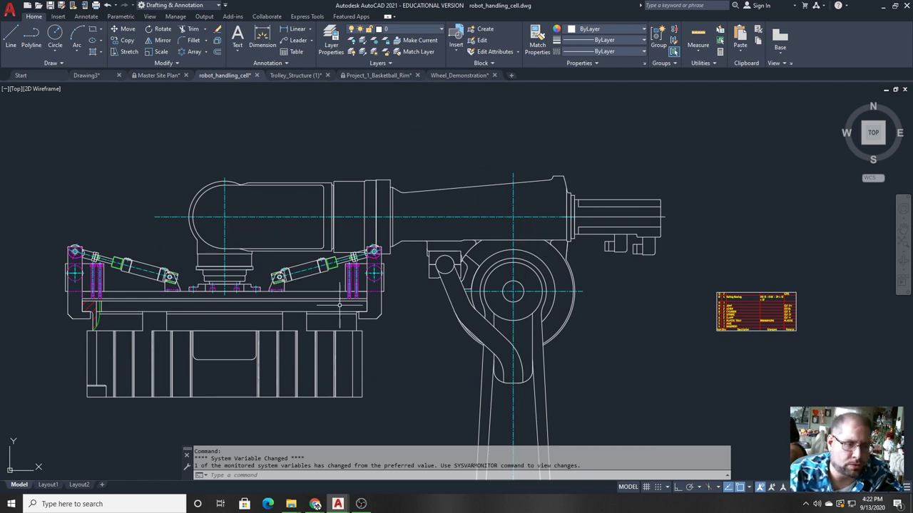
Step: Examine the tray gripper's clamping cylinder, bolts and hatched clamp section up close in the robot's side view
scroll(42, 269, "up", 2)
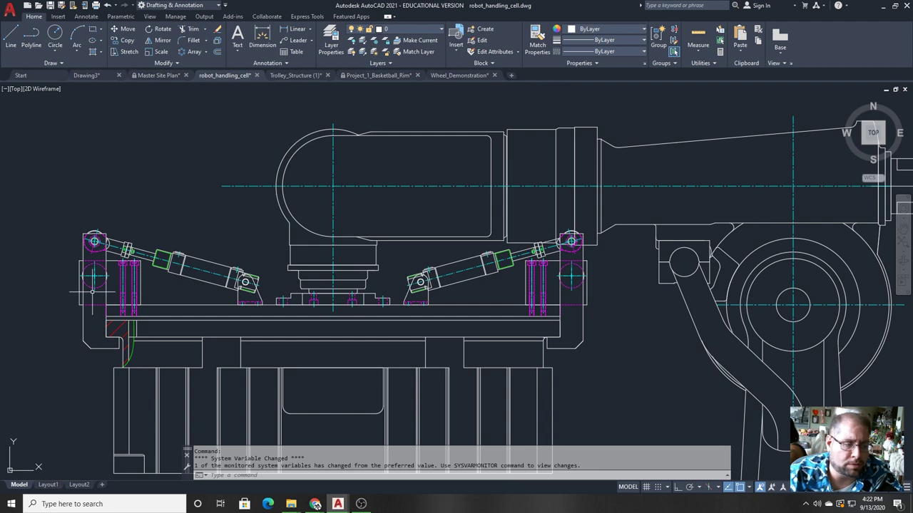
scroll(100, 293, "up", 4)
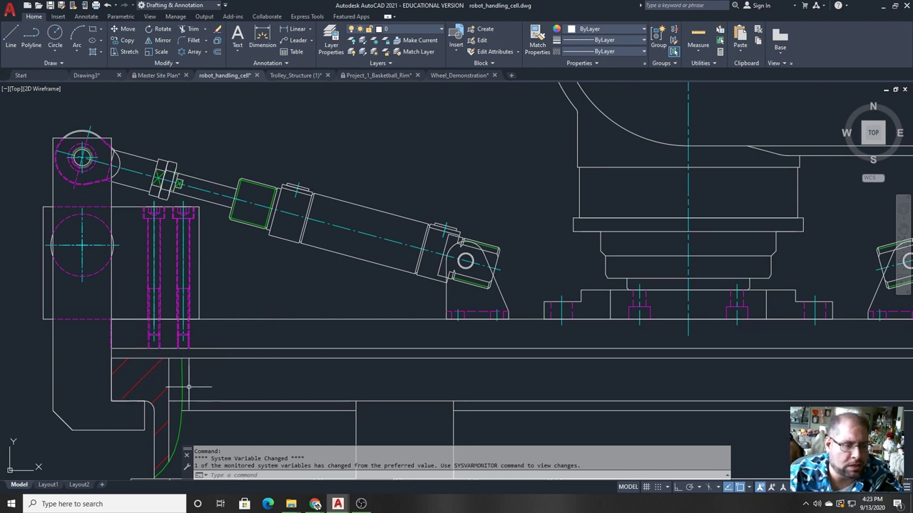
scroll(420, 373, "down", 2)
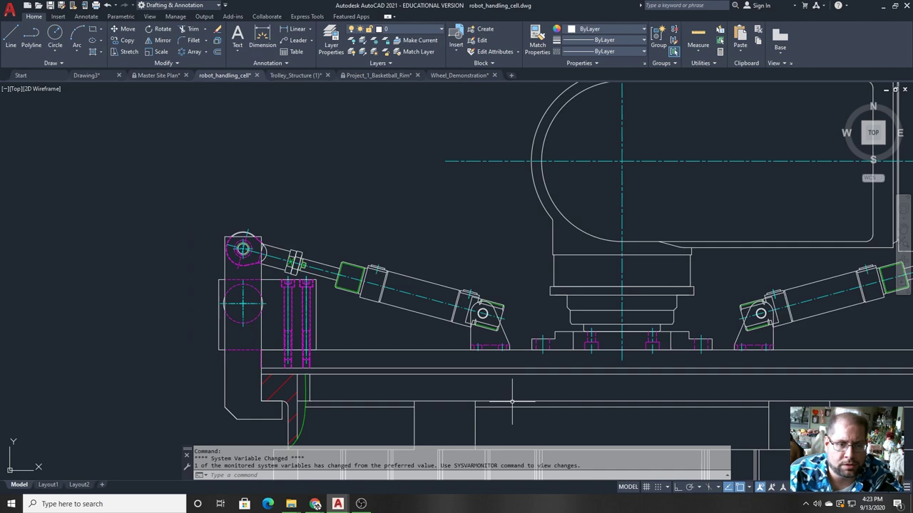
scroll(458, 326, "down", 2)
scroll(457, 327, "down", 4)
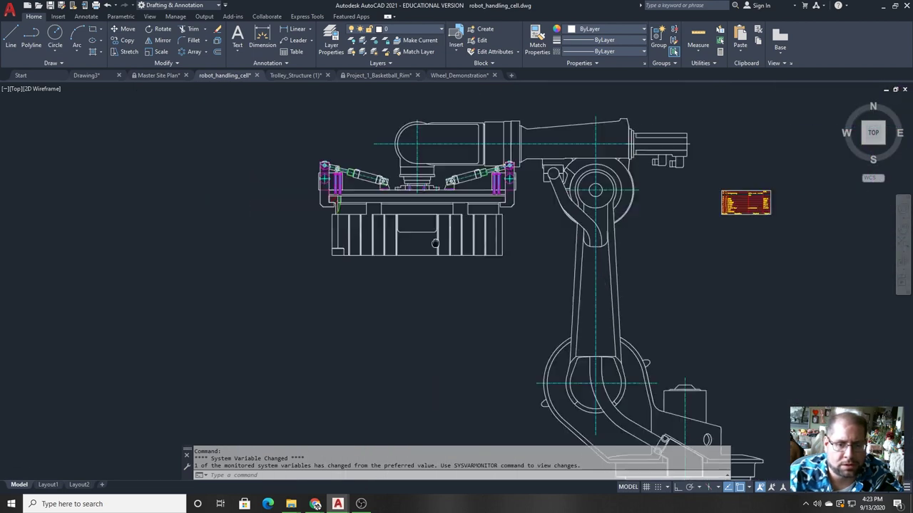
Step: Examine the robot cell's plan view beneath the side view, and compare both views of the robot together
scroll(413, 308, "up", 3)
middle_click_drag(414, 309, 389, 173)
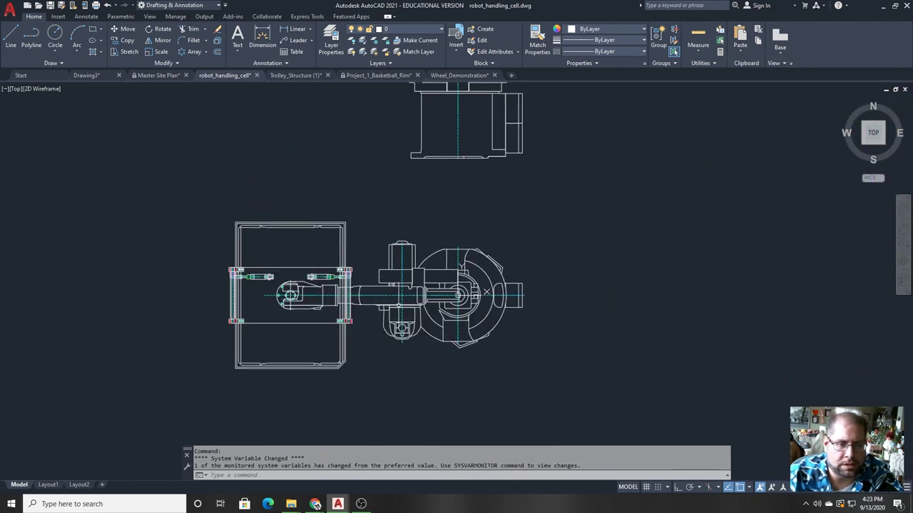
scroll(400, 305, "up", 2)
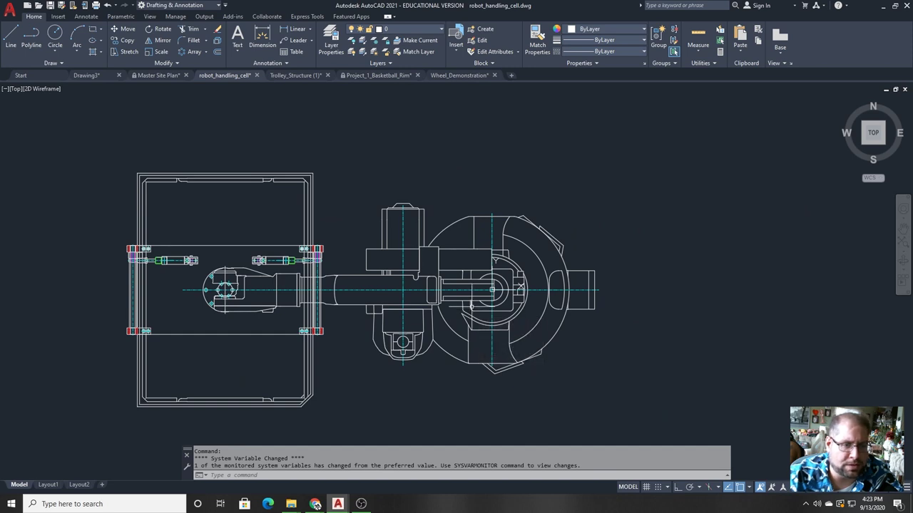
scroll(538, 266, "down", 4)
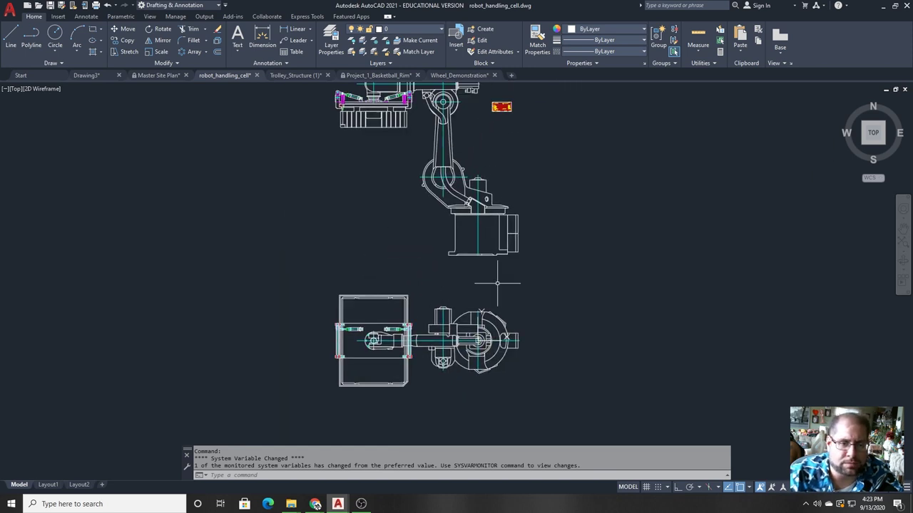
middle_click_drag(507, 223, 495, 262)
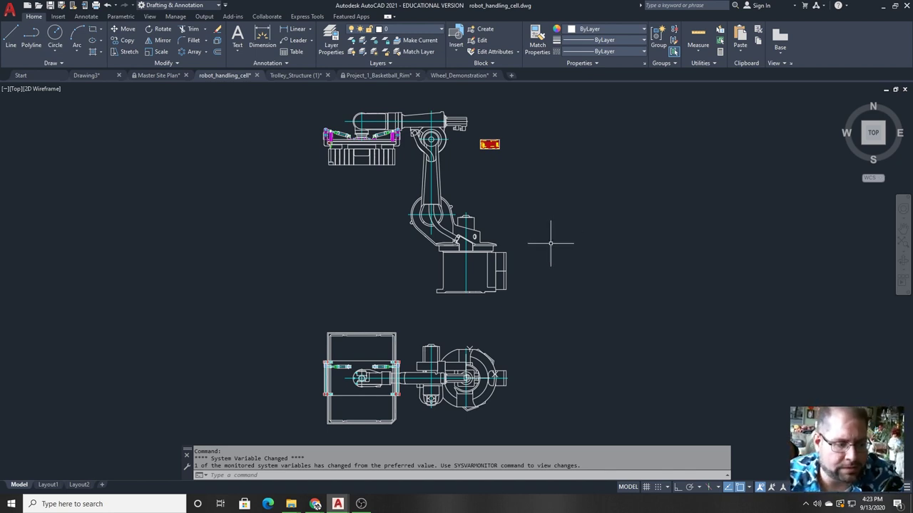
Step: Switch to the Trolley_Structure (1) drawing and examine the wheel bearings, axle bolts and side plate in both views
left_click(294, 76)
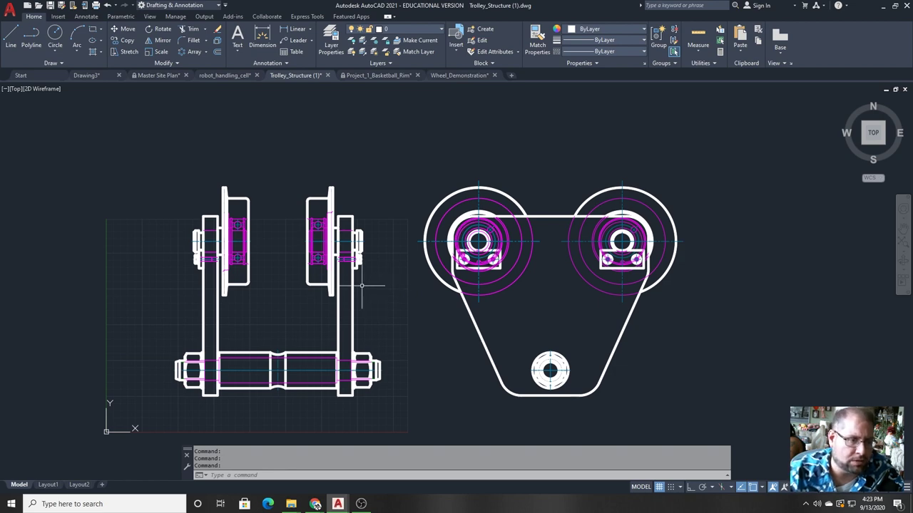
scroll(242, 328, "up", 2)
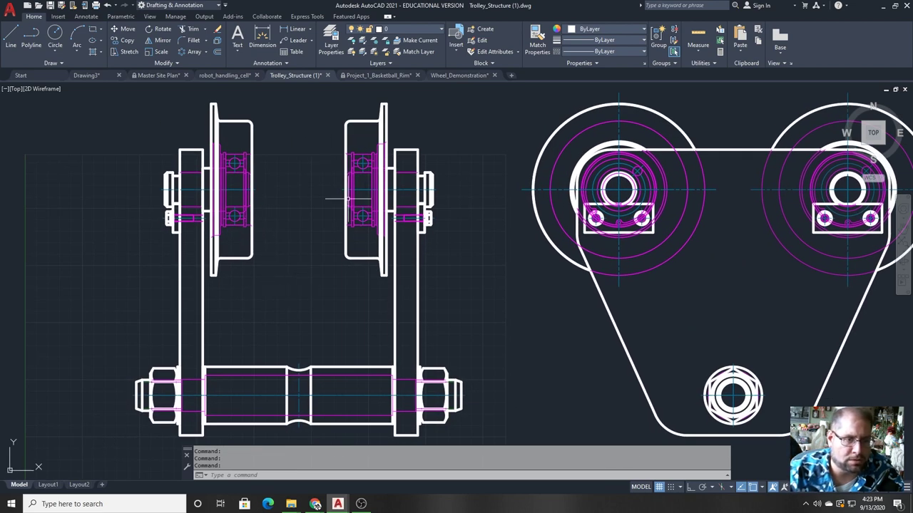
scroll(417, 301, "up", 2)
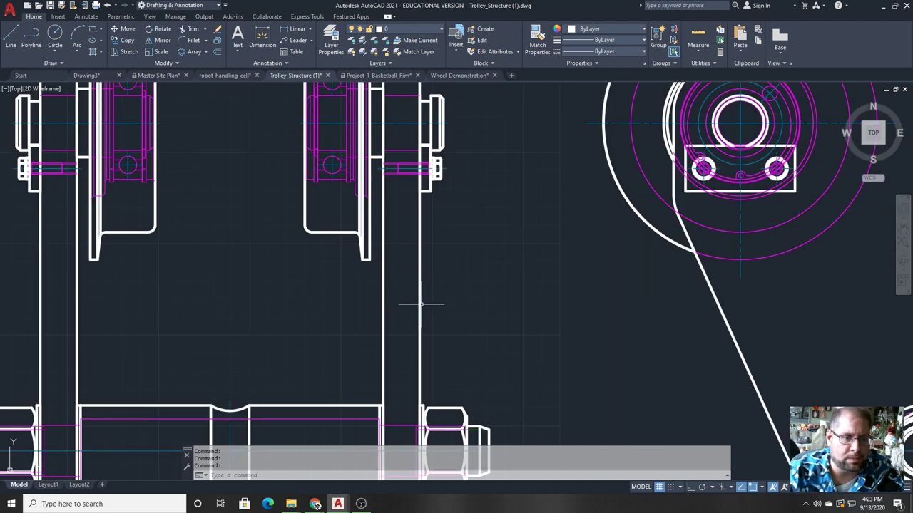
scroll(327, 133, "down", 2)
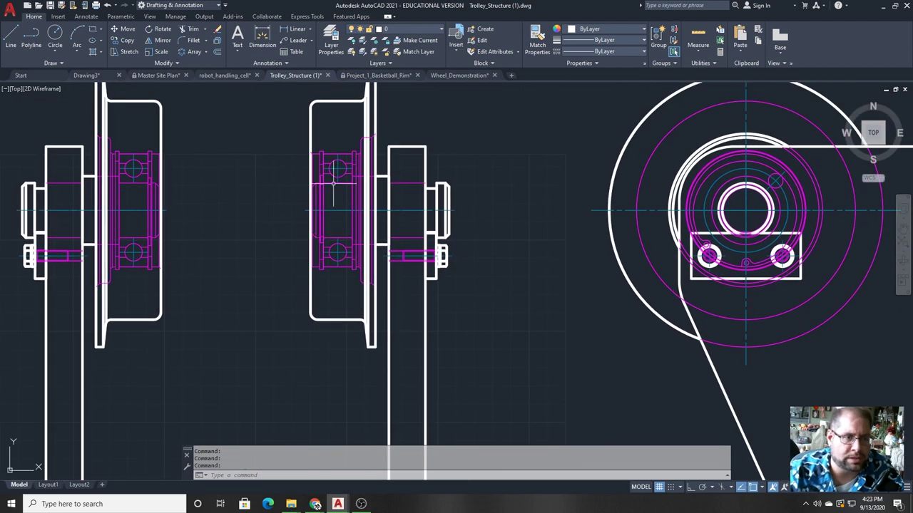
scroll(391, 228, "up", 3)
scroll(373, 275, "up", 2)
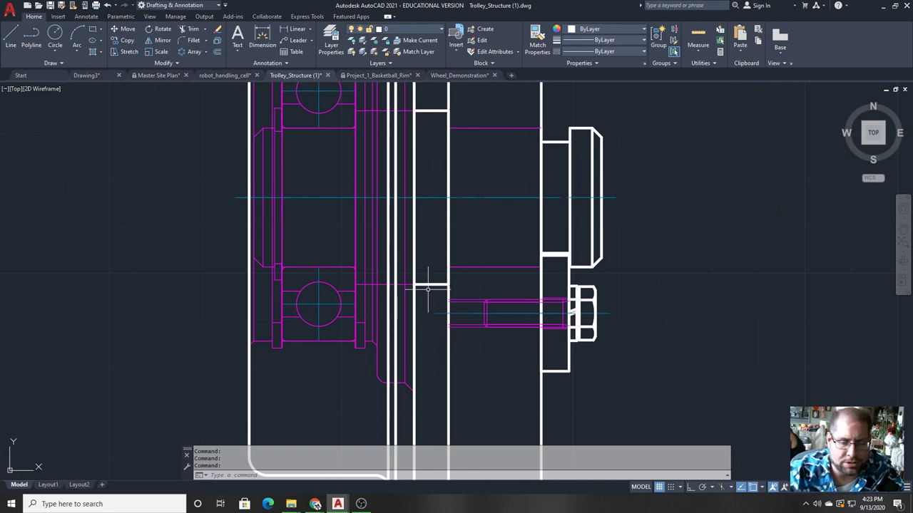
scroll(521, 315, "down", 3)
scroll(577, 350, "down", 1)
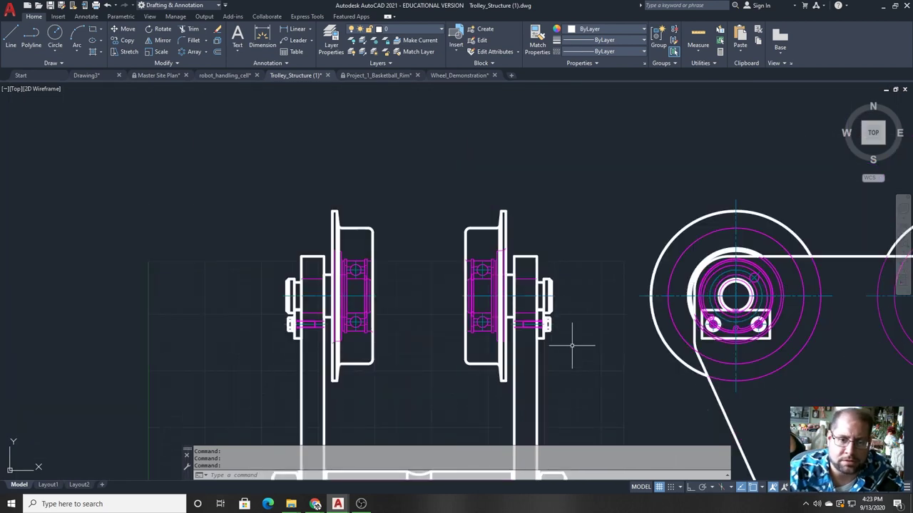
scroll(562, 328, "up", 1)
middle_click_drag(563, 328, 409, 288)
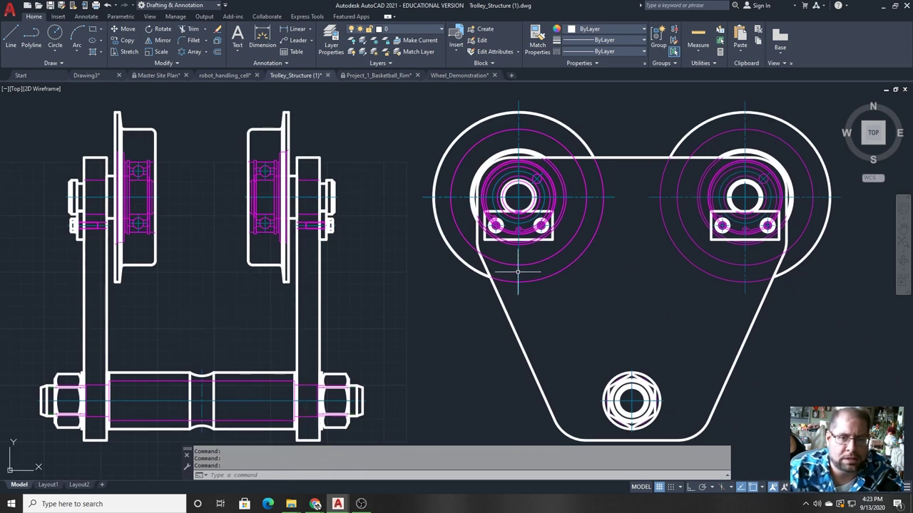
Step: Switch to the Project_1_Basketball_Rim drawing and examine the 3D backboard, the rim and its mounting bolts and washers
left_click(378, 75)
scroll(338, 326, "down", 2)
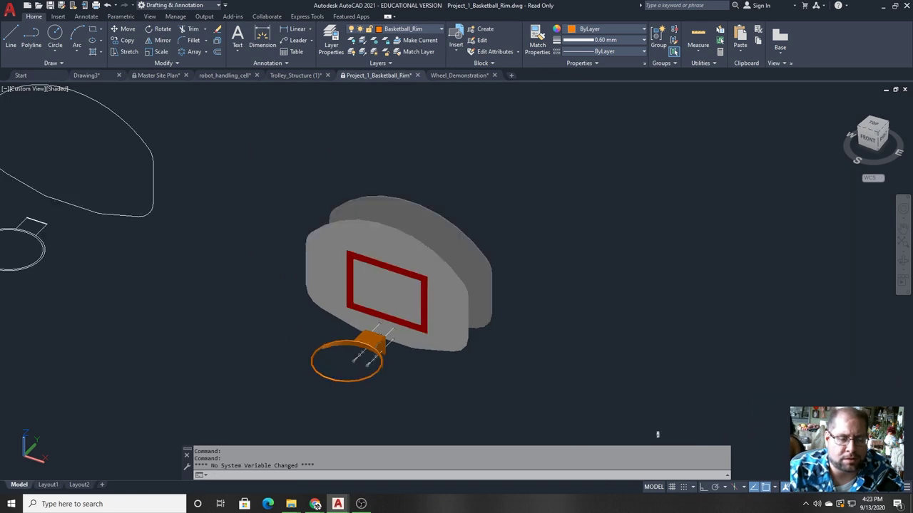
middle_click_drag(301, 330, 368, 316)
scroll(442, 349, "up", 3)
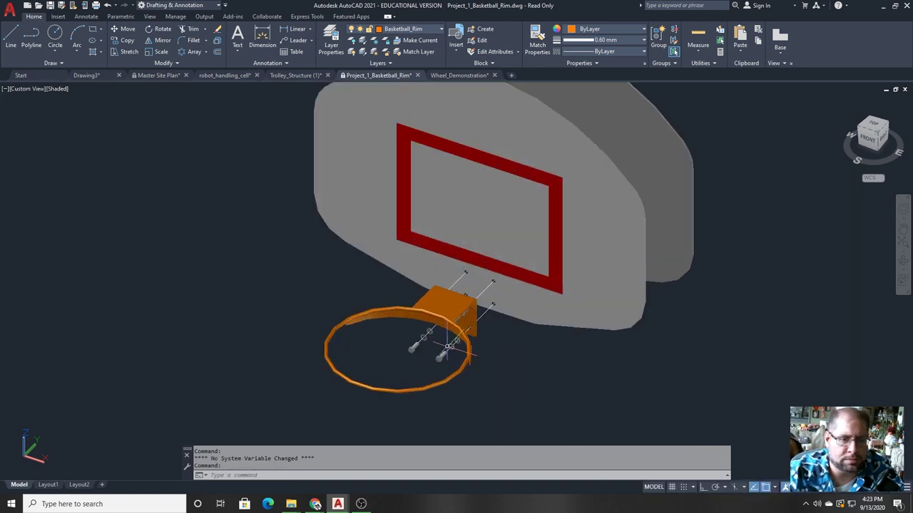
scroll(447, 346, "up", 4)
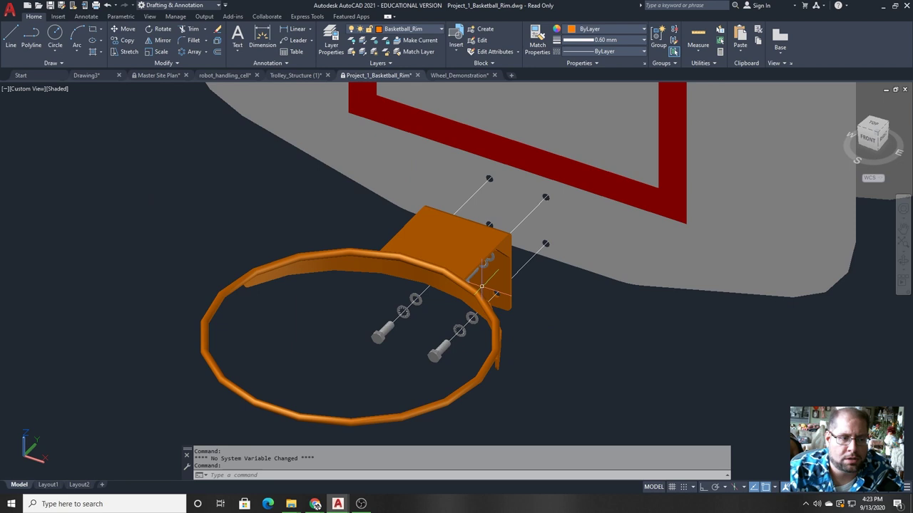
scroll(564, 286, "down", 4)
middle_click_drag(563, 285, 588, 358)
scroll(588, 358, "down", 4)
middle_click_drag(546, 236, 442, 263)
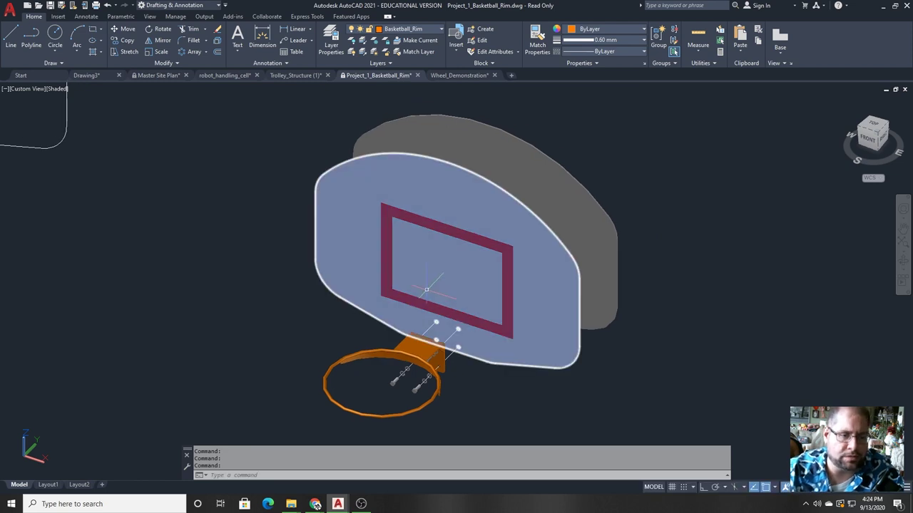
Step: View the whole basketball hoop assembly, select the front backboard and view the model from a slightly rotated angle
scroll(270, 305, "down", 2)
scroll(368, 317, "up", 3)
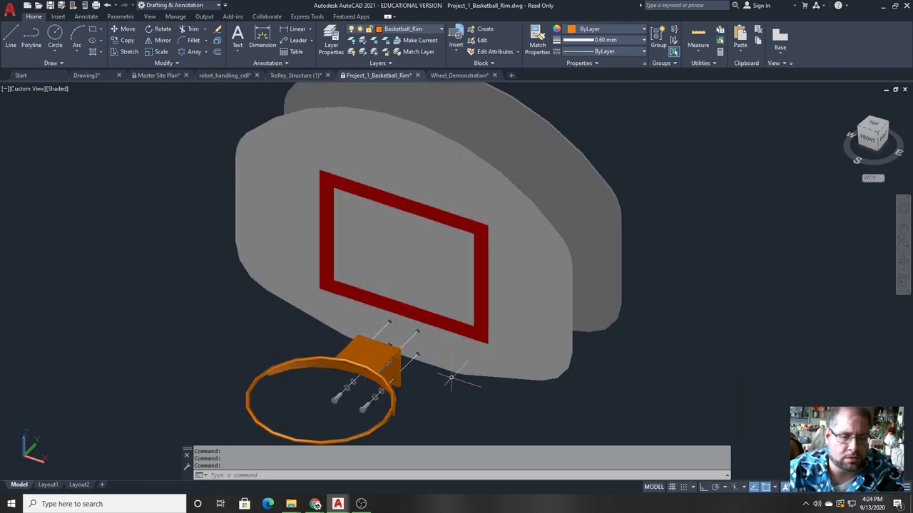
scroll(503, 282, "down", 2)
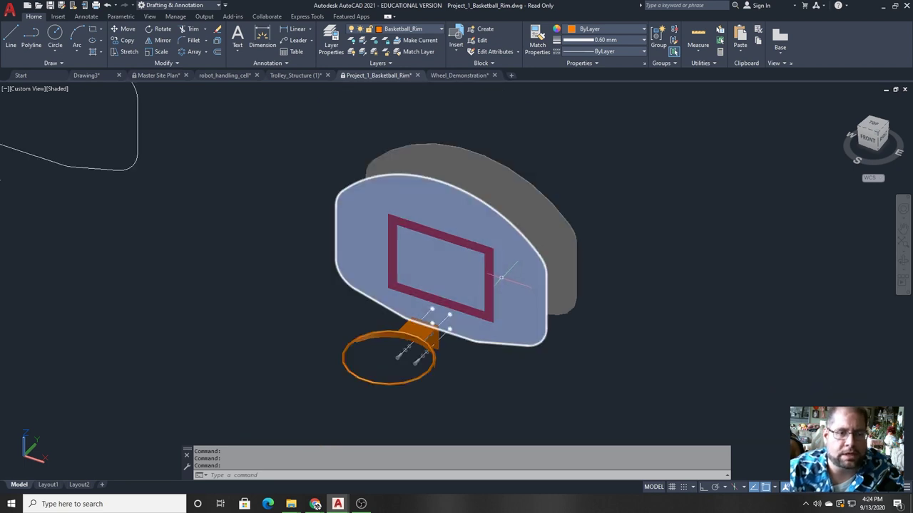
left_click(506, 278)
left_click_drag(868, 141, 845, 168)
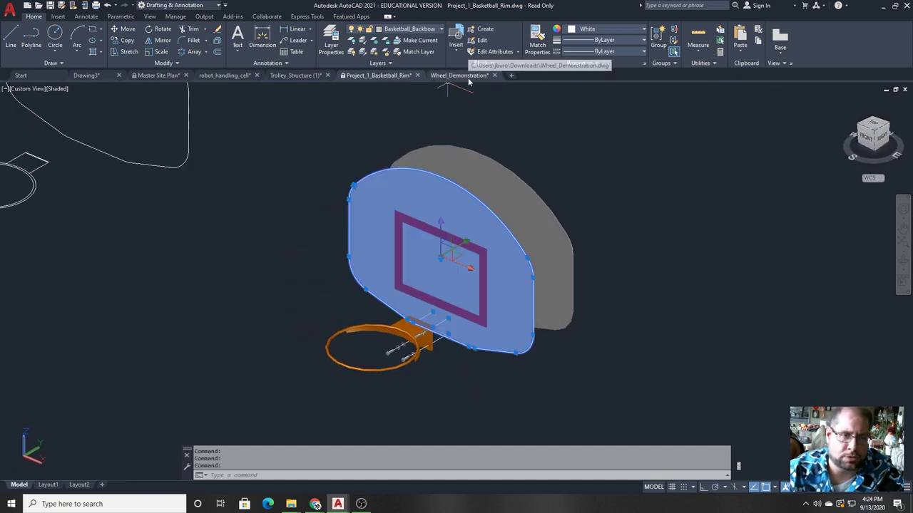
Step: Switch to the Wheel_Demonstration drawing and examine the wheel's spokes and bolt holes from the top
mouse_move(468, 82)
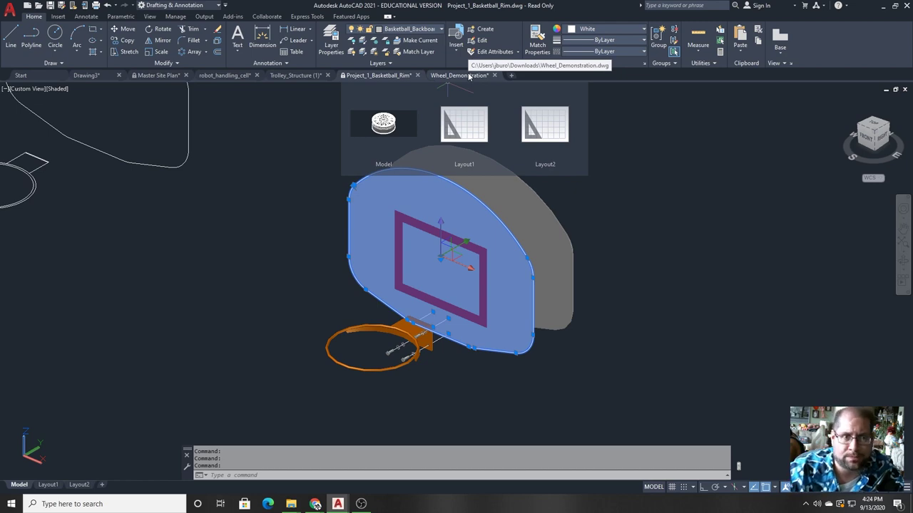
left_click(468, 76)
scroll(584, 340, "up", 2)
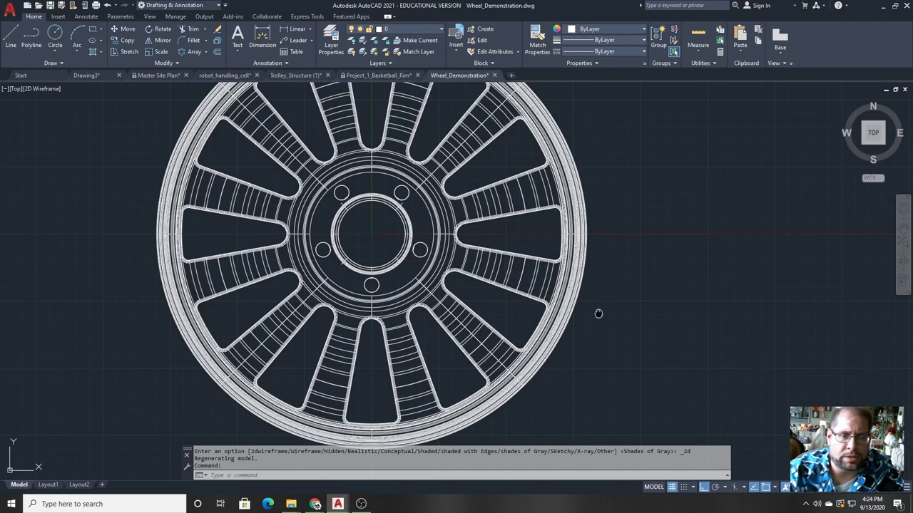
middle_click_drag(598, 314, 659, 349)
scroll(660, 349, "down", 2)
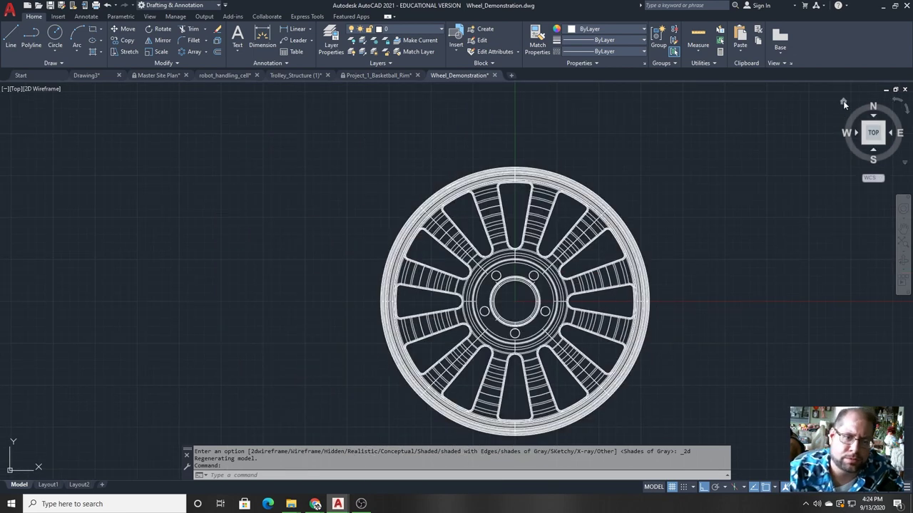
Step: Show the wheel in the 3D home view with the Shades of Gray visual style and examine it
left_click(843, 101)
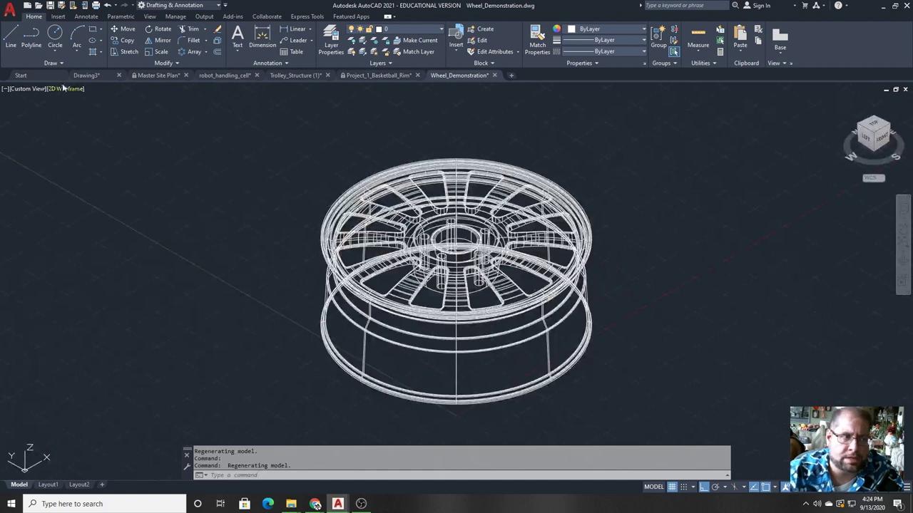
left_click(62, 89)
left_click(109, 176)
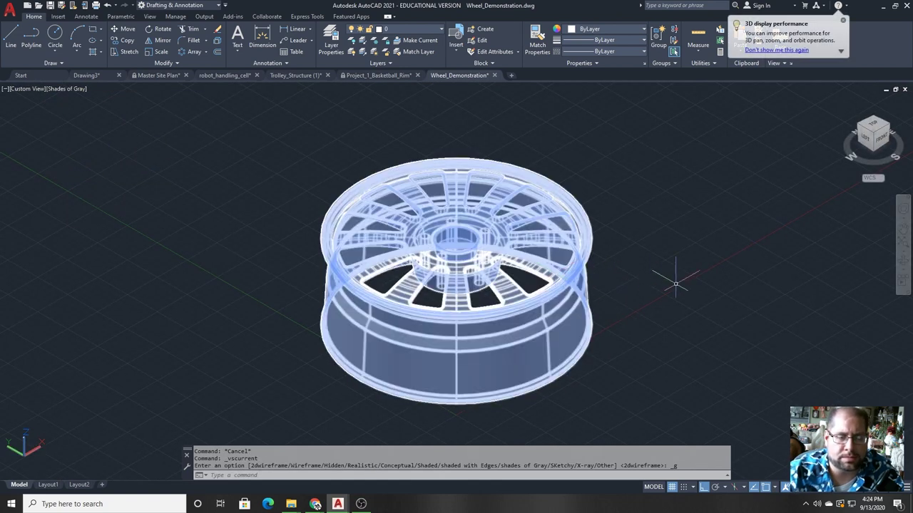
scroll(675, 284, "up", 2)
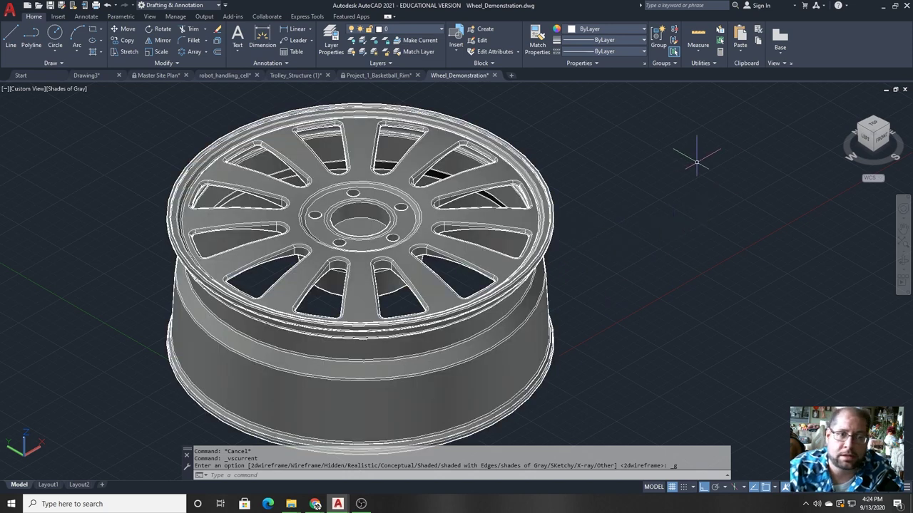
Step: Switch to Drawing3 and draw a circle of 8 mm diameter for the 608 bearing's inner diameter
left_click(86, 76)
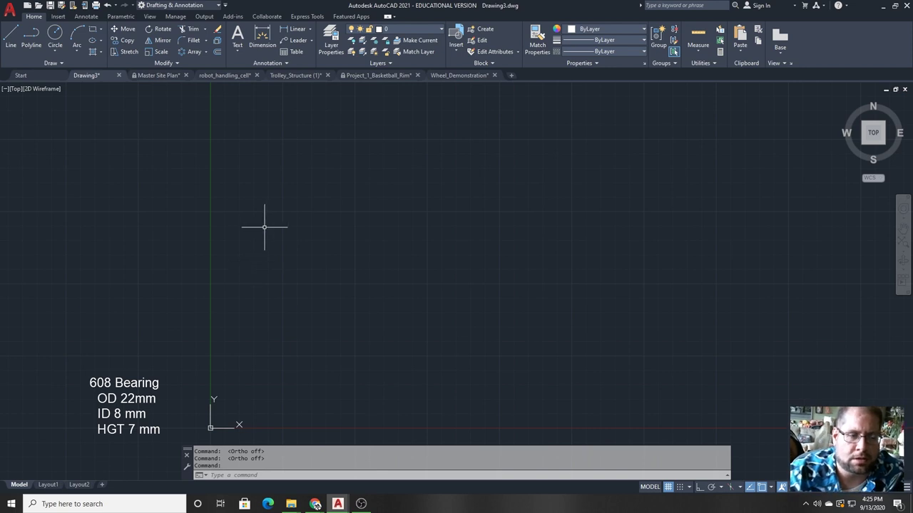
left_click(57, 36)
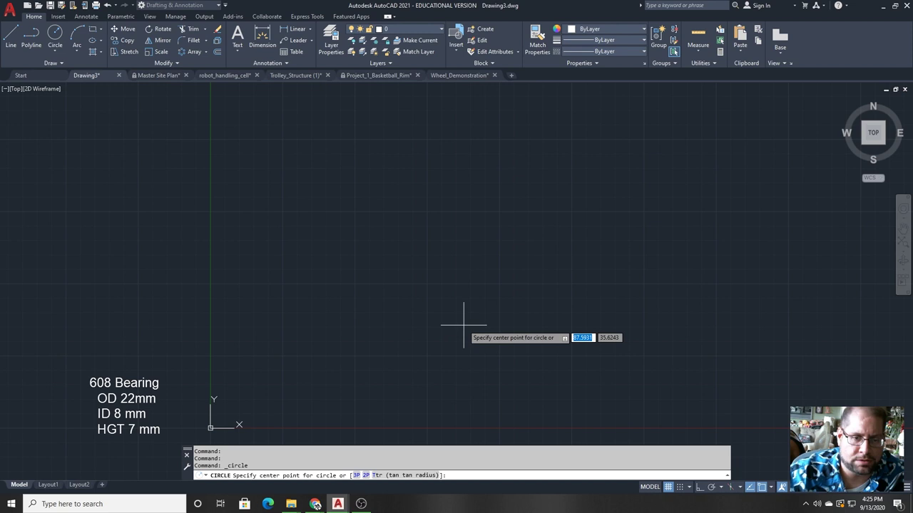
left_click(398, 288)
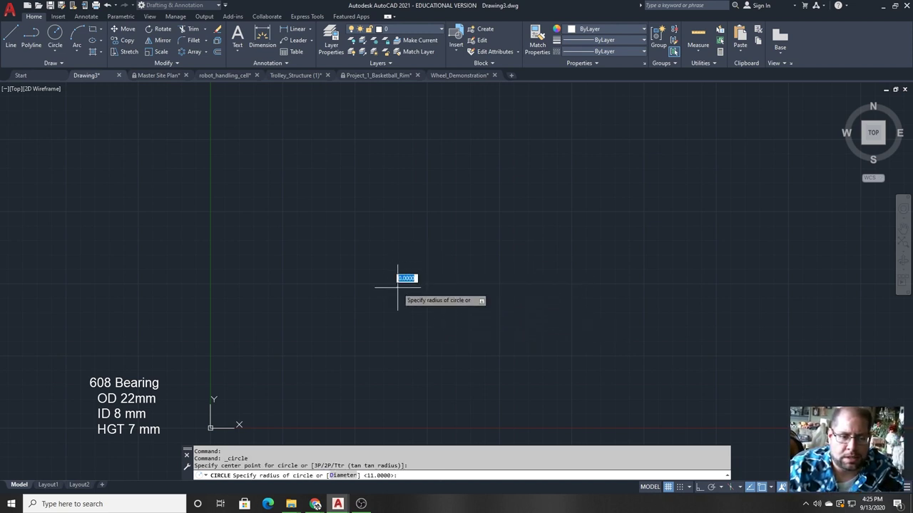
left_click(342, 475)
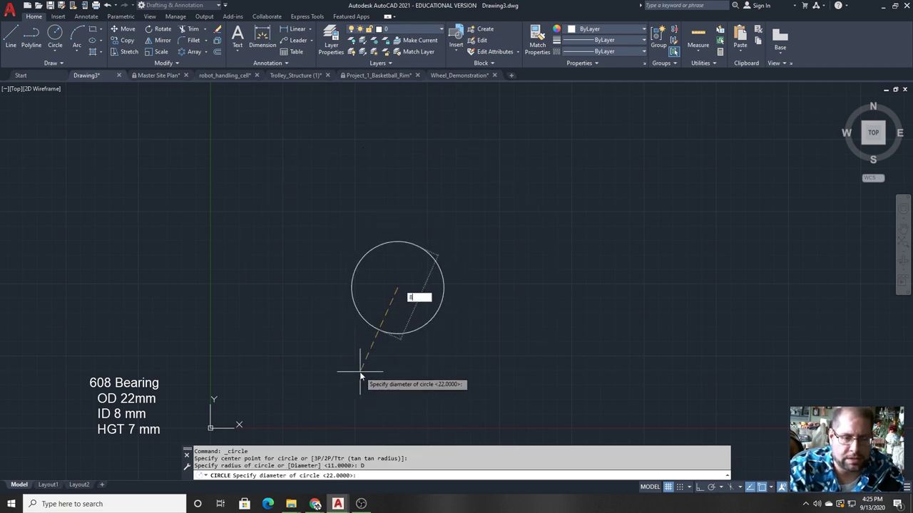
key("Return")
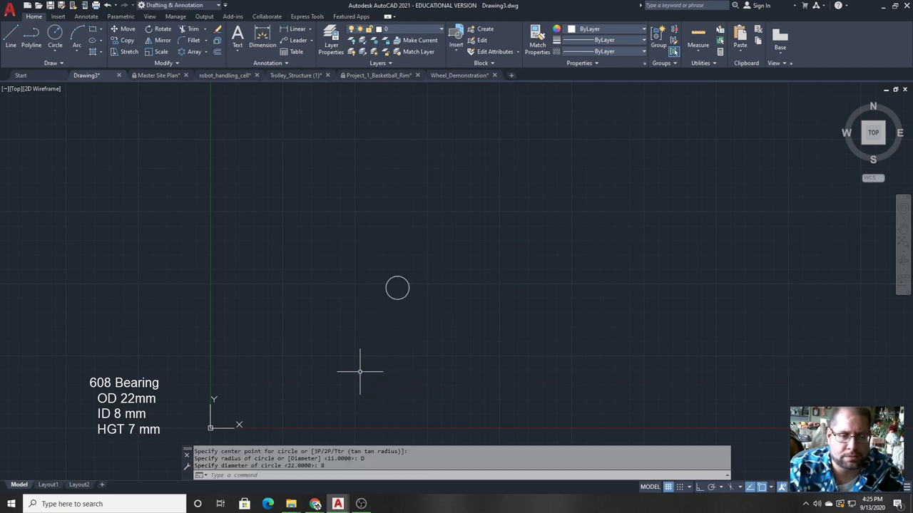
Step: Draw a circle of 22 mm diameter concentric with the 8 mm circle for the bearing's outer diameter
left_click(55, 34)
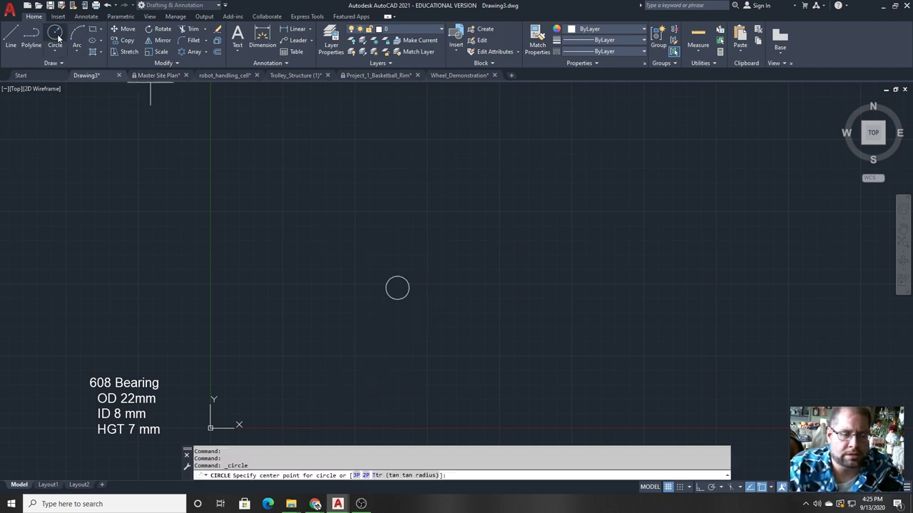
left_click(397, 288)
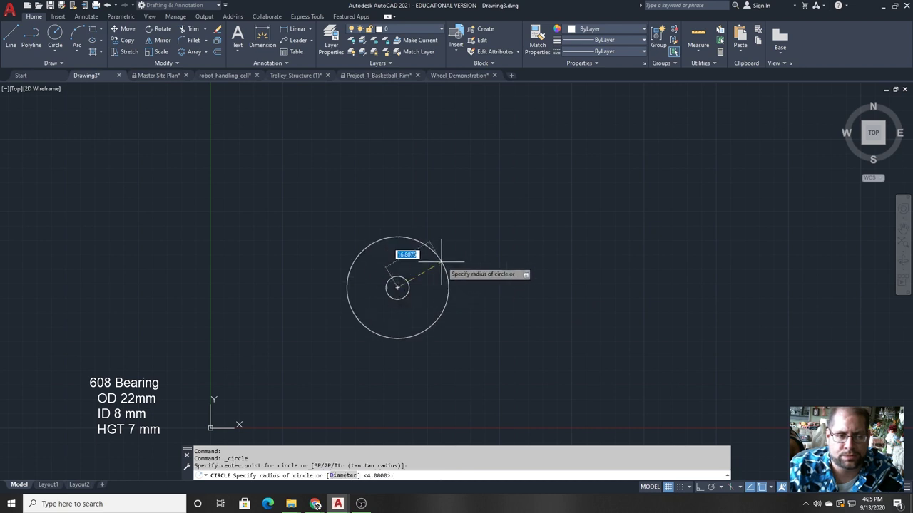
left_click(342, 475)
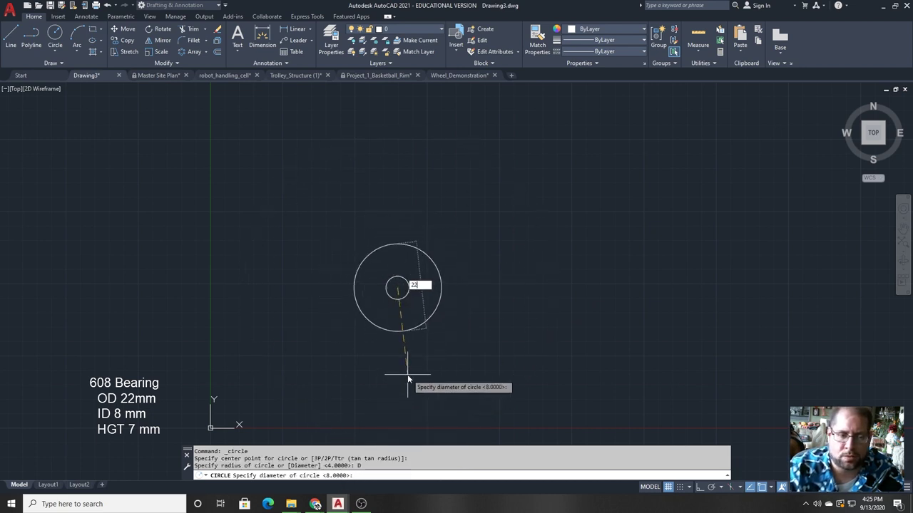
key("Return")
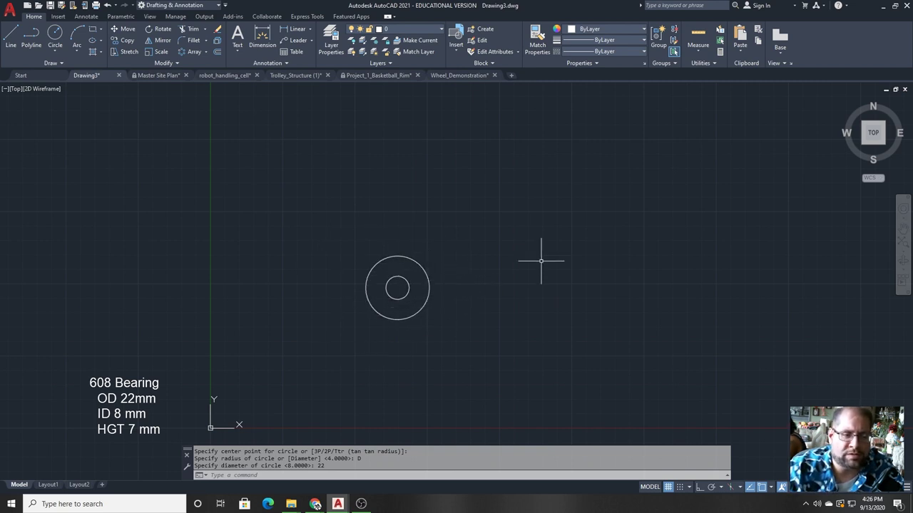
Step: Draw a horizontal 4 mm line outward from the outer circle's right quadrant, using Ortho mode only for this line
left_click(13, 41)
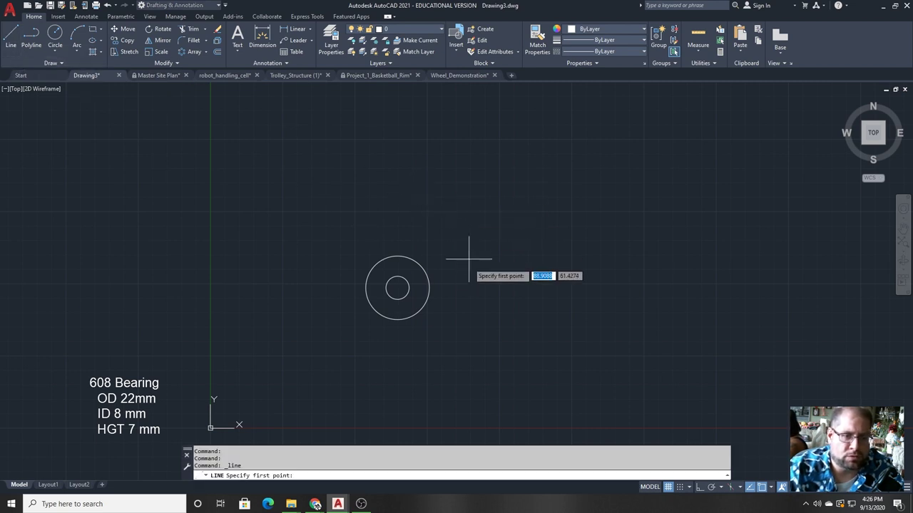
left_click(428, 287)
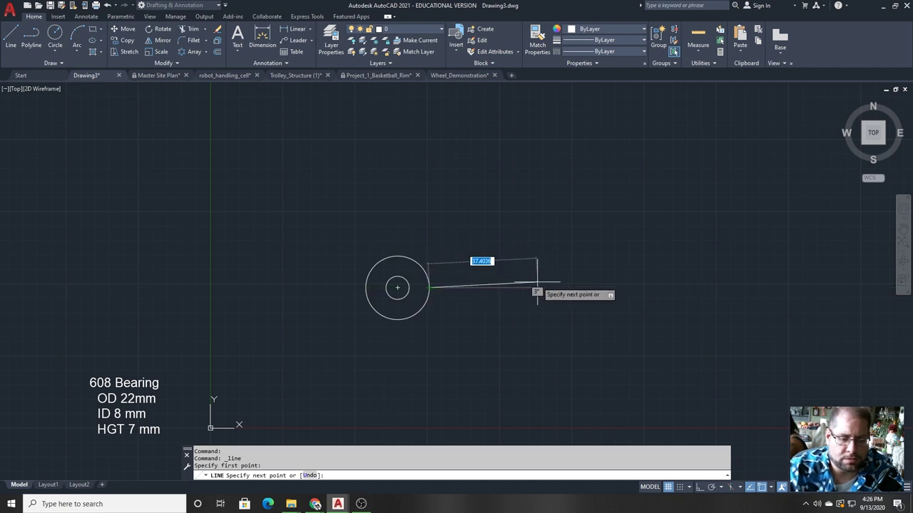
key("F8")
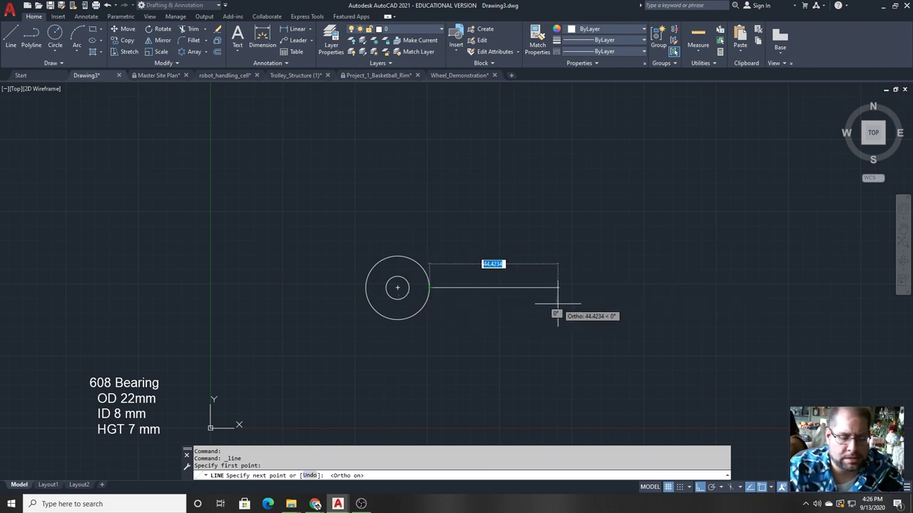
type("4")
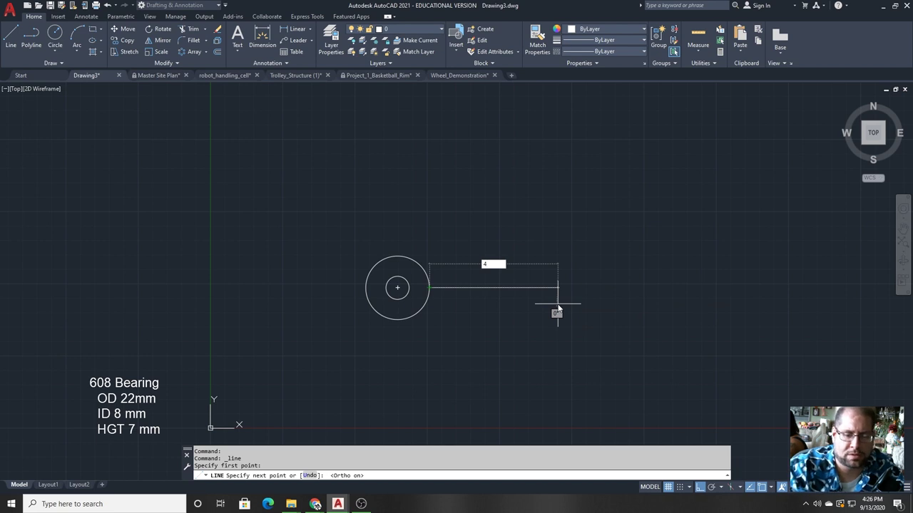
key("Return")
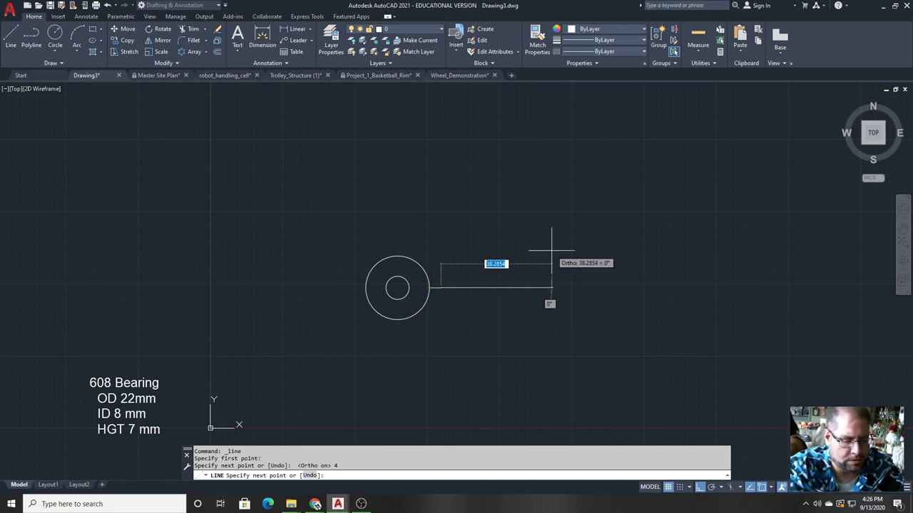
key("Escape")
key("F8")
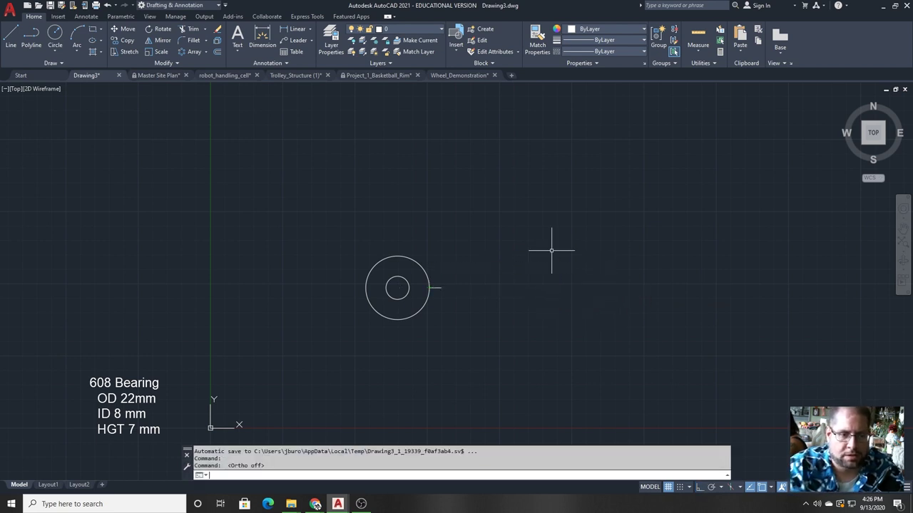
Step: Copy both bearing circles from the outer circle's left quadrant to the free end of the 4 mm line
scroll(460, 303, "up", 4)
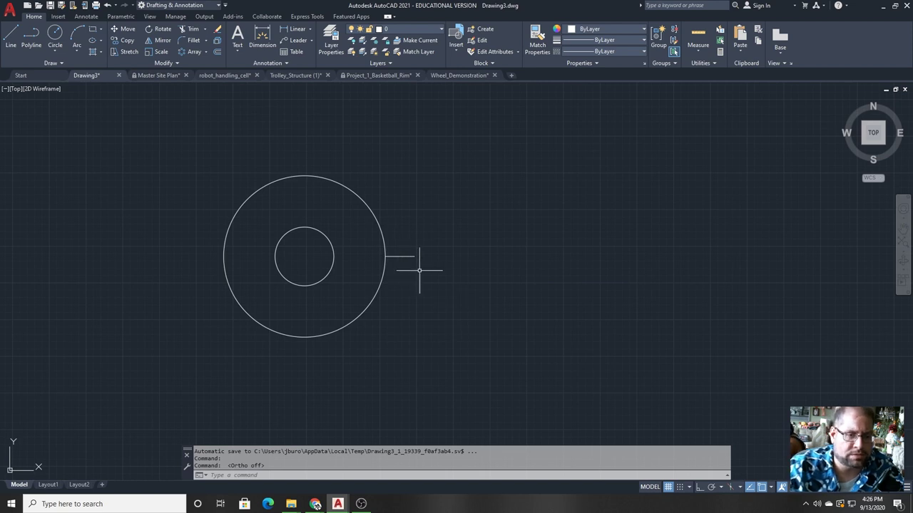
middle_click_drag(423, 263, 414, 292)
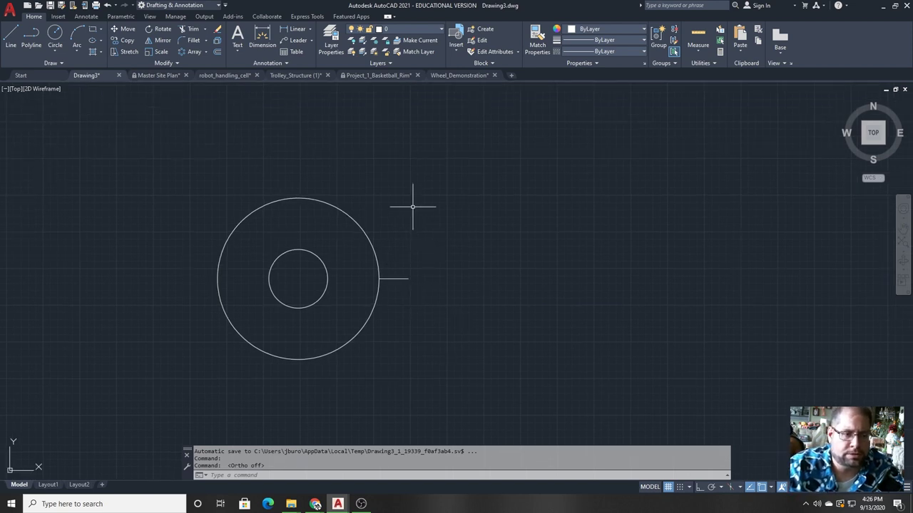
left_click(388, 183)
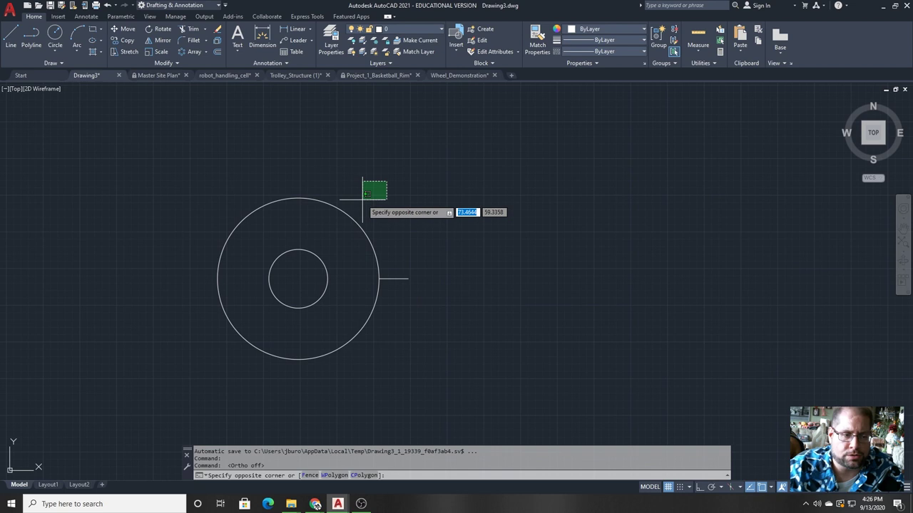
left_click(284, 272)
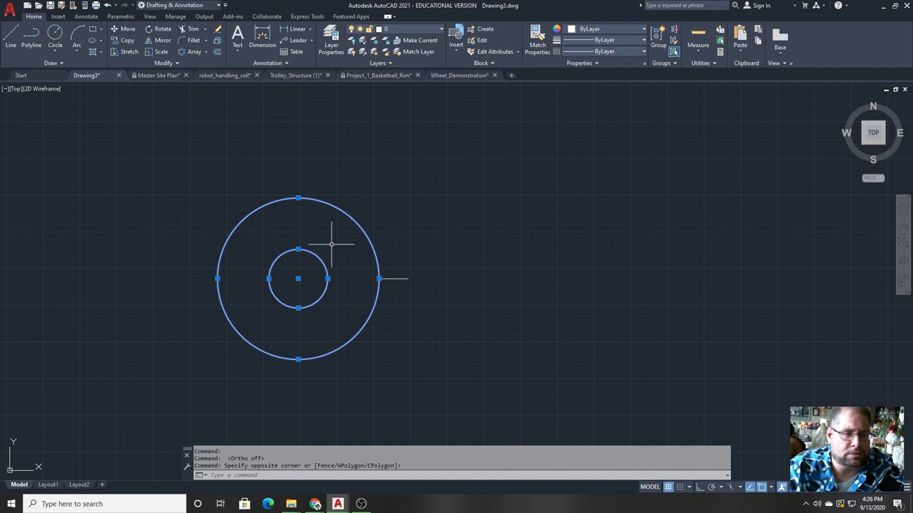
left_click(124, 41)
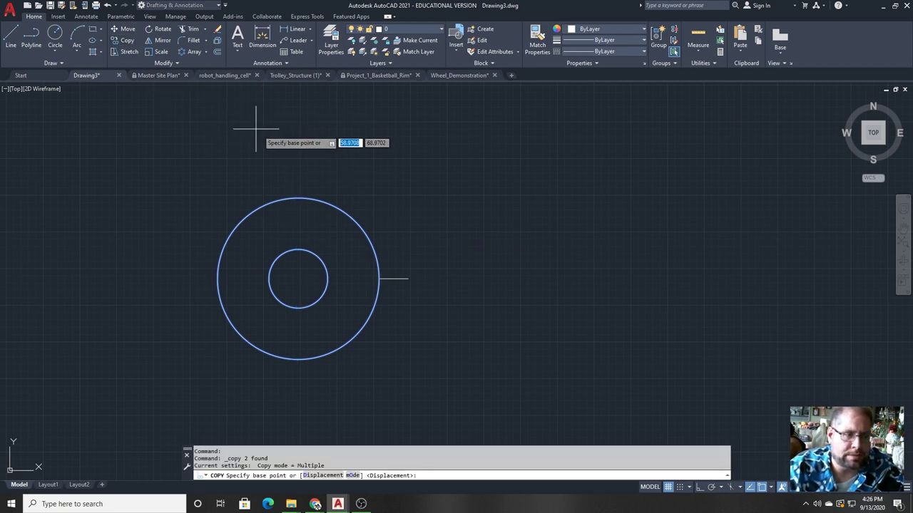
left_click(218, 279)
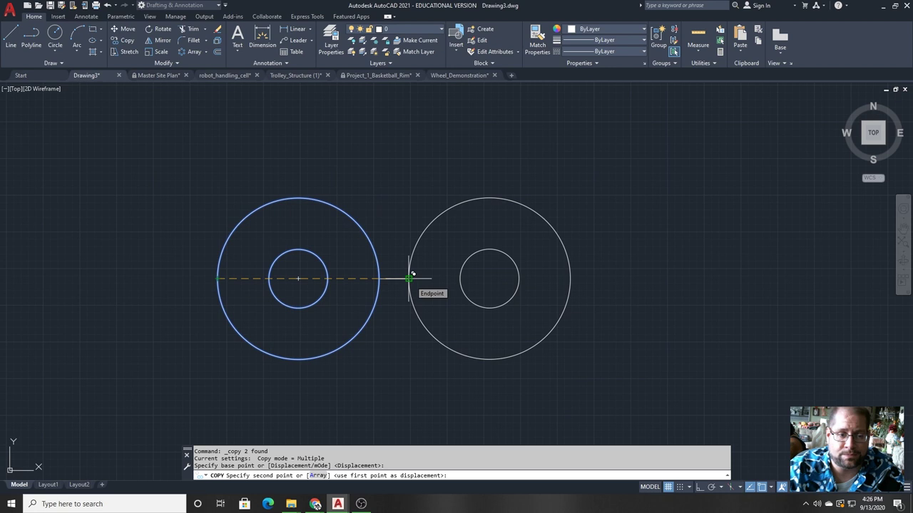
left_click(409, 279)
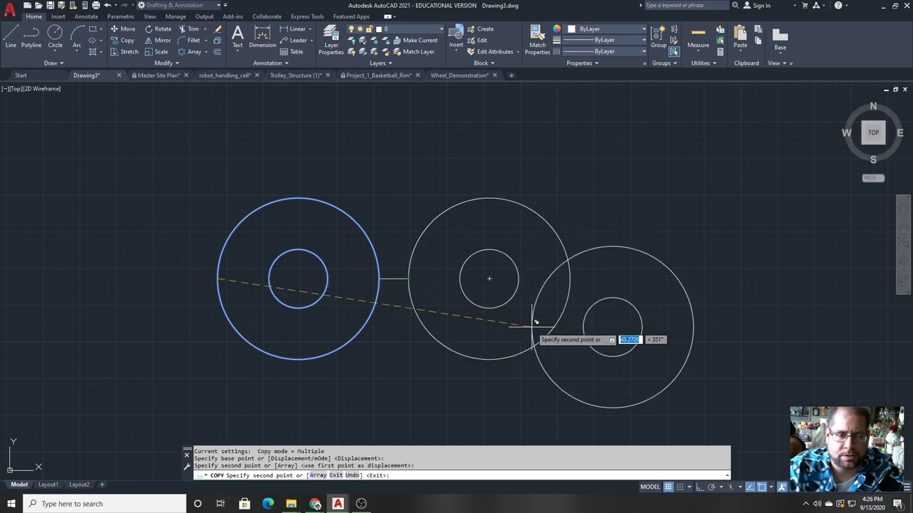
key("Escape")
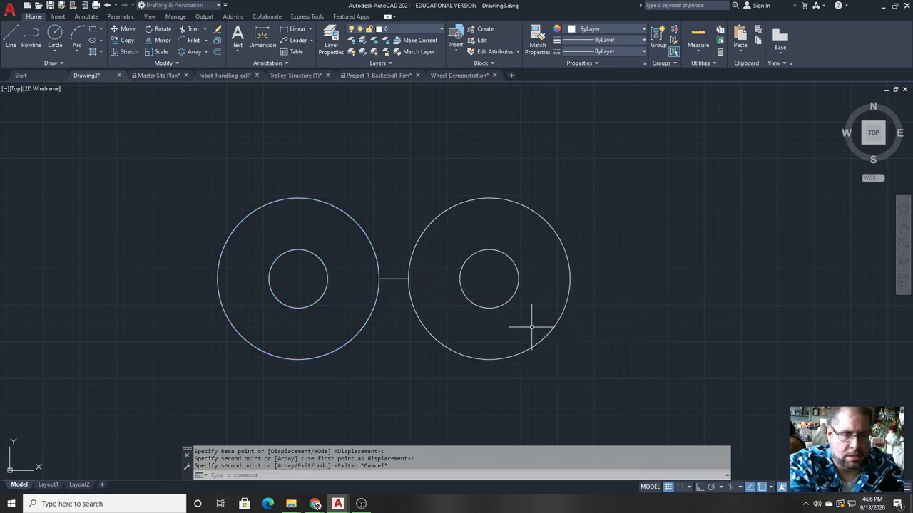
key("Escape")
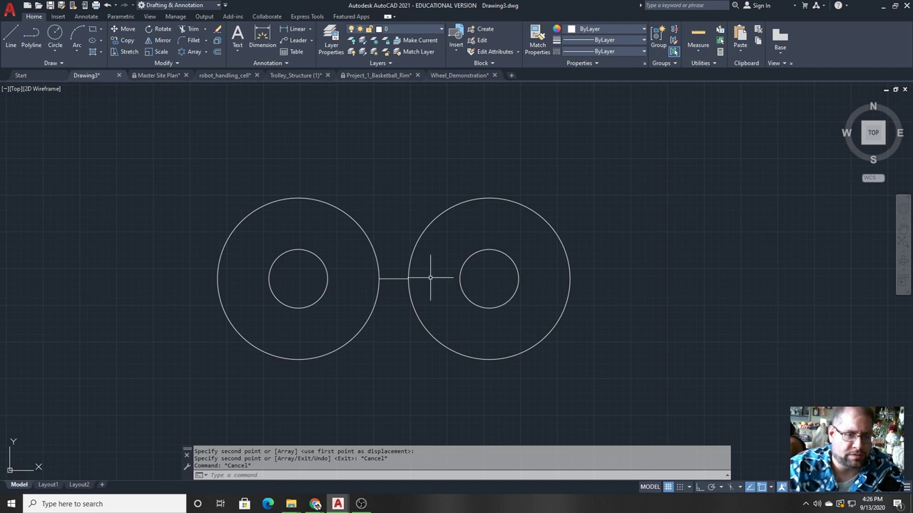
Step: Erase the short spacer line between the two bearings
left_click(404, 261)
left_click(392, 308)
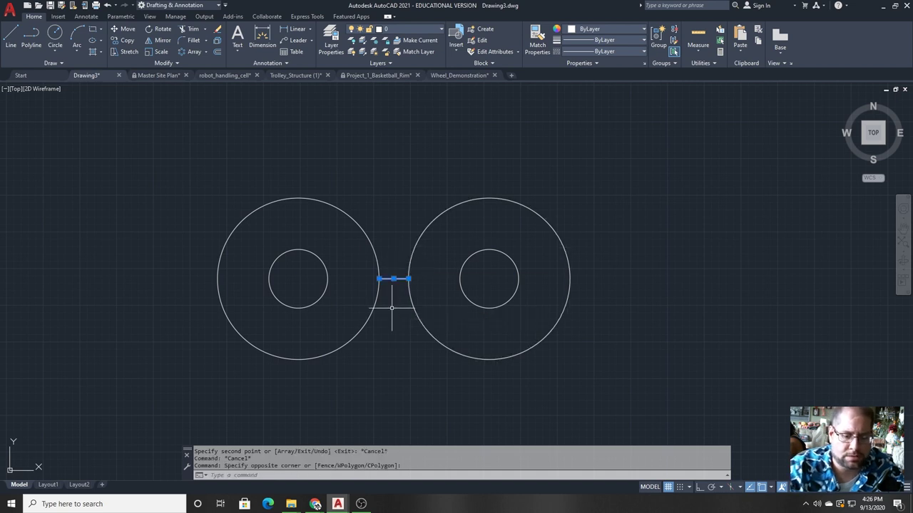
key("Delete")
Step: Create a polar array of the right bearing around the first bearing's center with 3 items filling 360 degrees
scroll(392, 305, "down", 3)
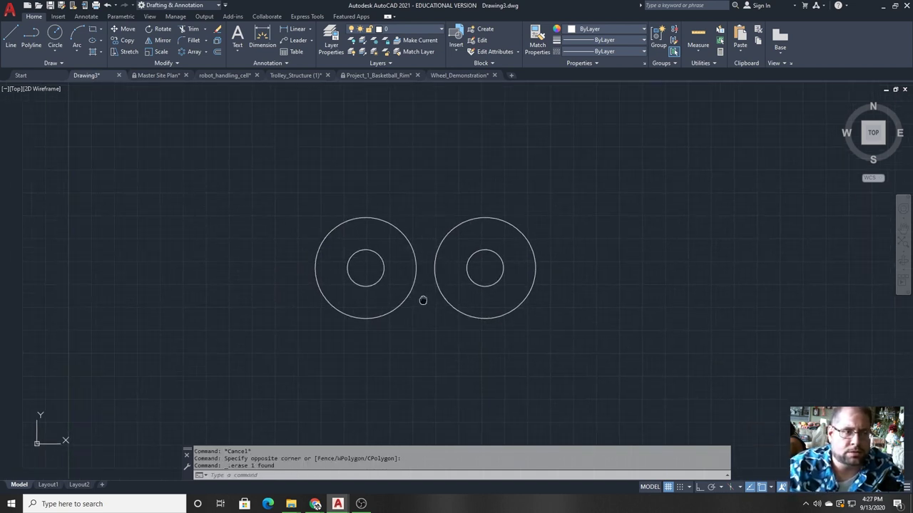
scroll(468, 312, "down", 5)
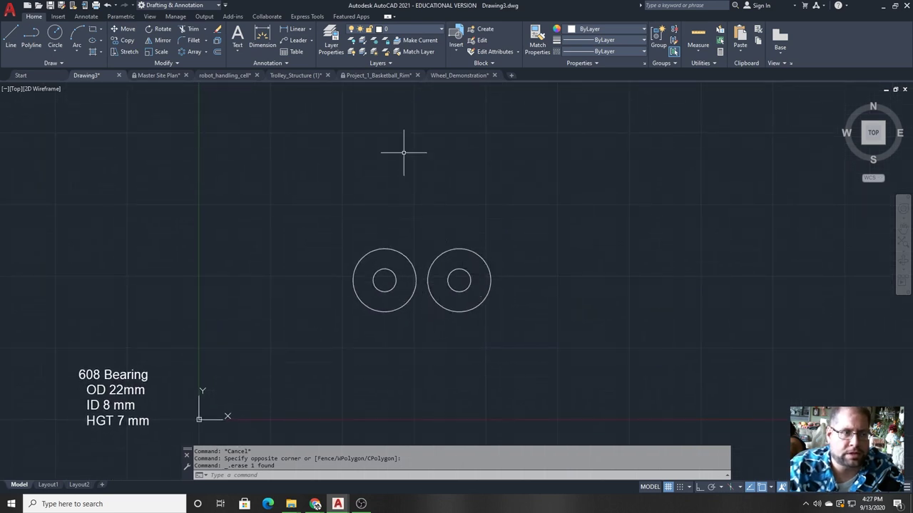
left_click(193, 56)
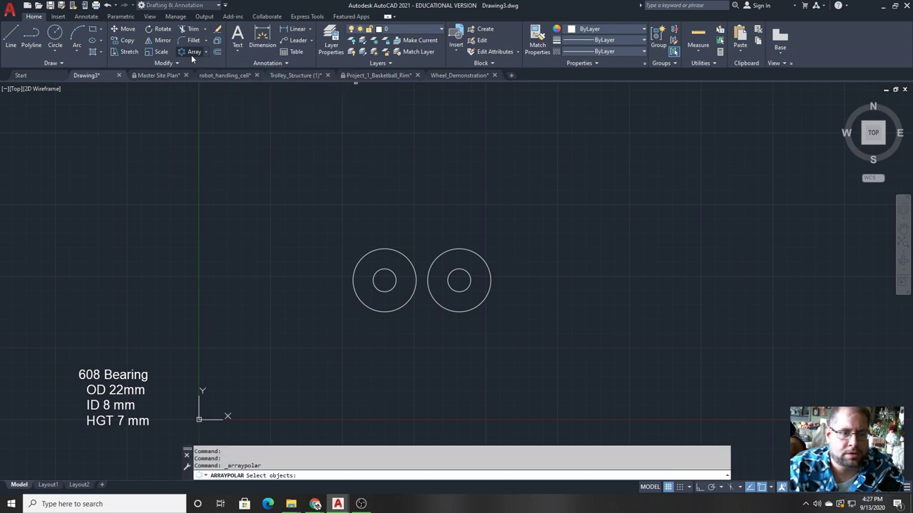
left_click(520, 232)
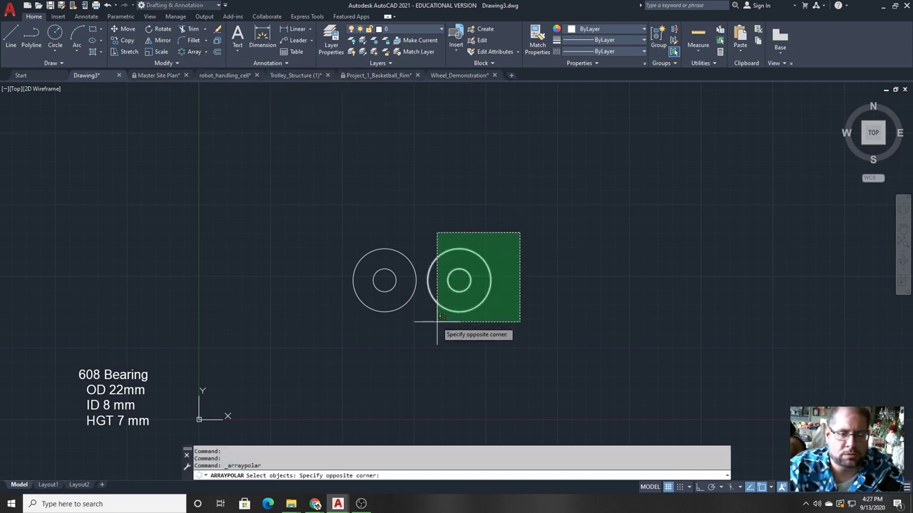
left_click(437, 322)
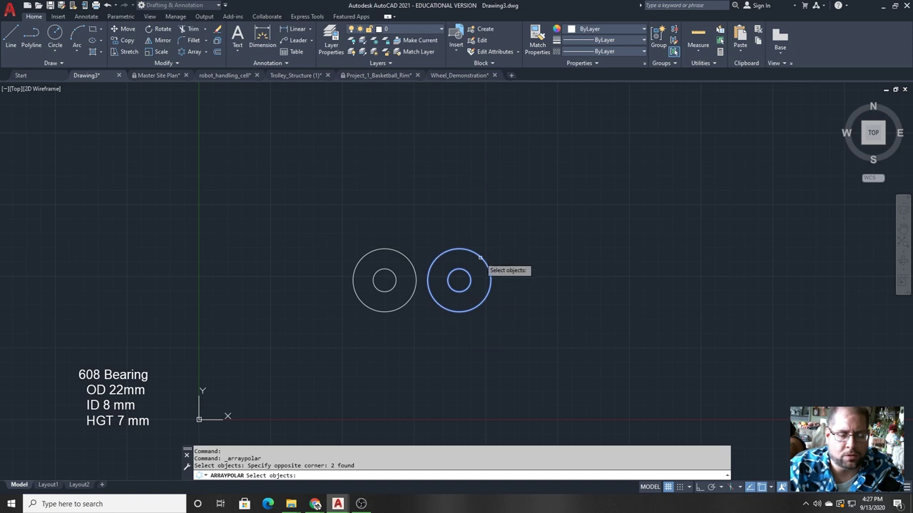
key("Return")
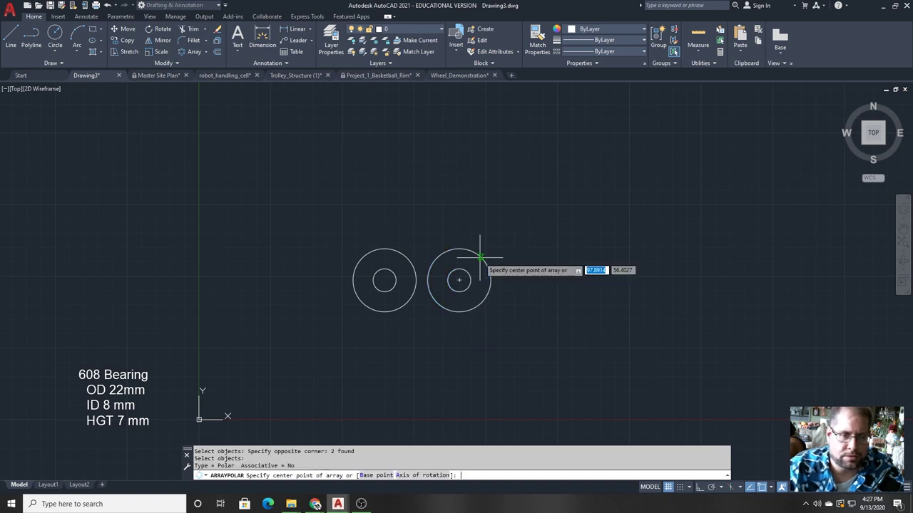
left_click(385, 280)
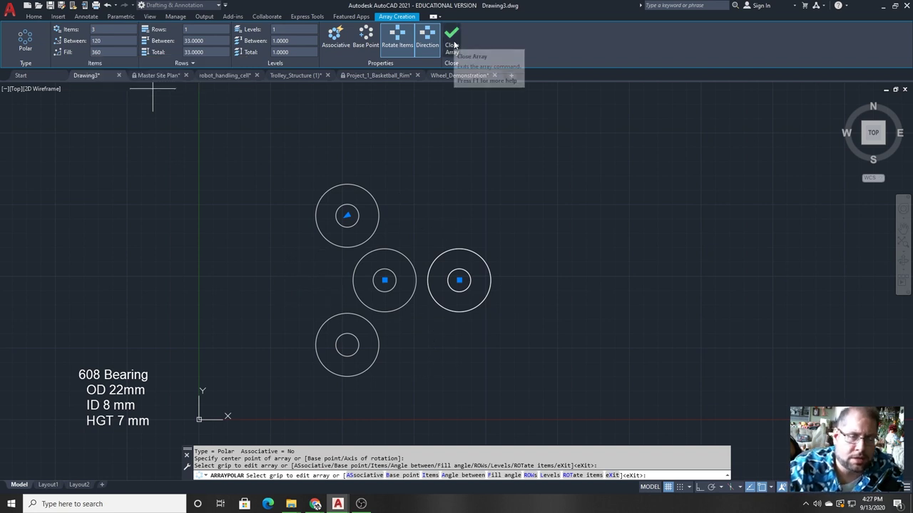
left_click(452, 43)
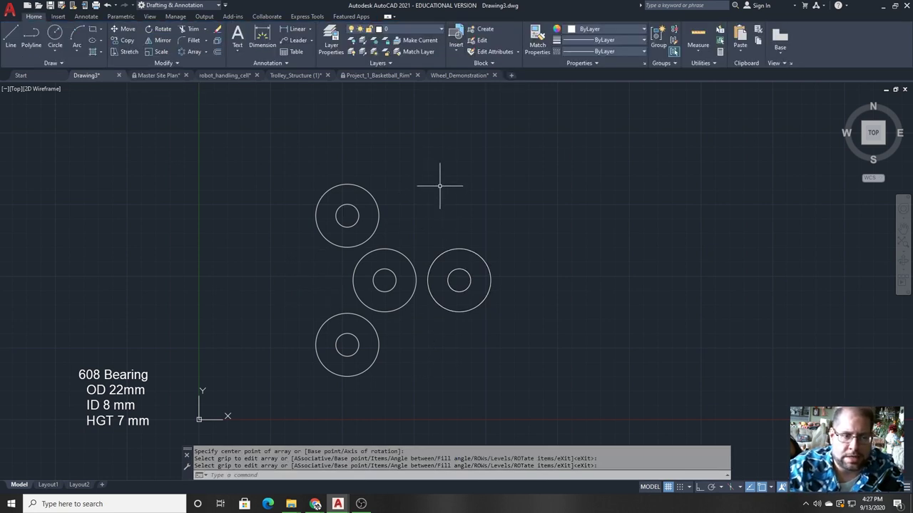
left_click(428, 193)
left_click(358, 215)
left_click(495, 220)
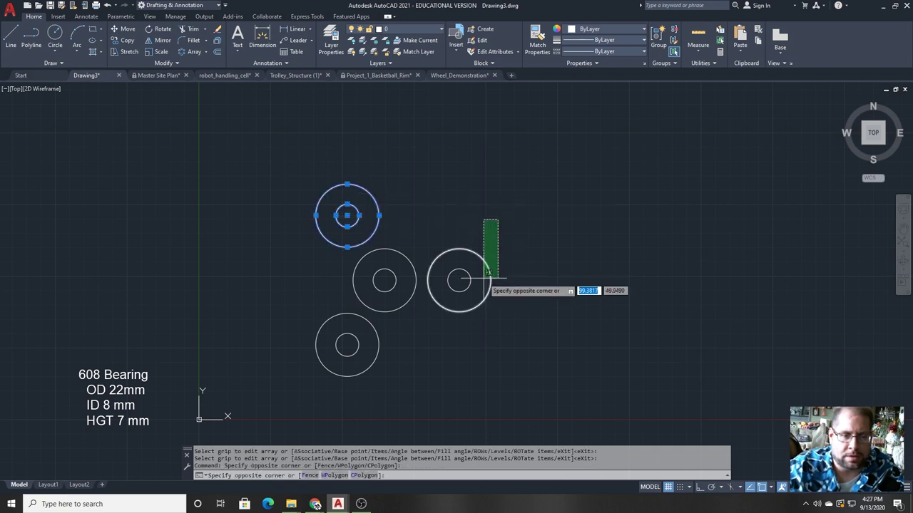
left_click(465, 285)
left_click(395, 390)
left_click(332, 332)
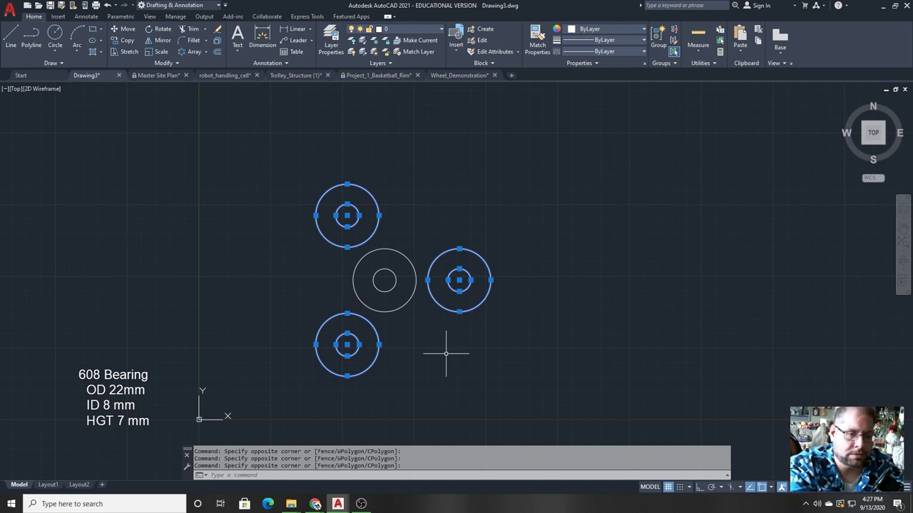
key("Escape")
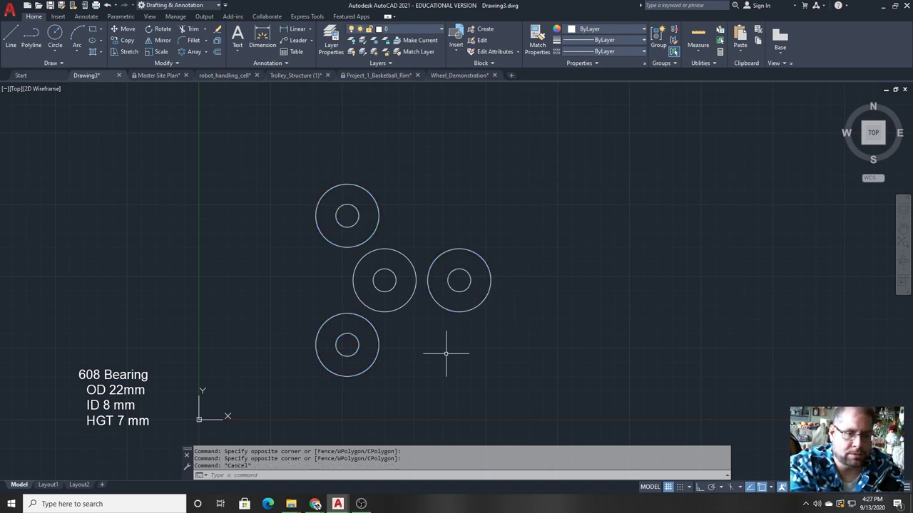
Step: Offset the outer circle of each of the three surrounding bearings outward by 4 mm
left_click(217, 55)
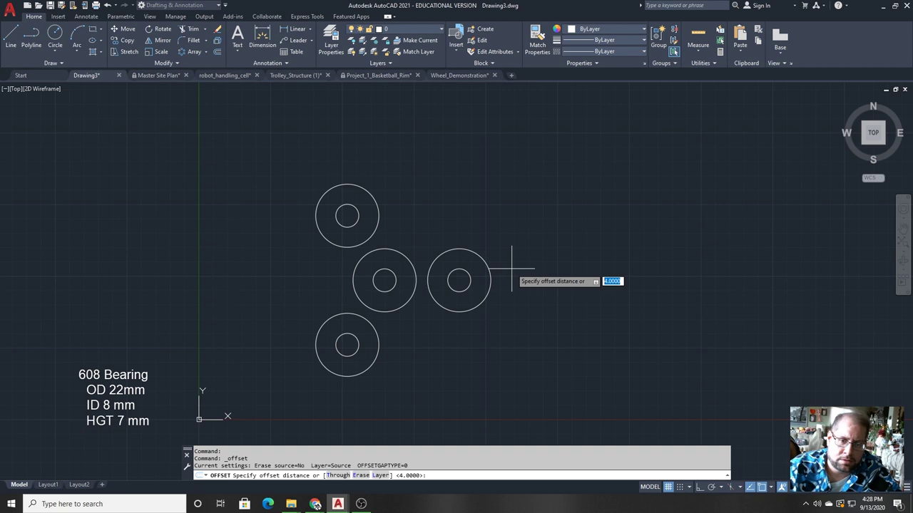
key("Return")
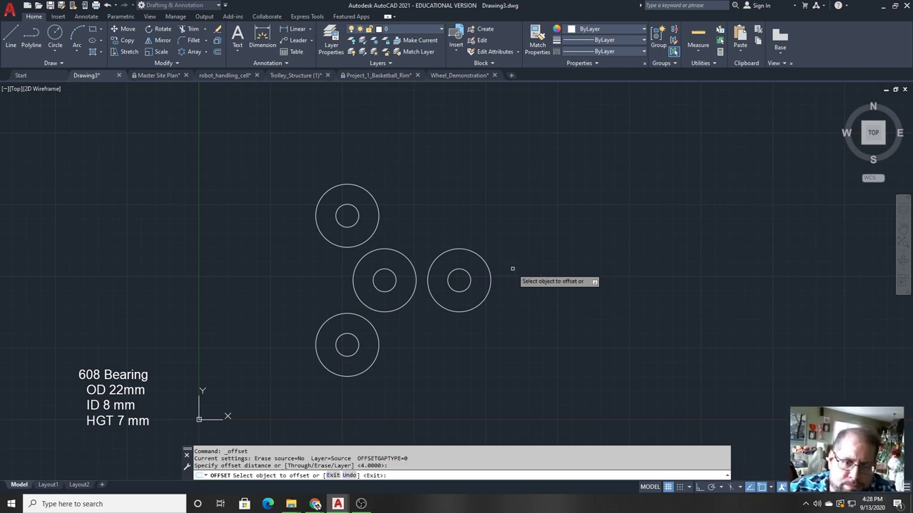
left_click(362, 187)
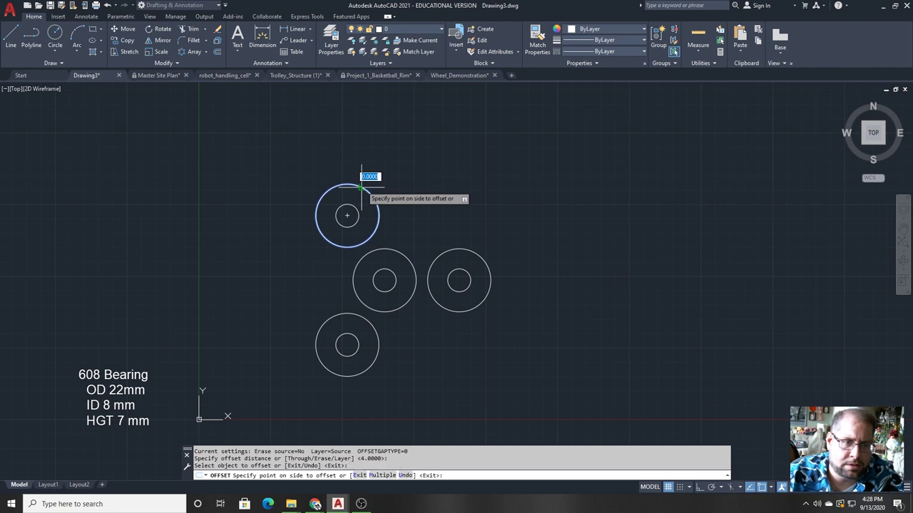
left_click(403, 164)
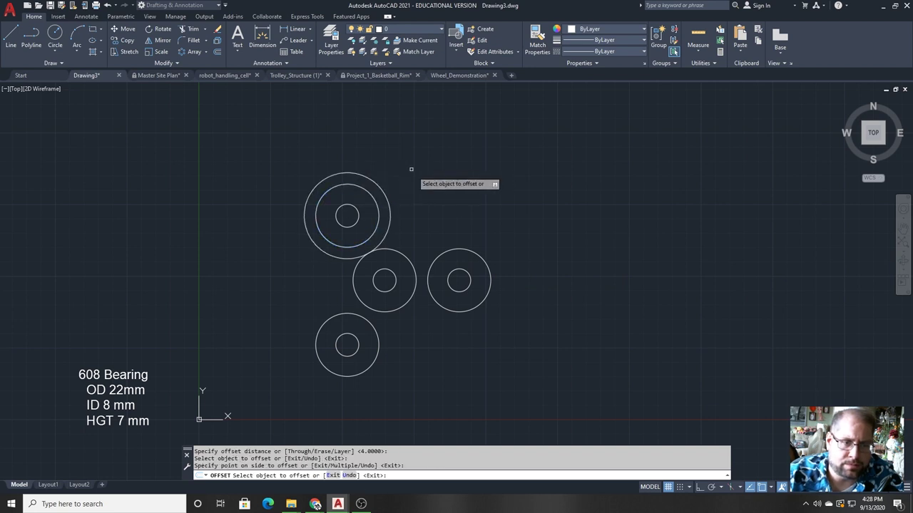
left_click(446, 252)
left_click(497, 194)
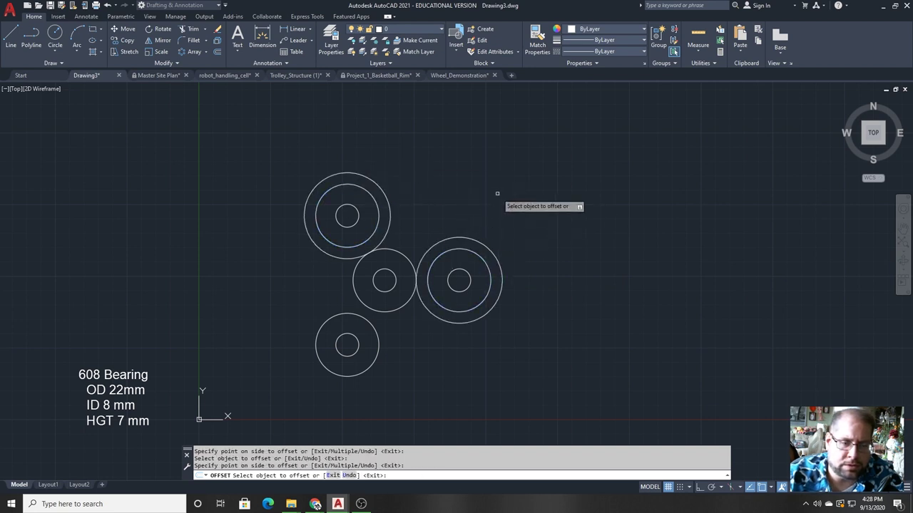
left_click(378, 341)
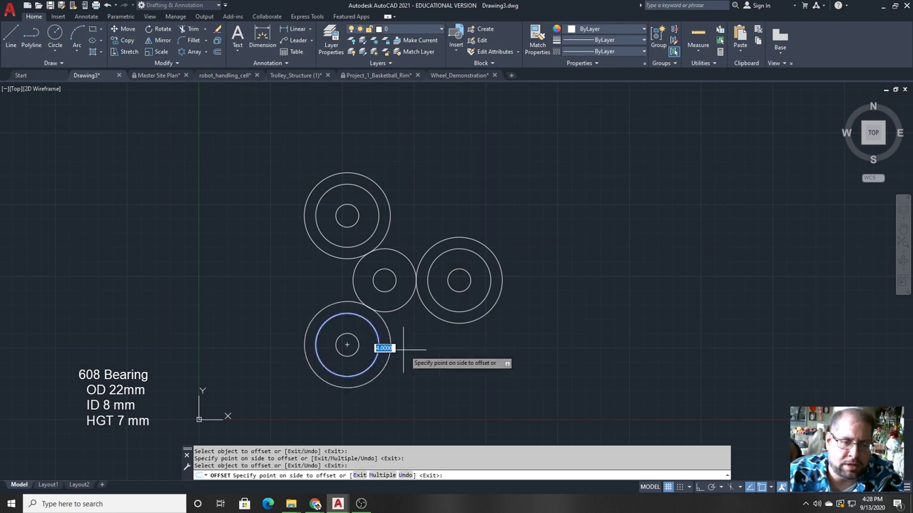
left_click(520, 376)
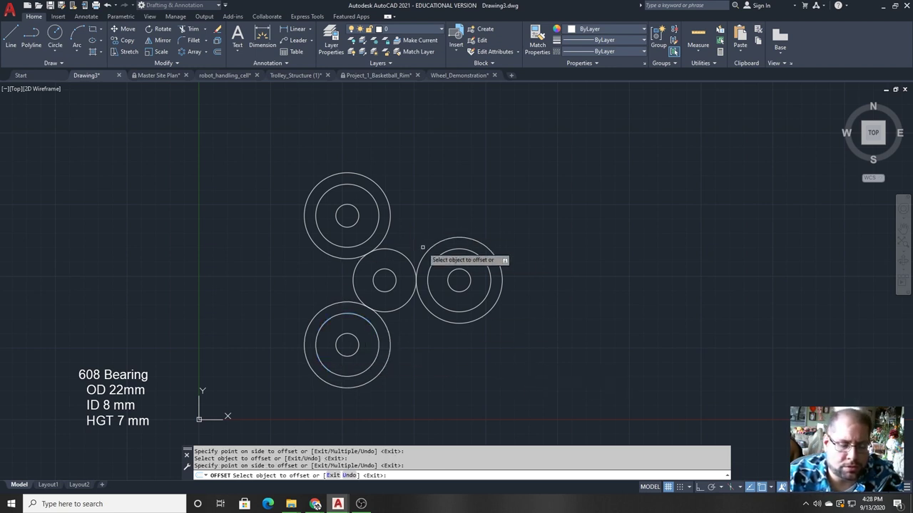
key("Escape")
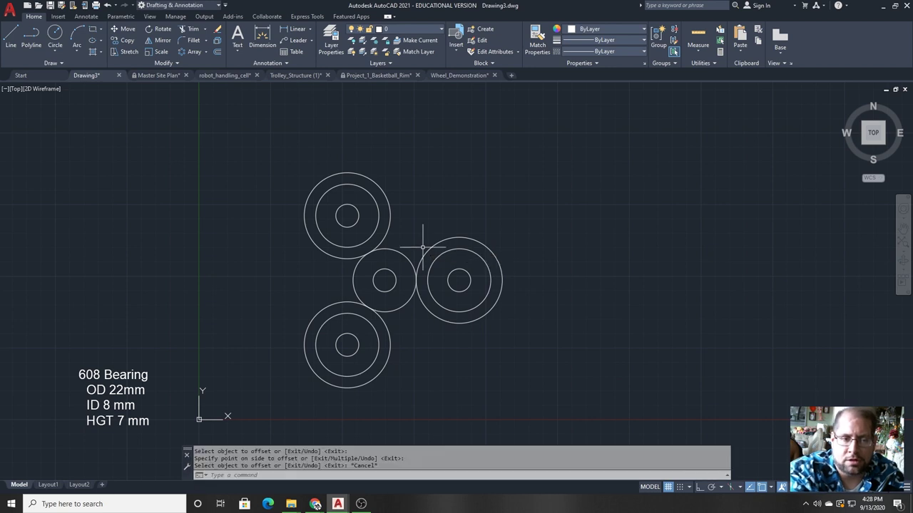
Step: Color the two bearing circles inside the upper-left outline red
left_click(360, 249)
left_click(322, 188)
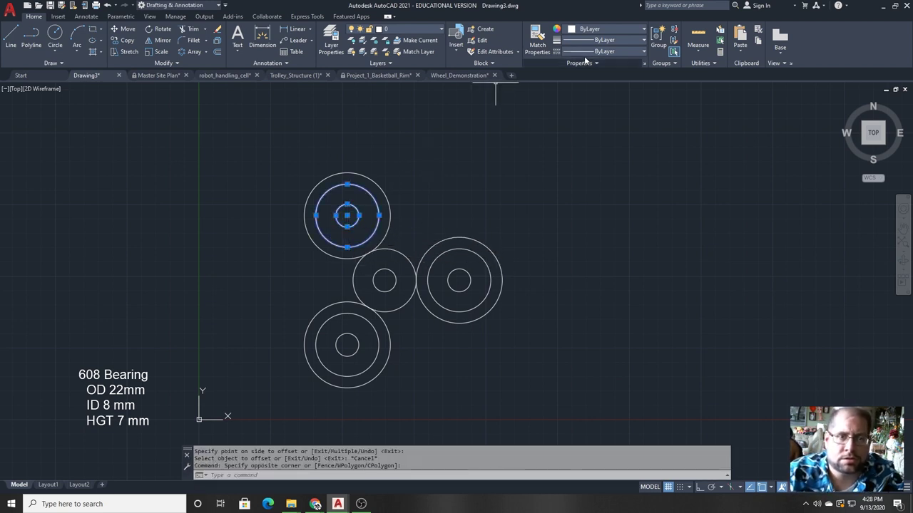
left_click(599, 29)
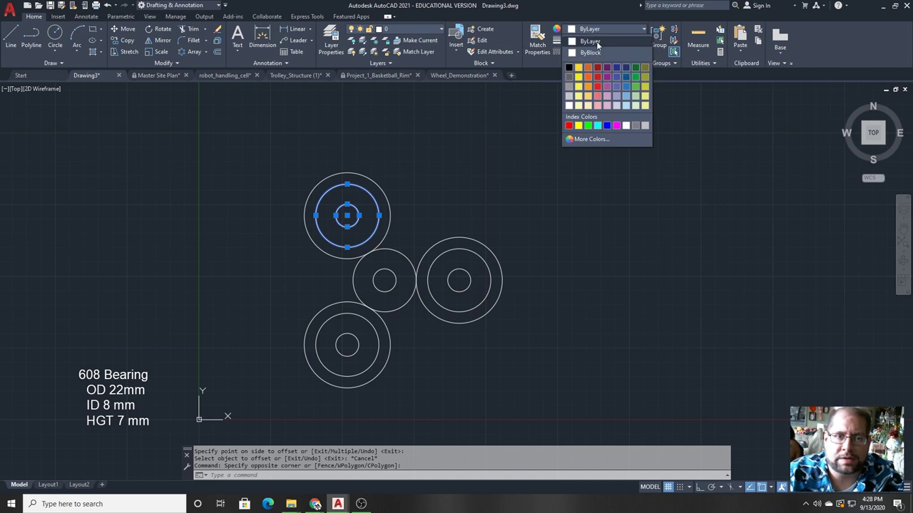
left_click(570, 127)
left_click(463, 316)
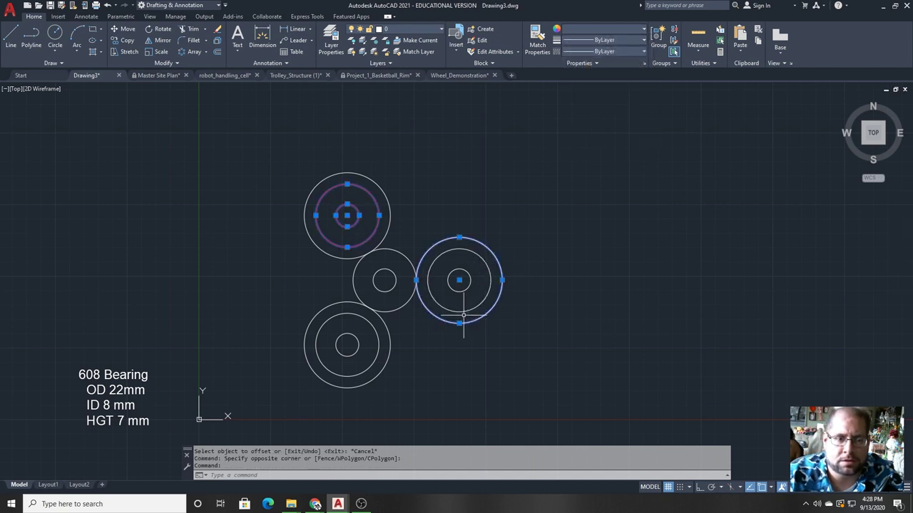
key("Escape")
key("Escape")
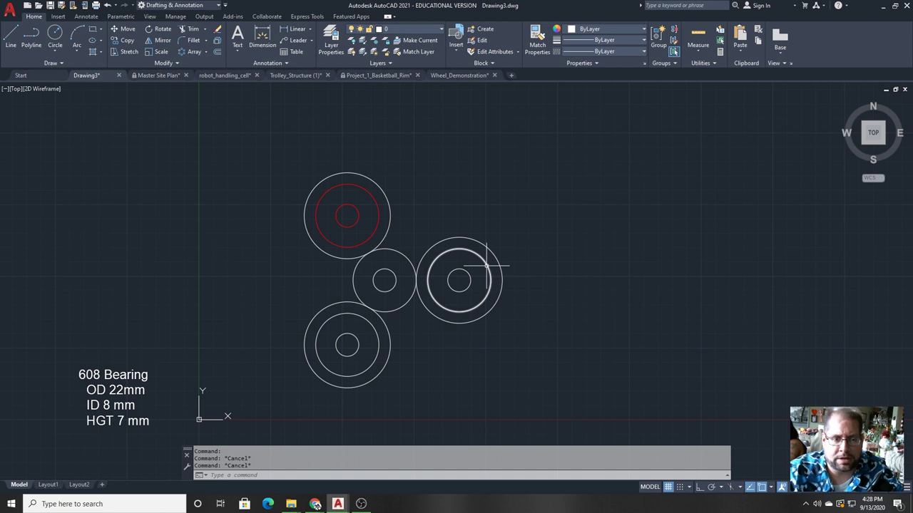
Step: Color the bearing circles inside the right and lower-left outlines red, leaving the offset outlines unselected
left_click(447, 268)
left_click(472, 293)
left_click(601, 29)
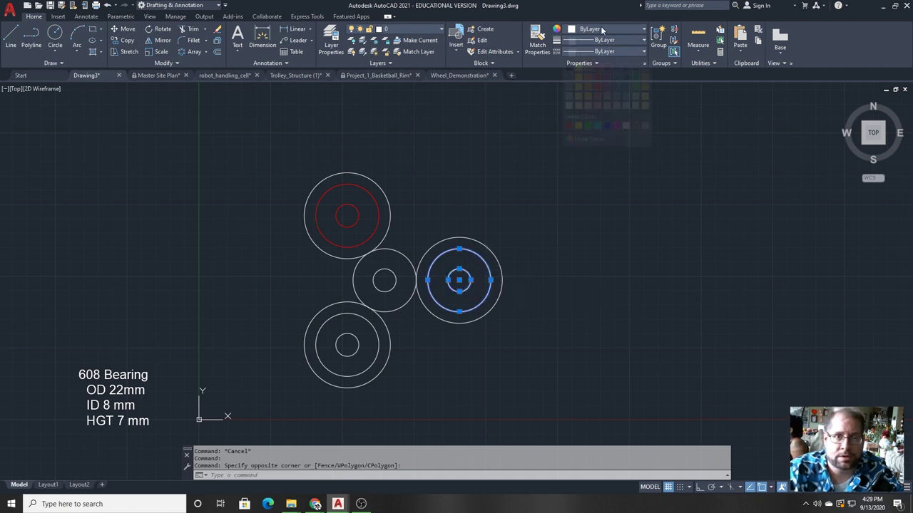
left_click(572, 127)
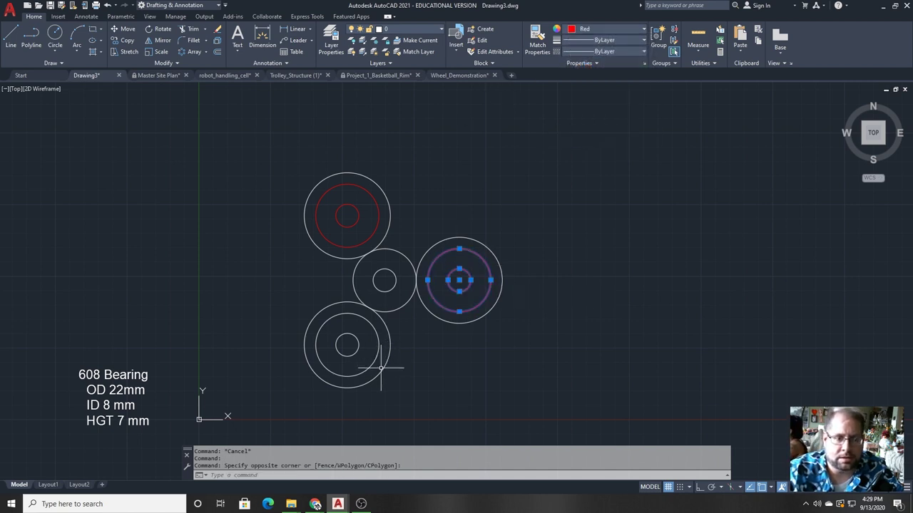
left_click(314, 313)
left_click(378, 374)
left_click(589, 30)
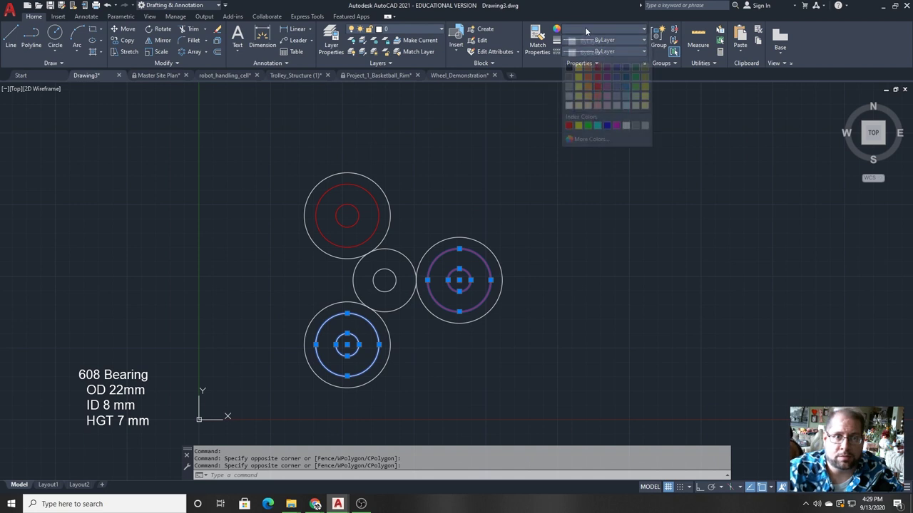
left_click(569, 126)
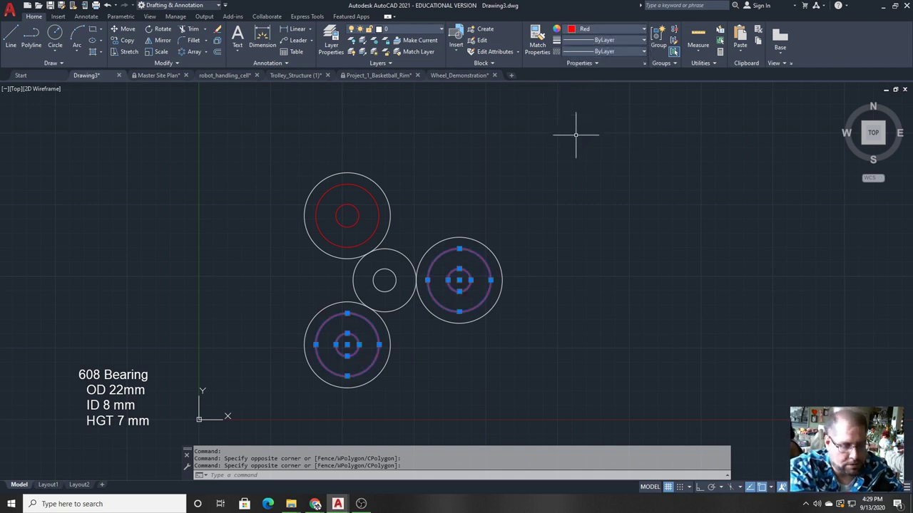
key("Escape")
key("Escape")
Step: Color both circles of the center bearing yellow
left_click(406, 246)
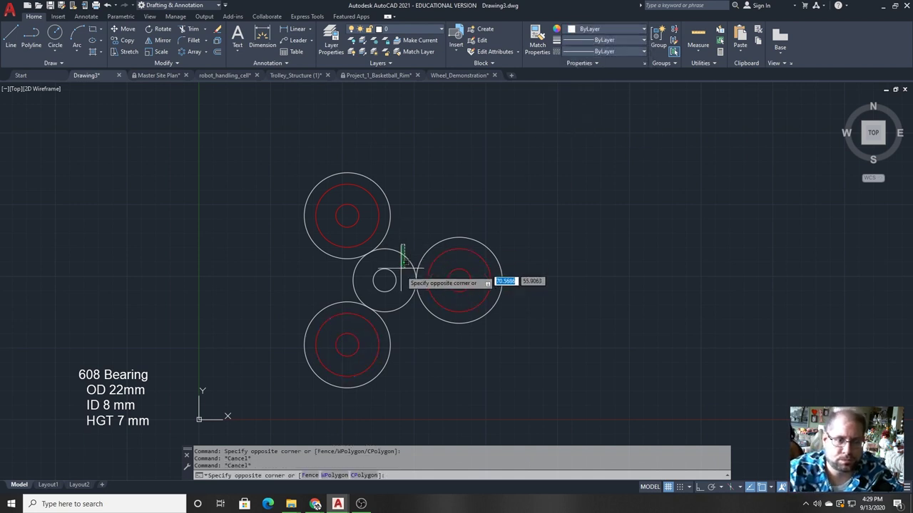
left_click(390, 294)
left_click(607, 30)
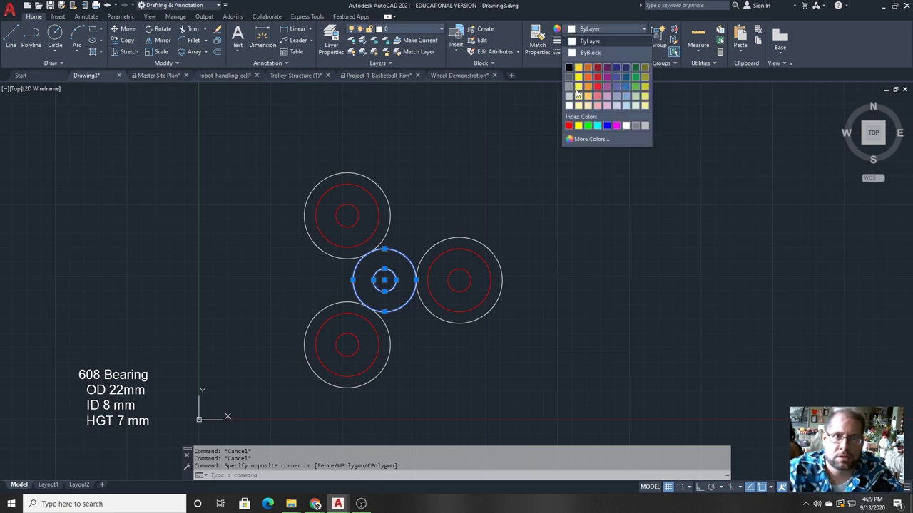
left_click(579, 125)
key("Escape")
key("Escape")
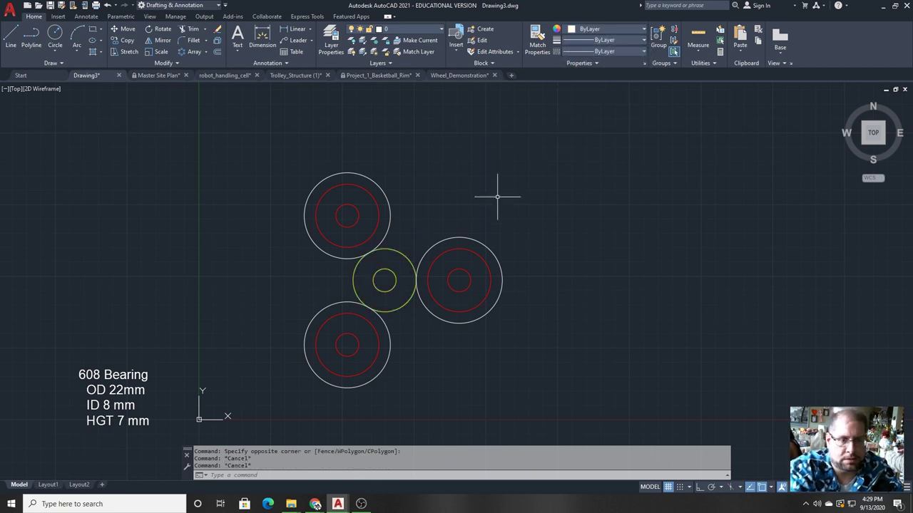
Step: Color the three offset outline circles around the outer bearings blue
left_click(457, 205)
left_click(440, 236)
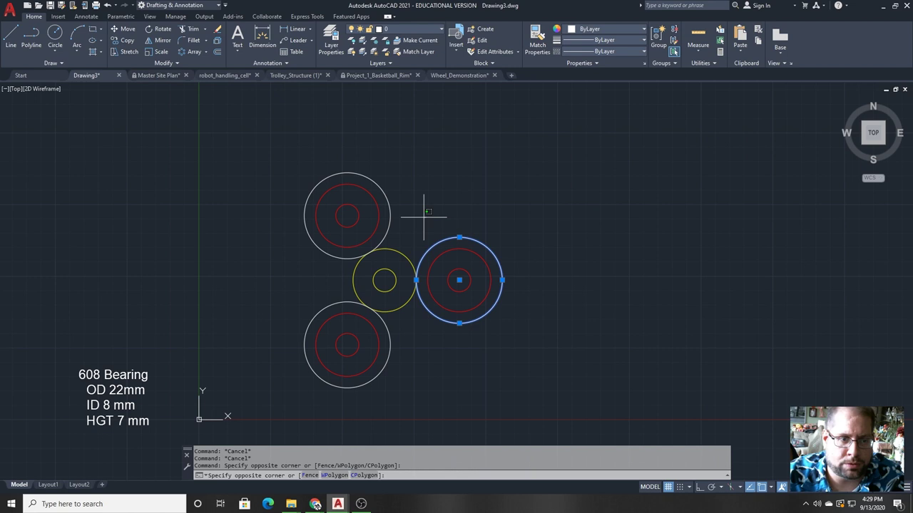
left_click(426, 218)
left_click(391, 225)
left_click(336, 311)
left_click(332, 316)
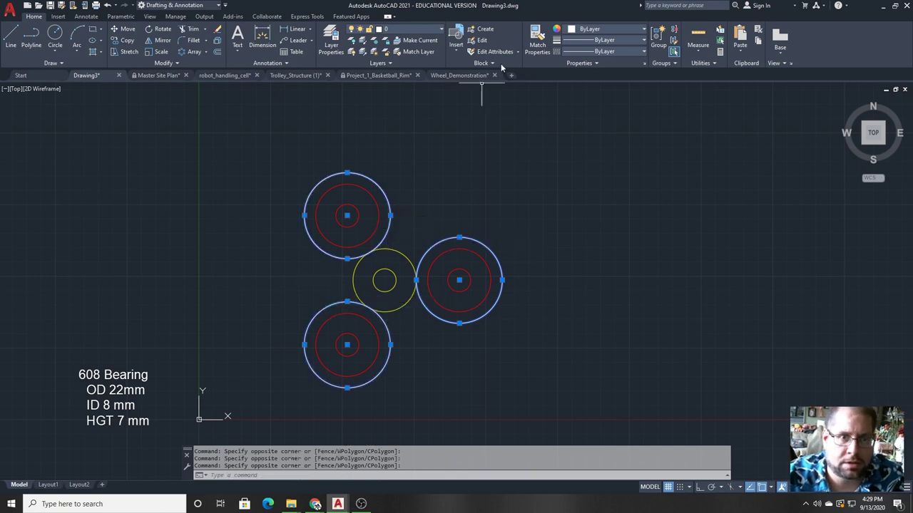
left_click(601, 30)
left_click(606, 125)
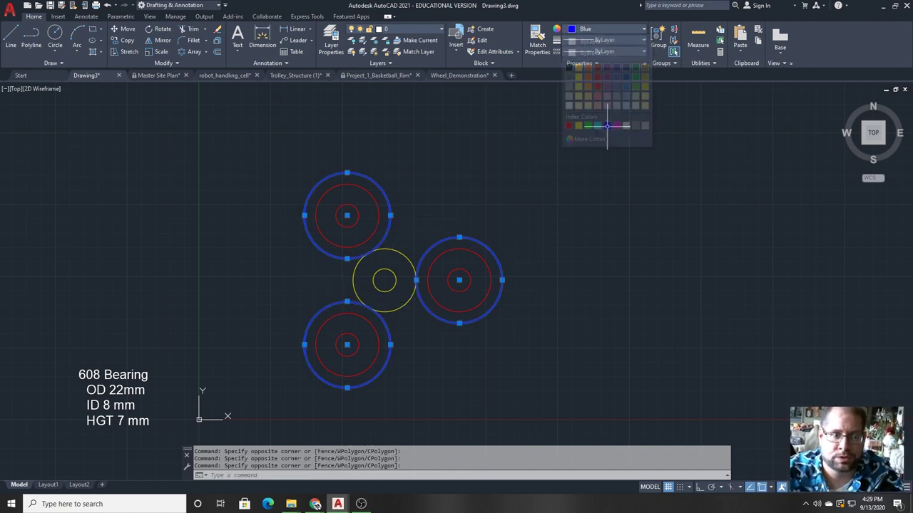
key("Escape")
key("Escape")
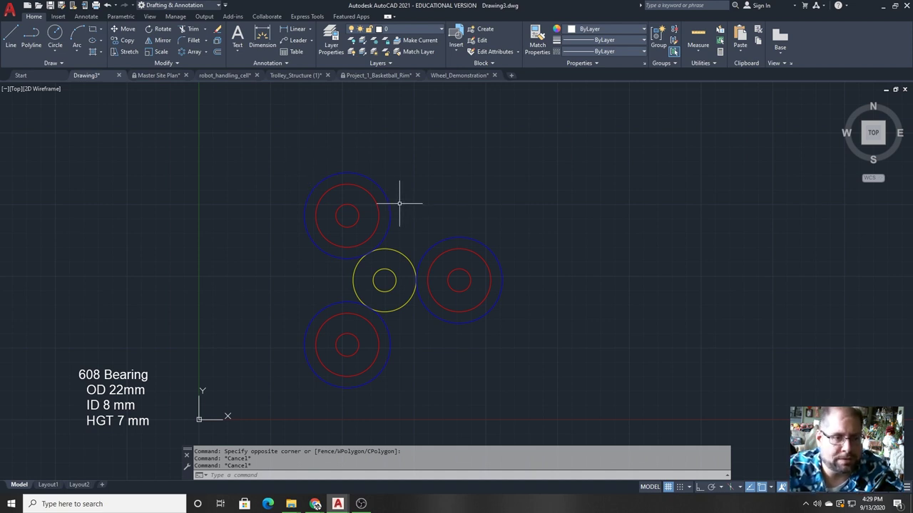
Step: Fillet the upper-left and lower-left blue outlines together on their outer side with a 15 mm radius
mouse_move(387, 201)
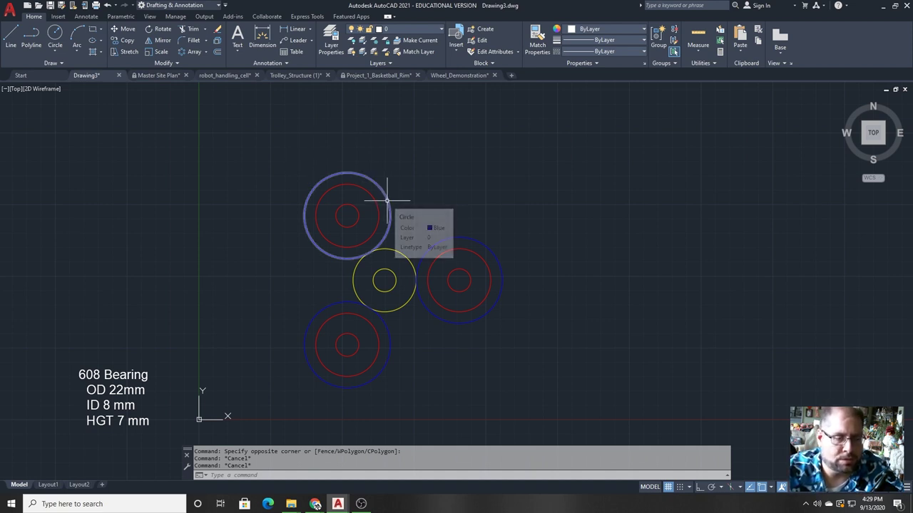
left_click(193, 41)
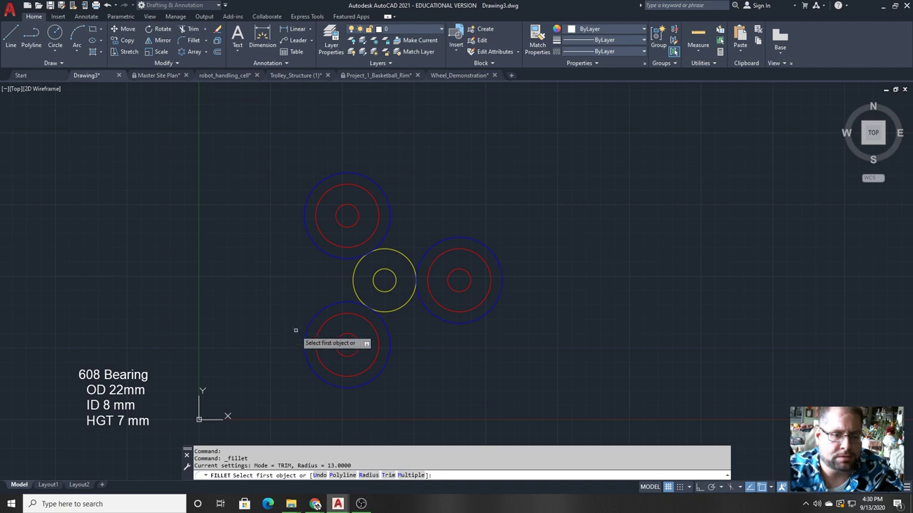
left_click(367, 475)
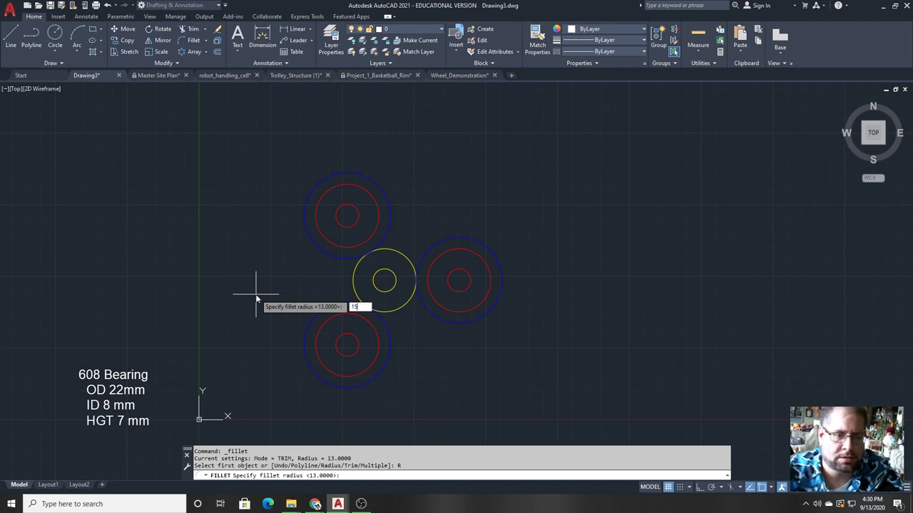
key("Return")
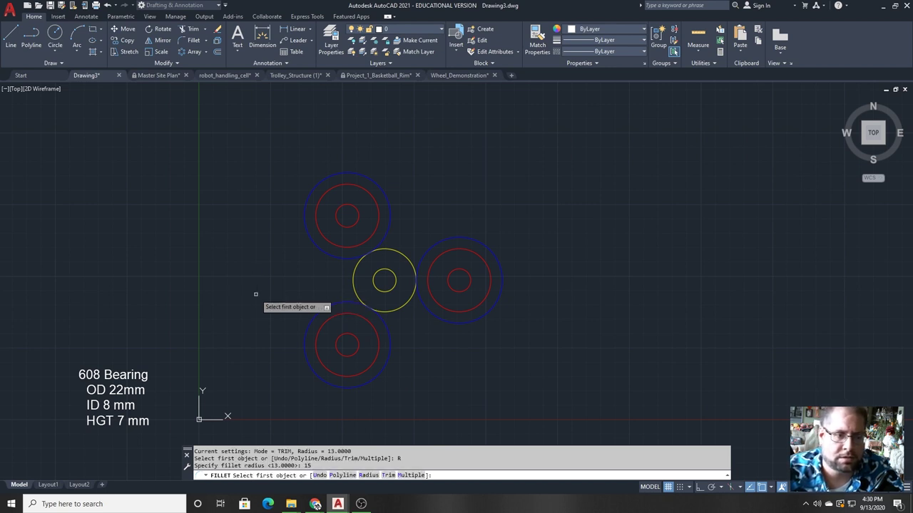
left_click(312, 240)
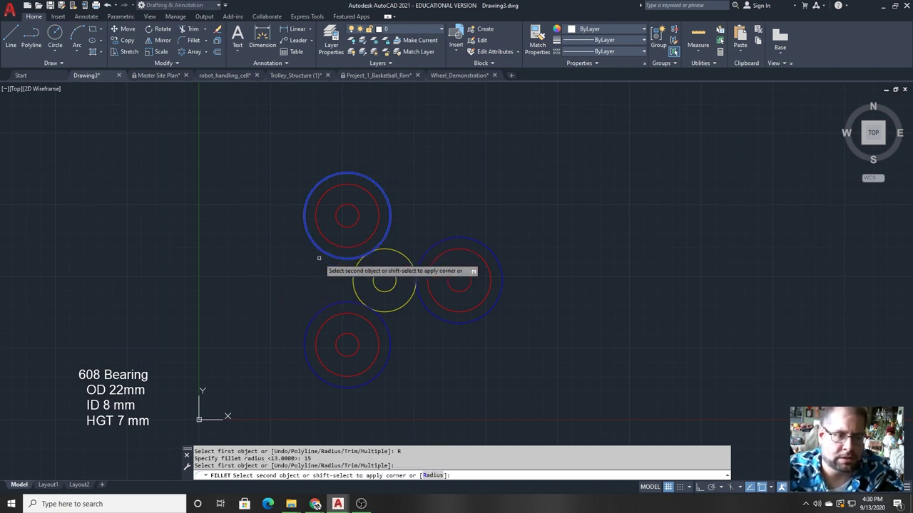
left_click(322, 308)
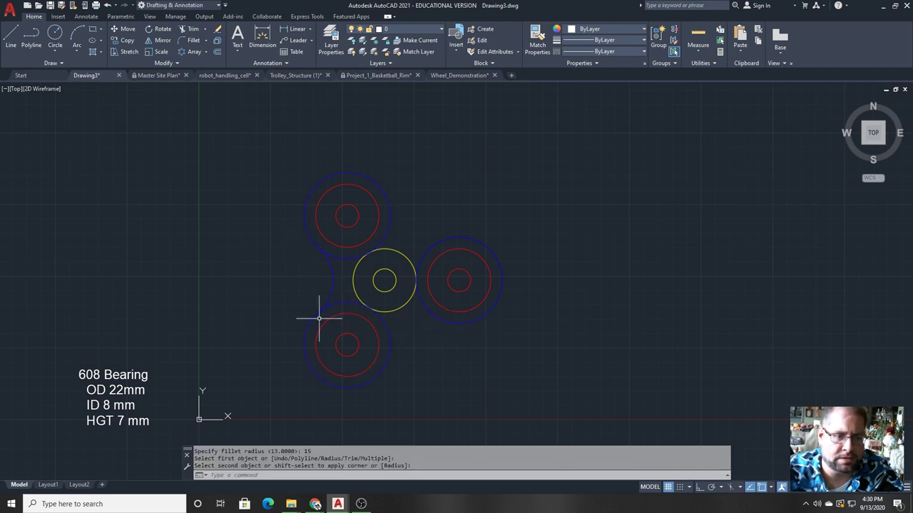
Step: Fillet the right blue outline to the upper-left and lower-left outlines with the same 15 mm radius
key("Return")
left_click(390, 210)
left_click(428, 254)
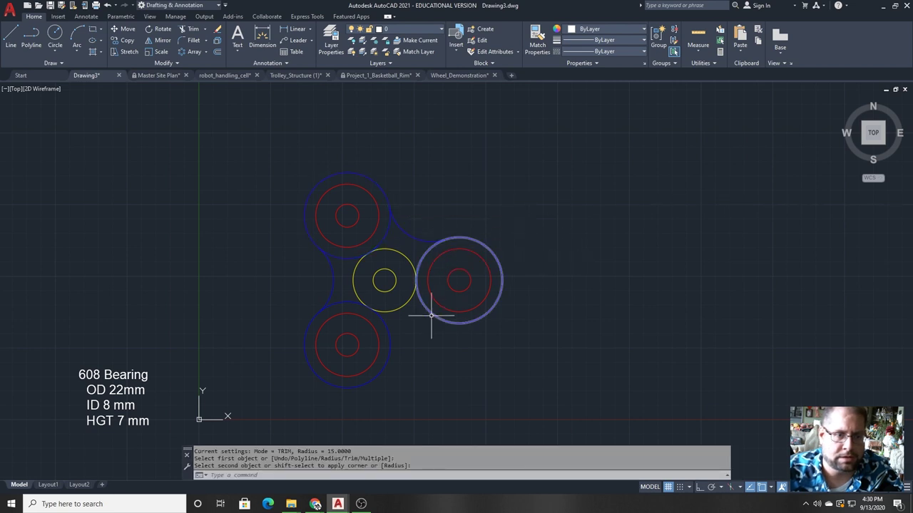
key("Return")
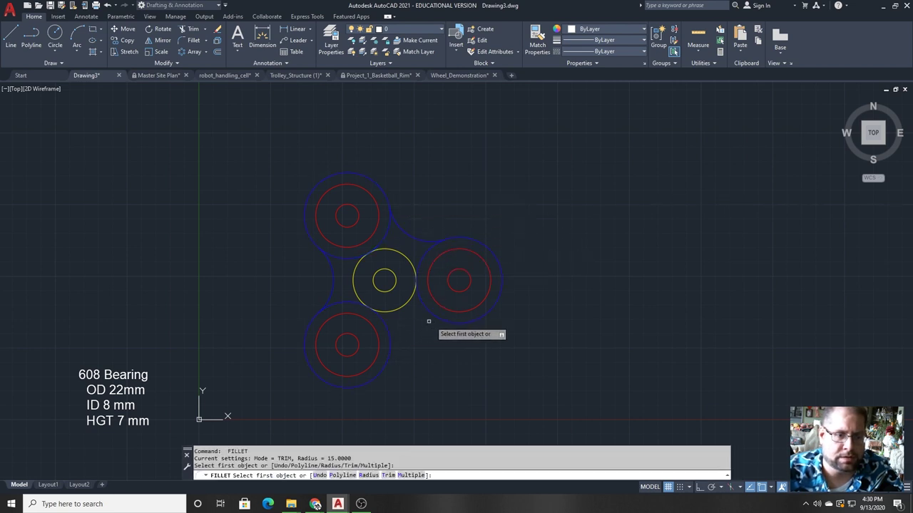
left_click(443, 318)
left_click(389, 353)
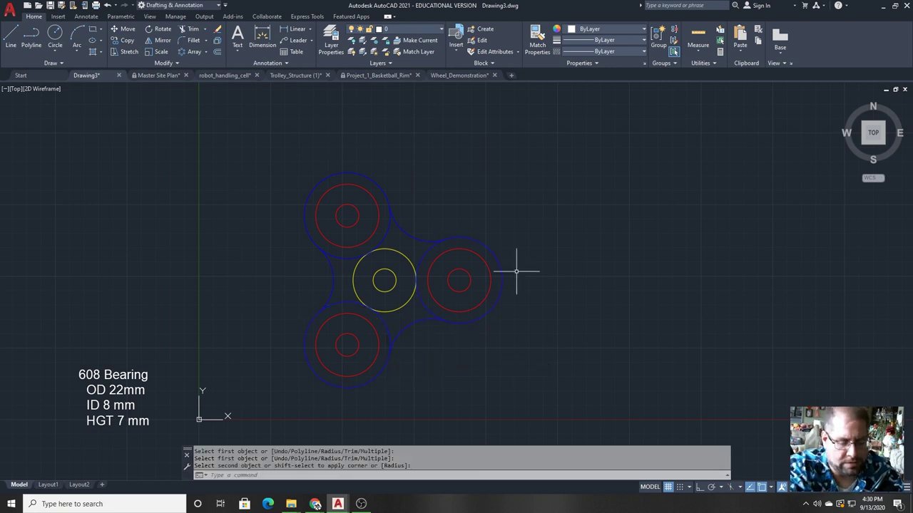
key("Escape")
key("Escape")
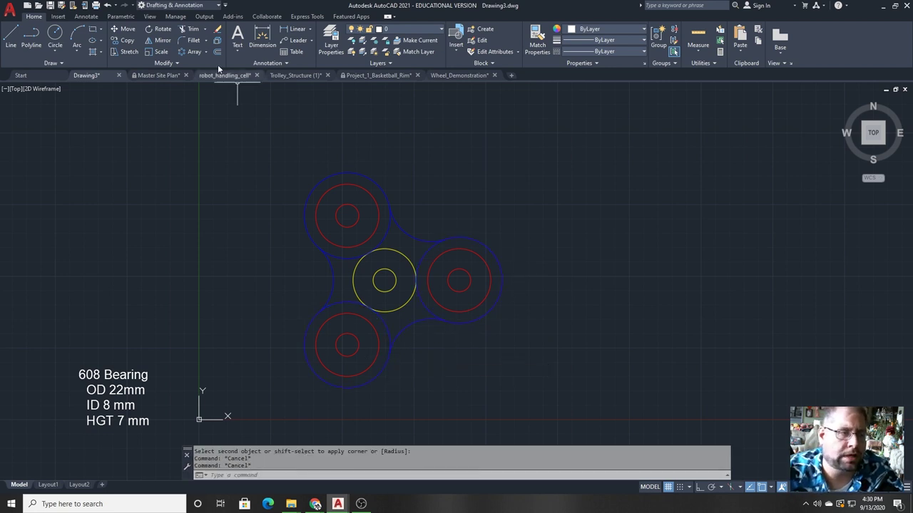
Step: Trim away the inner portions of the three blue outline circles, leaving only the spinner's continuous outer profile
left_click(192, 32)
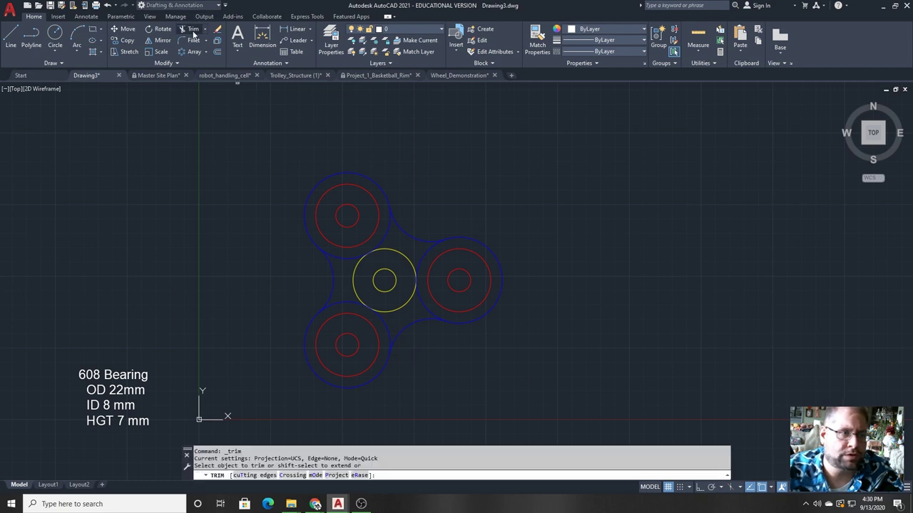
left_click(301, 184)
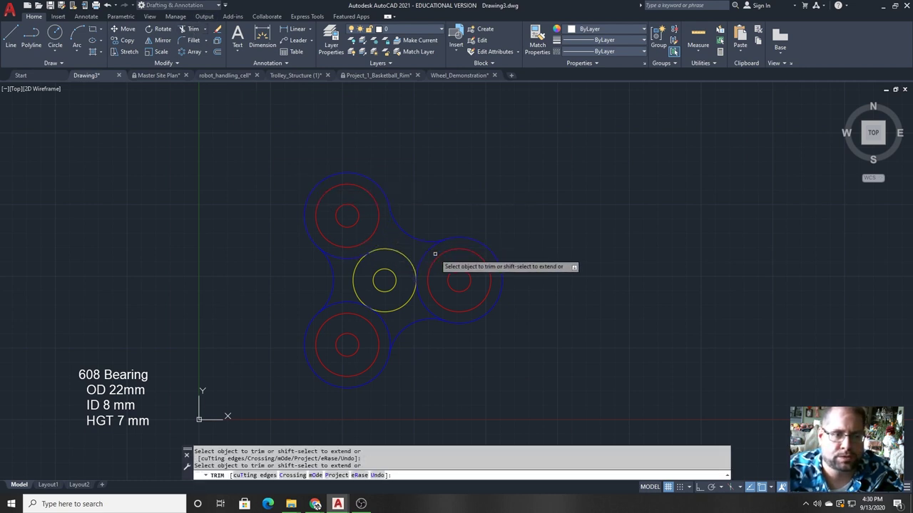
mouse_move(432, 259)
left_mouse_down()
mouse_move(420, 254)
mouse_move(430, 295)
mouse_move(386, 328)
left_mouse_up()
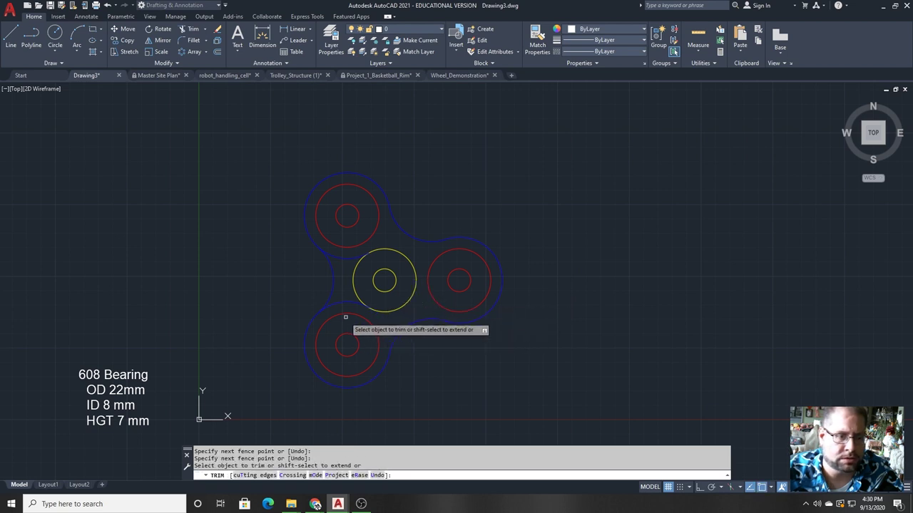
left_click_drag(342, 308, 342, 251)
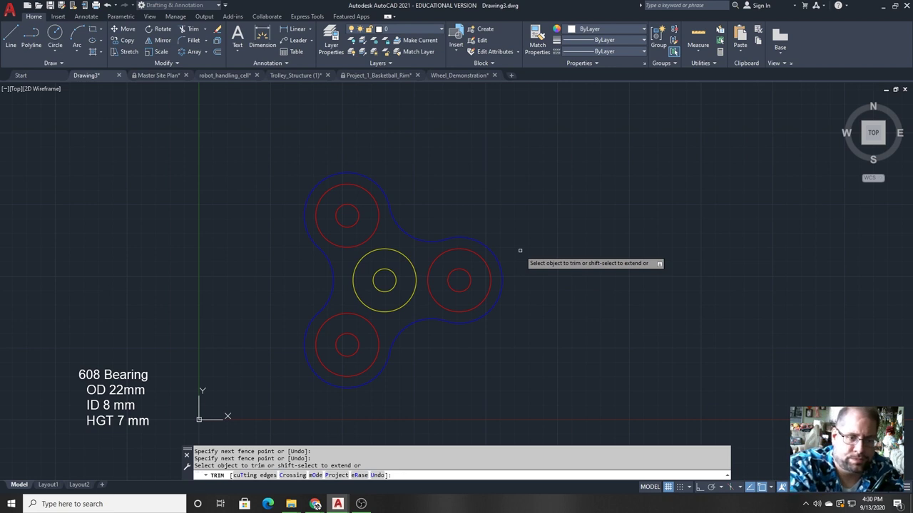
key("Escape")
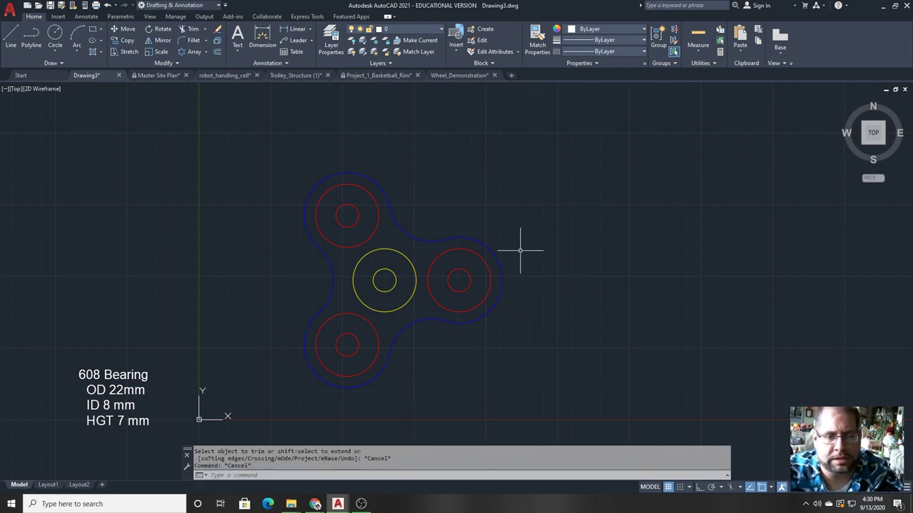
Step: Join the six blue arcs of the spinner's outer profile into a single polyline
left_click(453, 242)
left_click(439, 217)
left_click(437, 214)
left_click(409, 234)
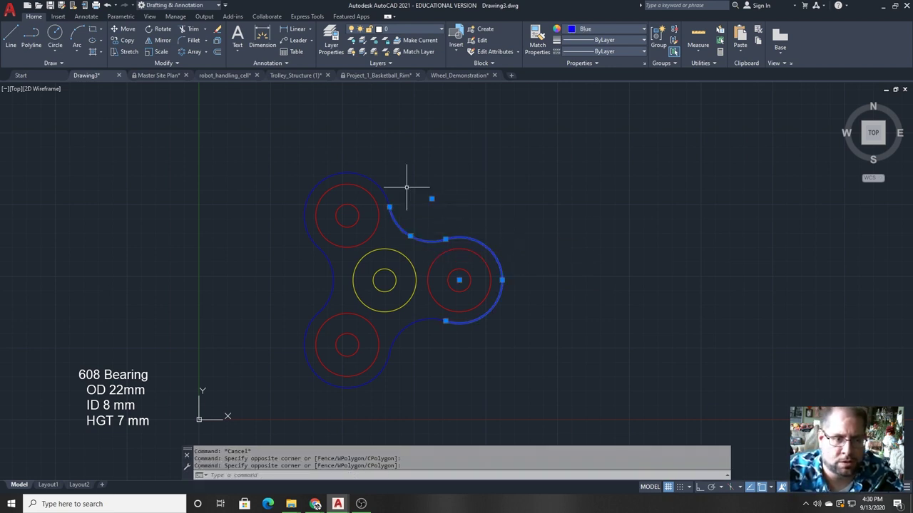
left_click(389, 184)
left_click(360, 201)
left_click(331, 264)
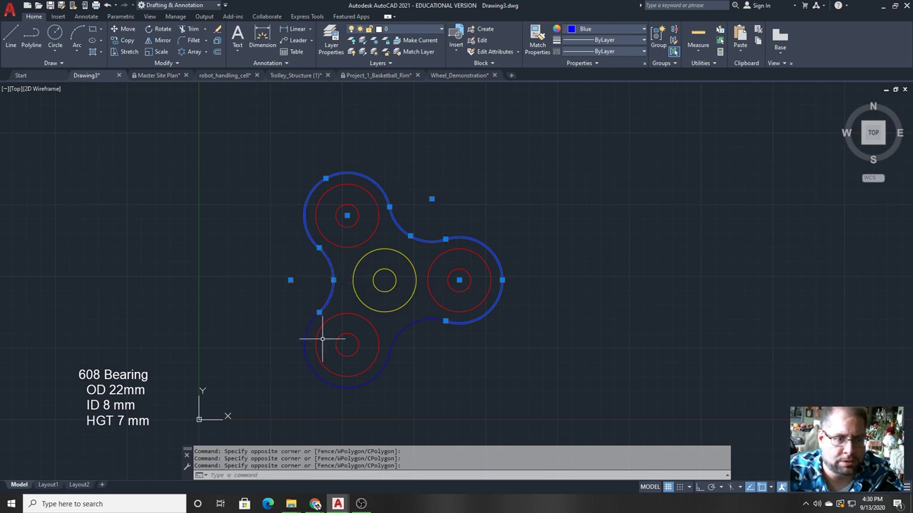
left_click(307, 350)
left_click(442, 356)
left_click(436, 318)
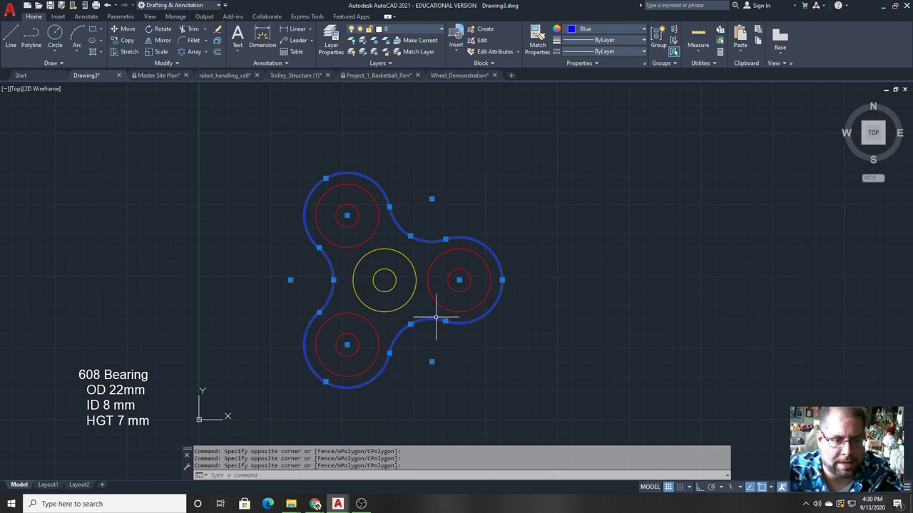
right_click(431, 321)
type("j")
key("Return")
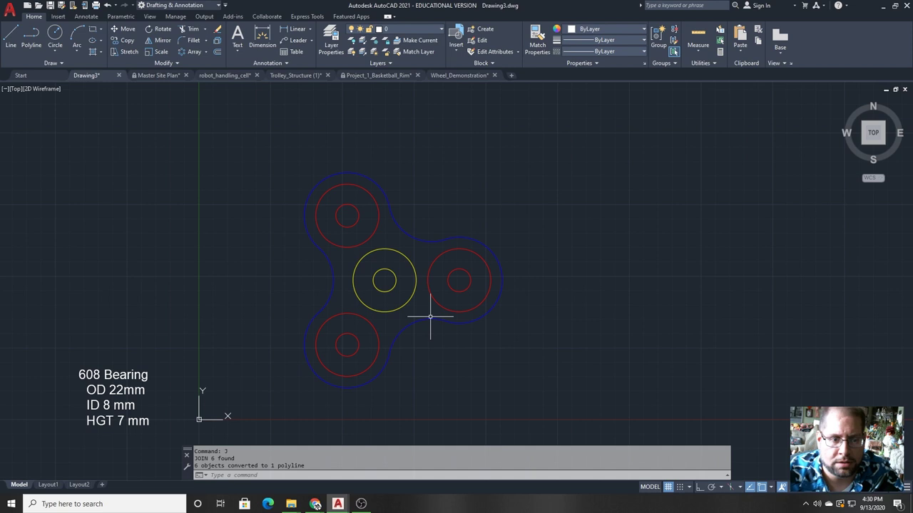
left_click(432, 241)
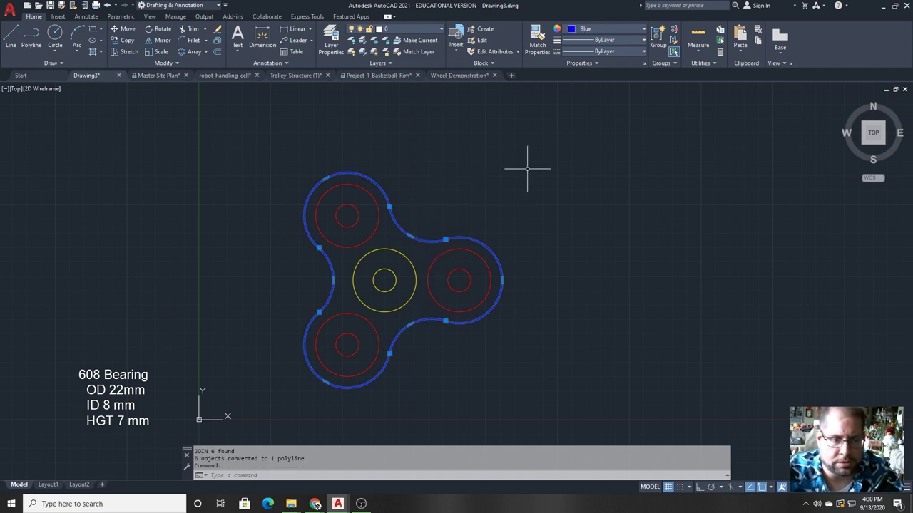
key("Escape")
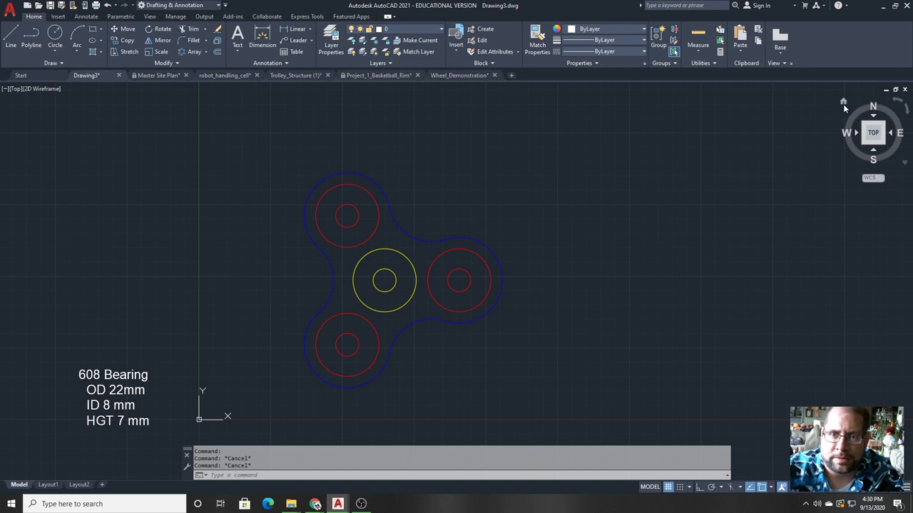
Step: Presspull the ring areas of the right lobe's bearing and the center bearing up 7 mm
left_click_drag(843, 106, 617, 265)
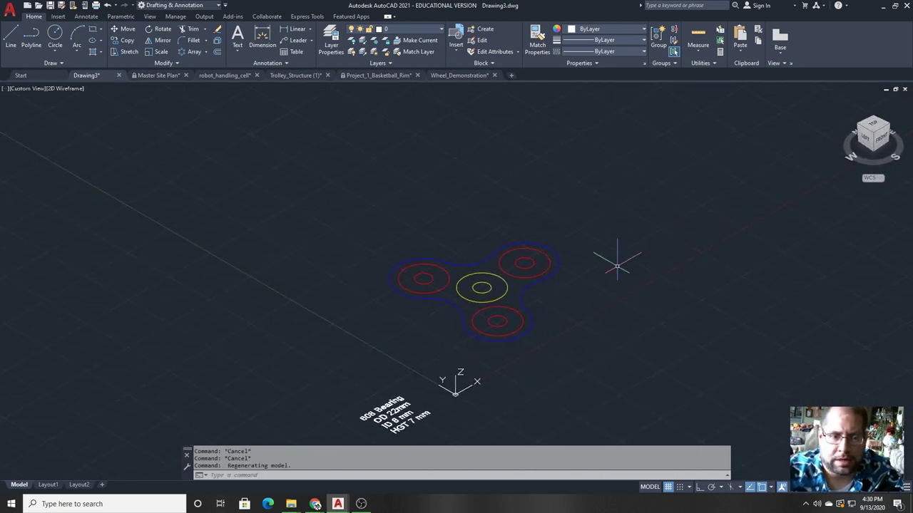
scroll(617, 265, "up", 2)
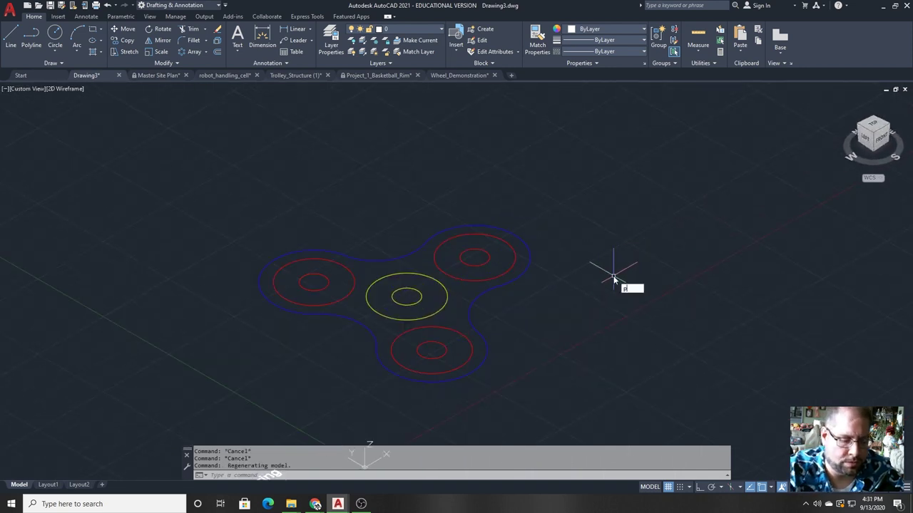
type("ress")
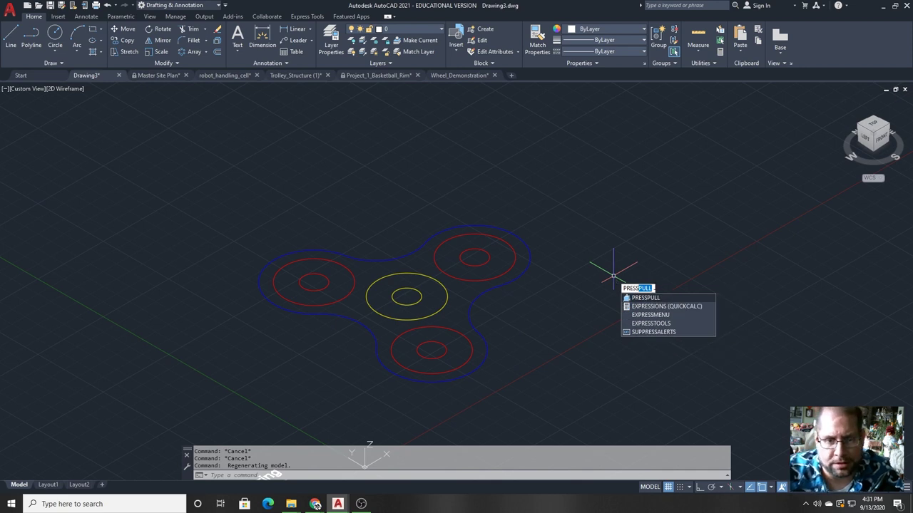
key("Return")
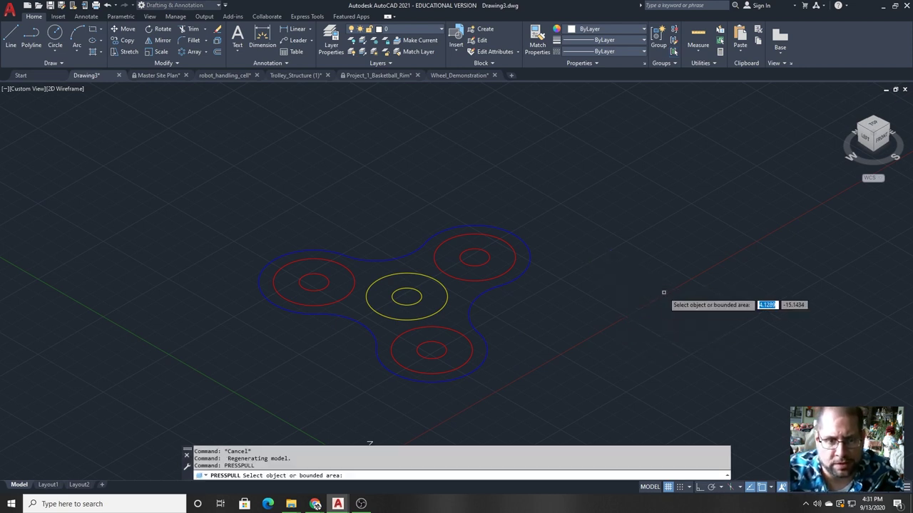
left_click(448, 269)
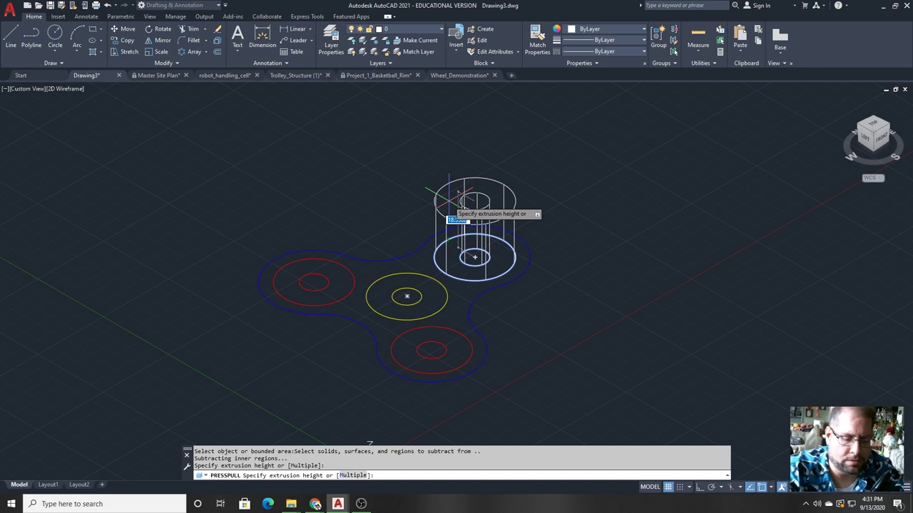
type("7")
key("Return")
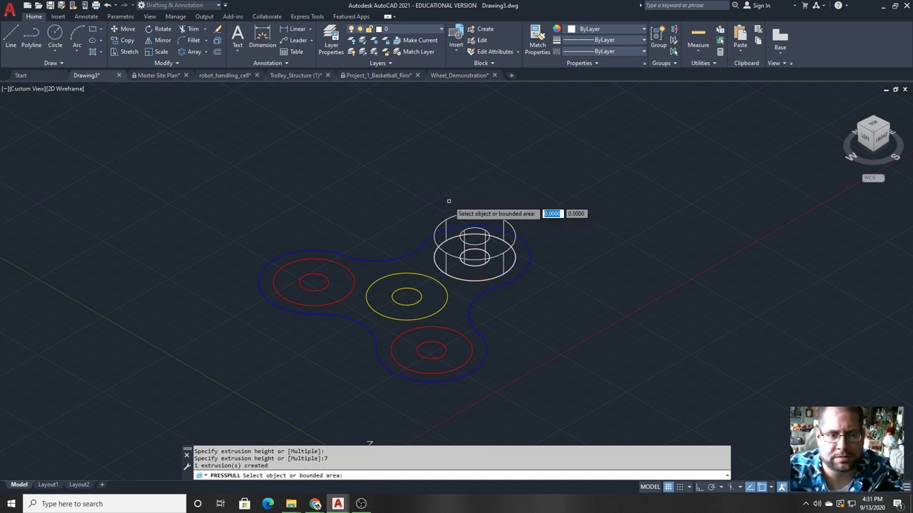
left_click(391, 298)
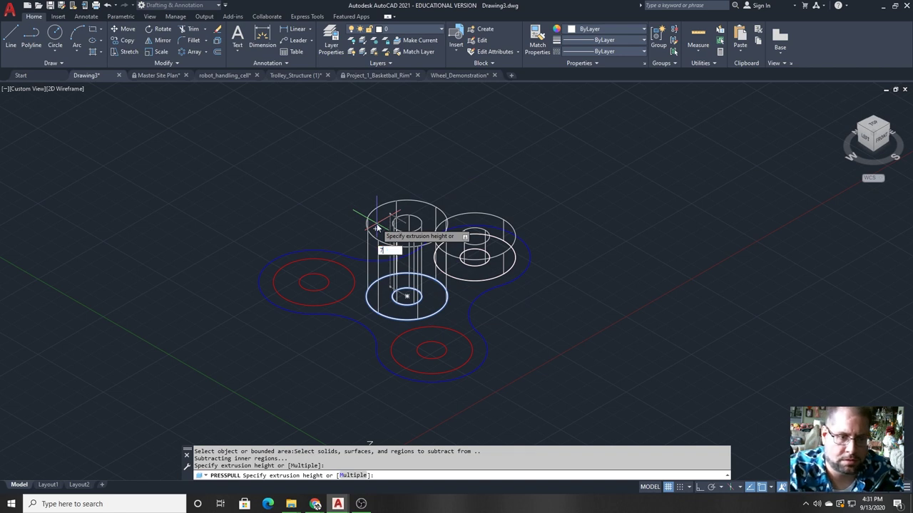
key("Return")
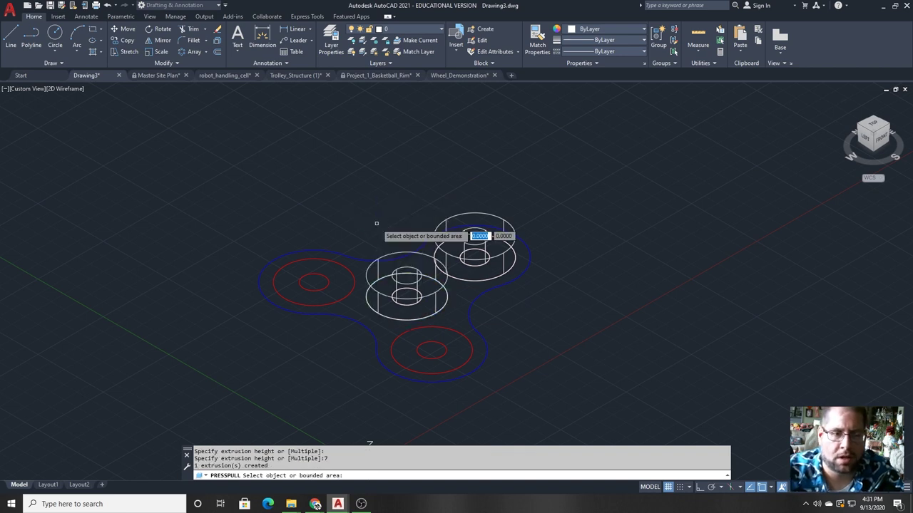
Step: Presspull the ring areas of the two remaining outer bearings up 7 mm
left_click(341, 291)
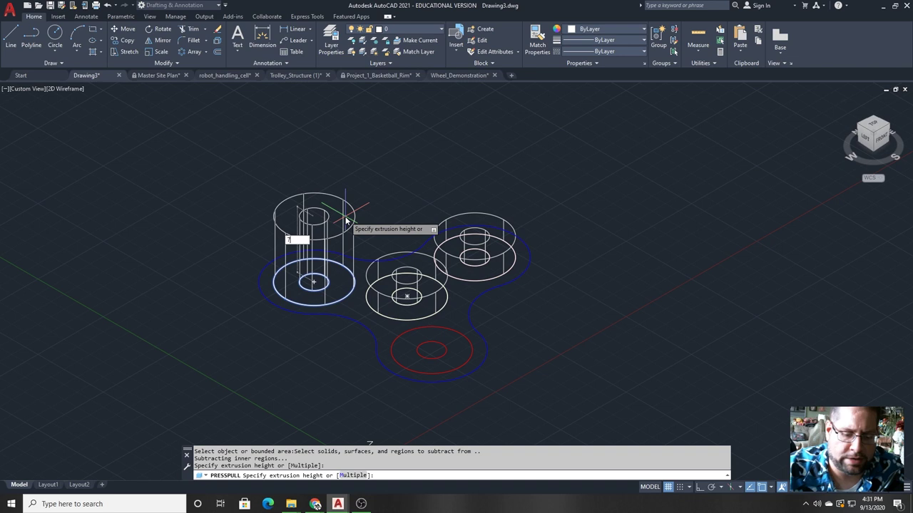
type("7")
key("Return")
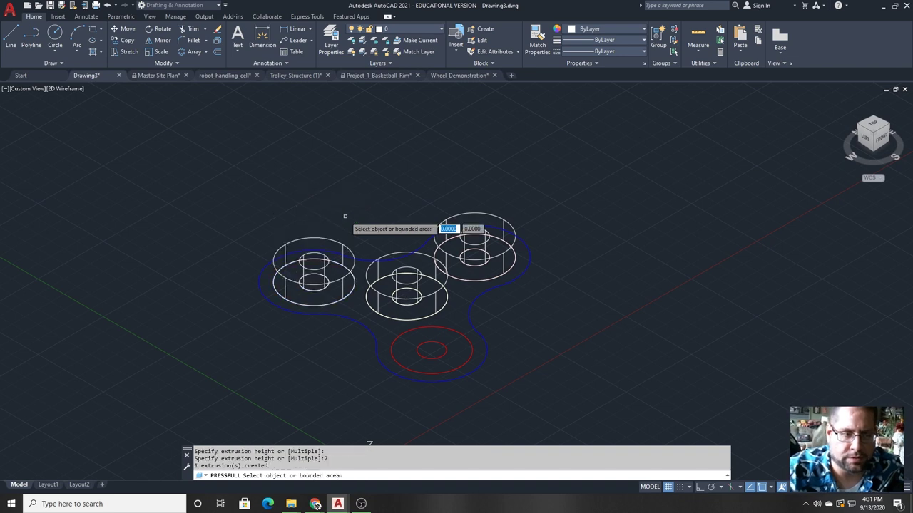
left_click(447, 343)
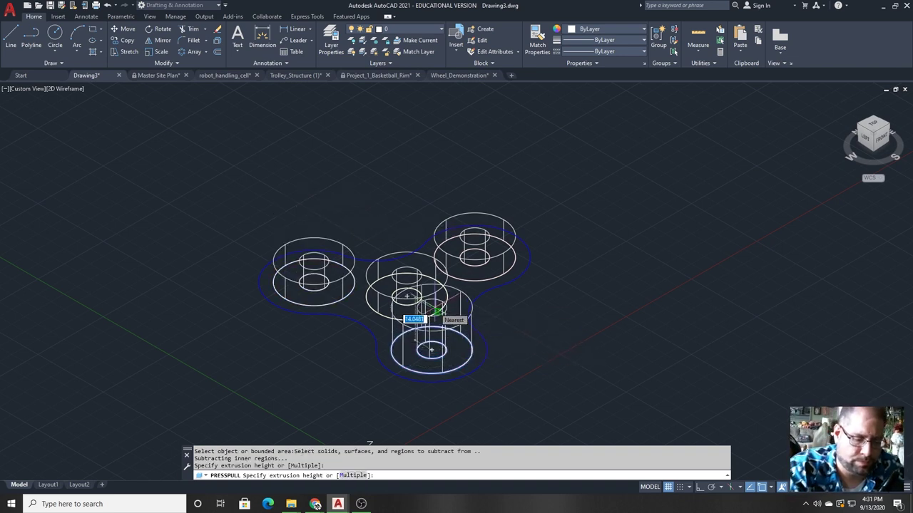
type("7")
key("Return")
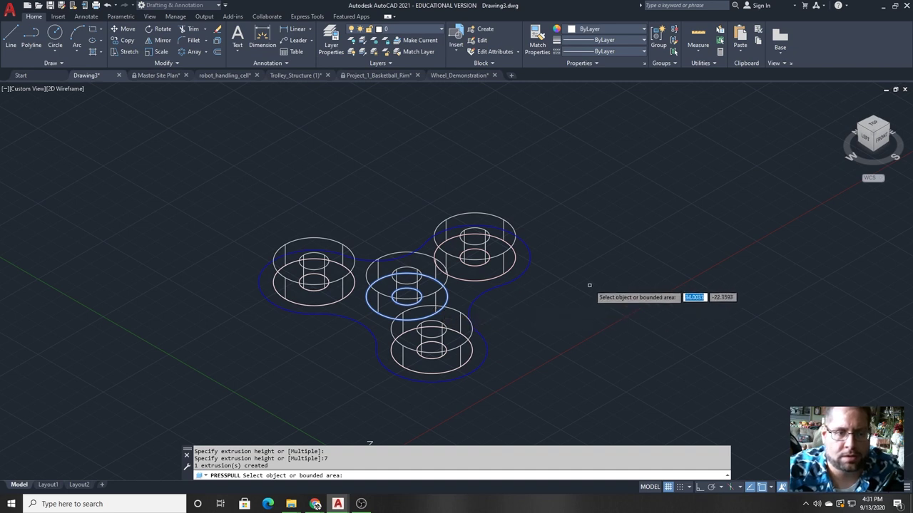
key("Escape")
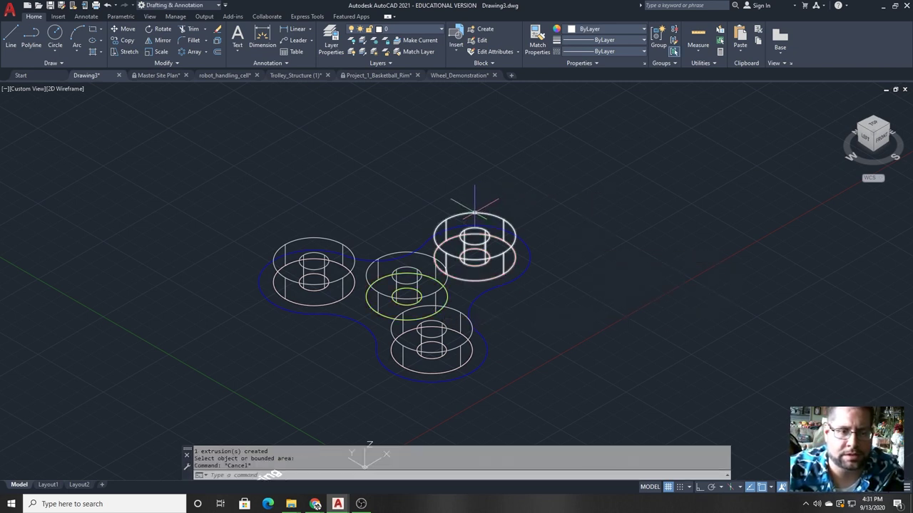
Step: Color all four extruded bearing solids red, including the center one
left_click(475, 212)
left_click(379, 255)
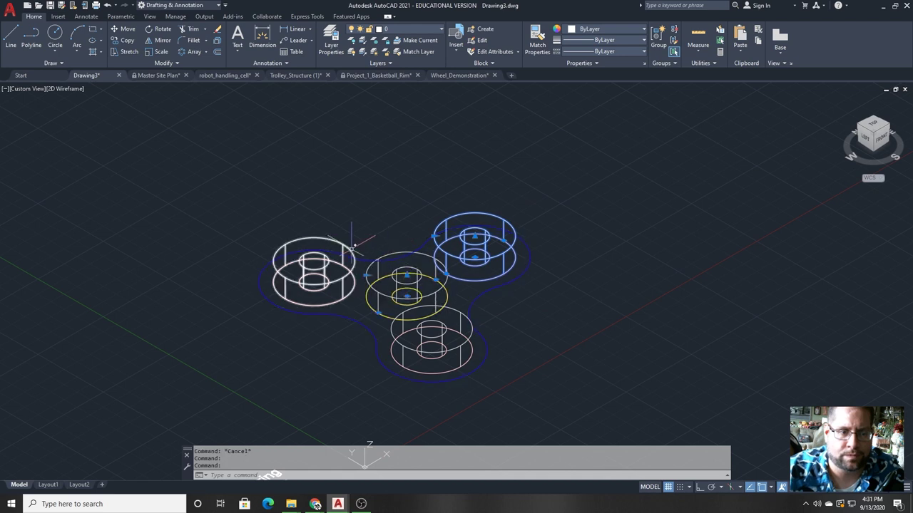
left_click(350, 247)
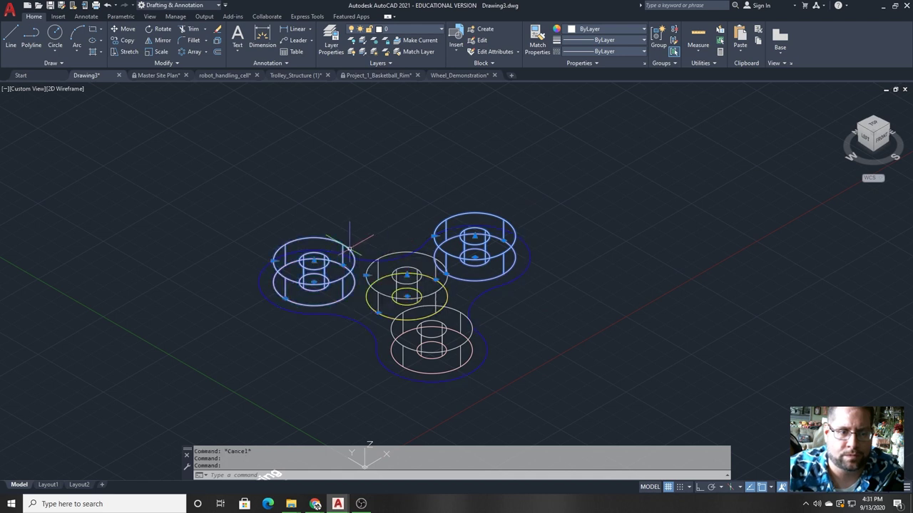
left_click(450, 311)
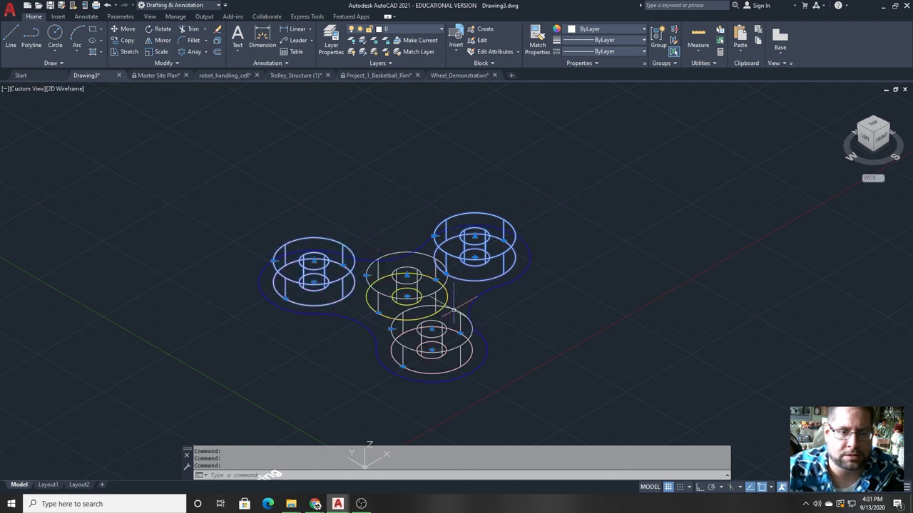
left_click(606, 34)
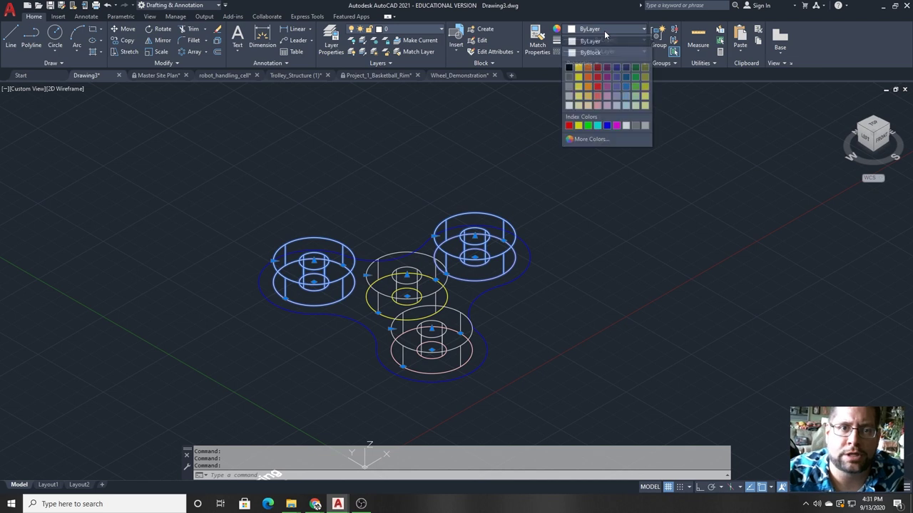
left_click(568, 126)
key("Escape")
key("Escape")
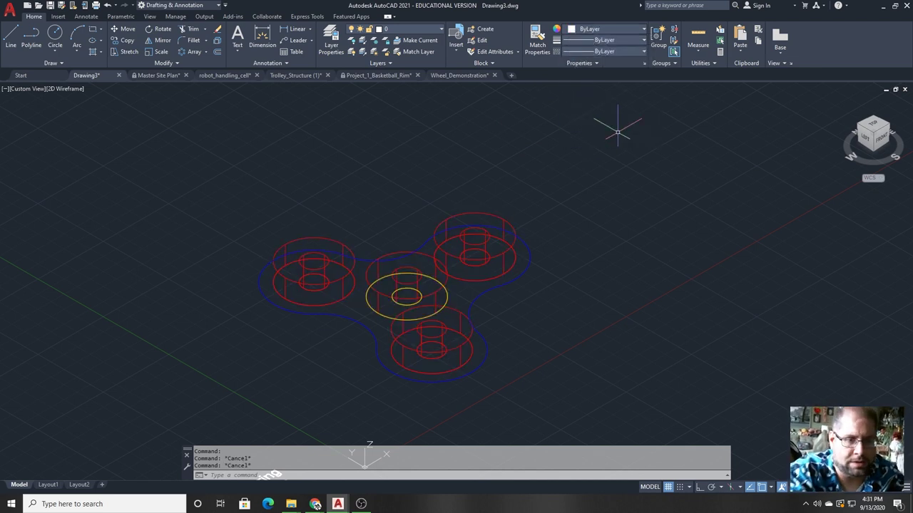
Step: Change the color of the extruded center bearing solid to yellow
left_click(424, 249)
left_click(425, 262)
left_click(426, 260)
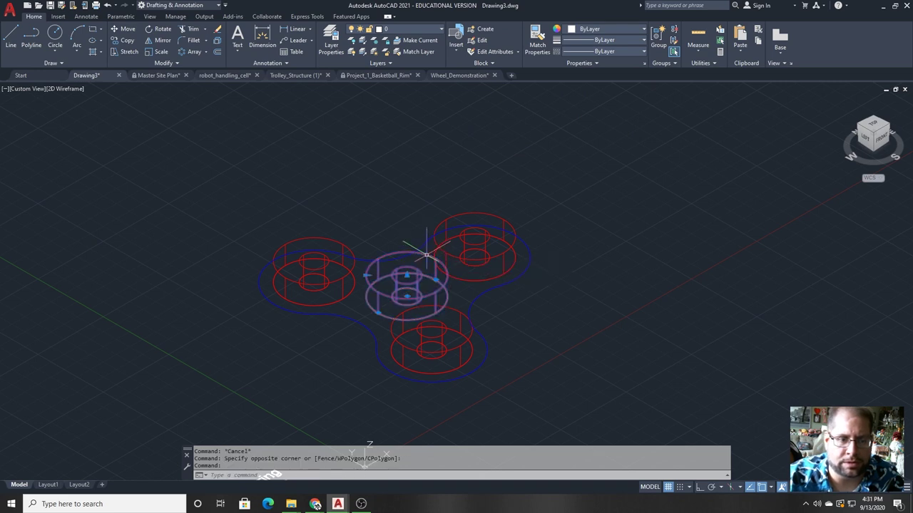
left_click(587, 28)
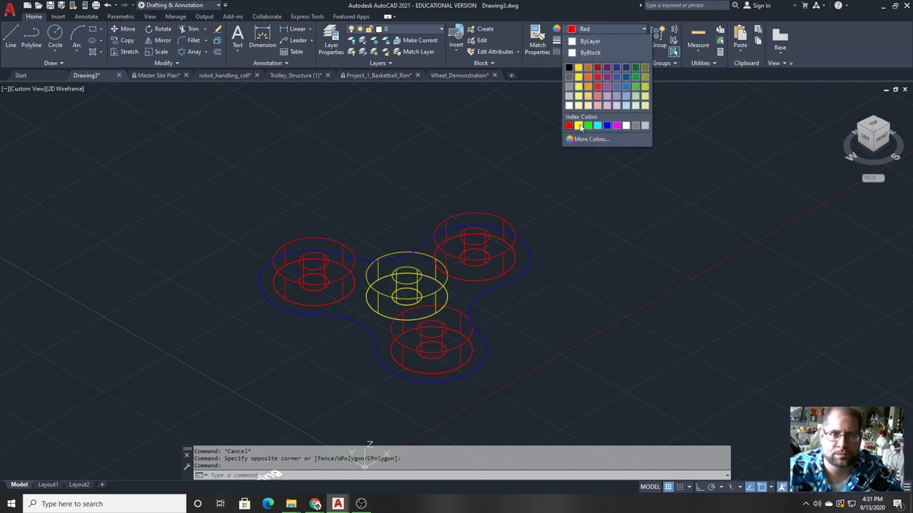
left_click(579, 125)
key("Escape")
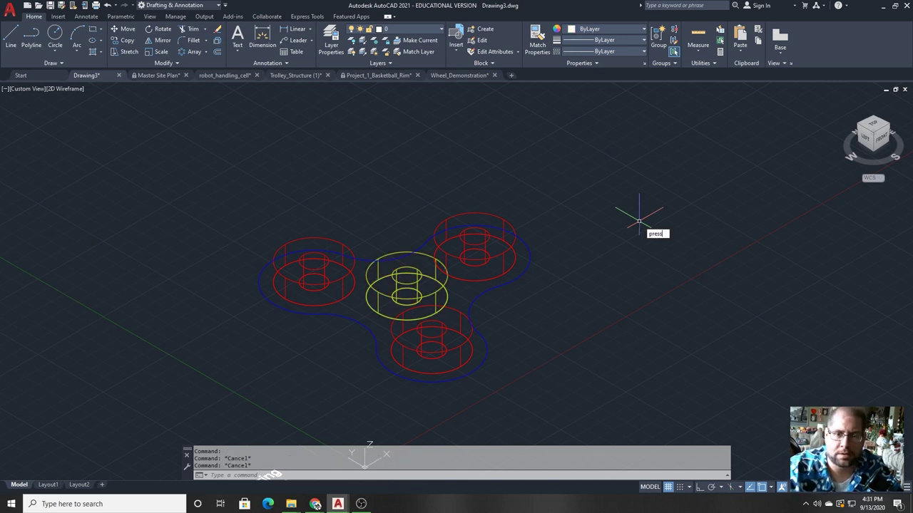
Step: Presspull the spinner body area between the blue outer profile and the bearings up 7 mm
type("press")
key("Return")
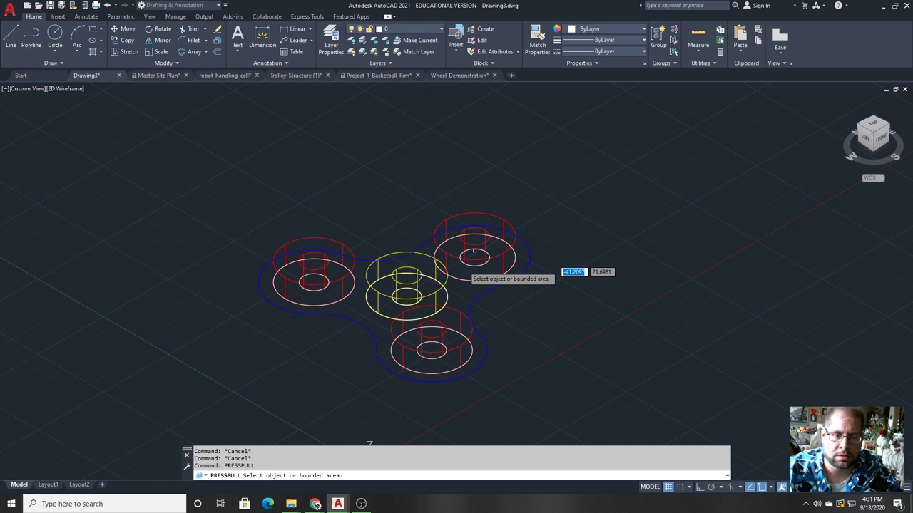
left_click(457, 295)
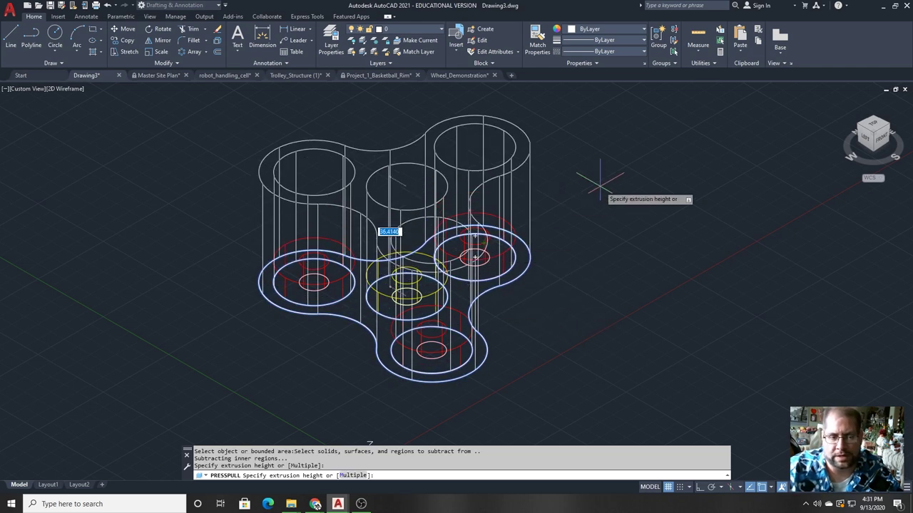
key("Return")
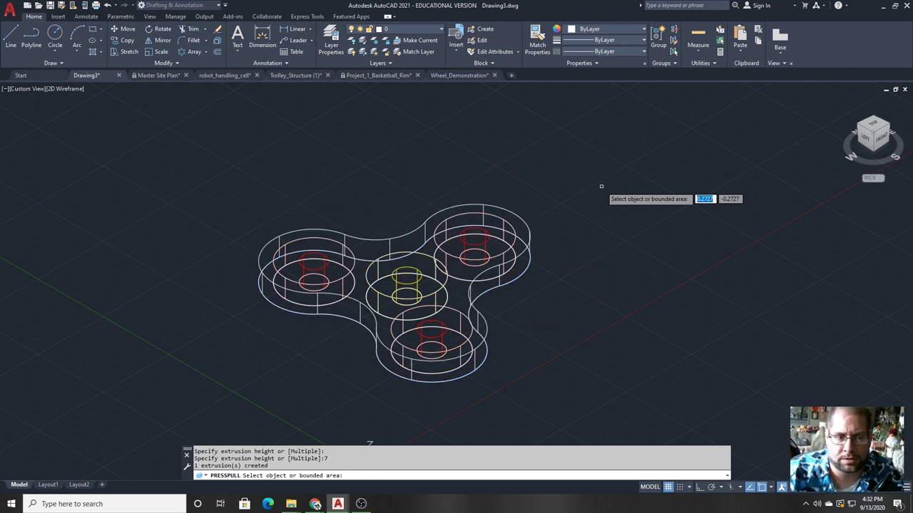
Step: Change the color of the extruded three-lobed body solid to blue
key("Escape")
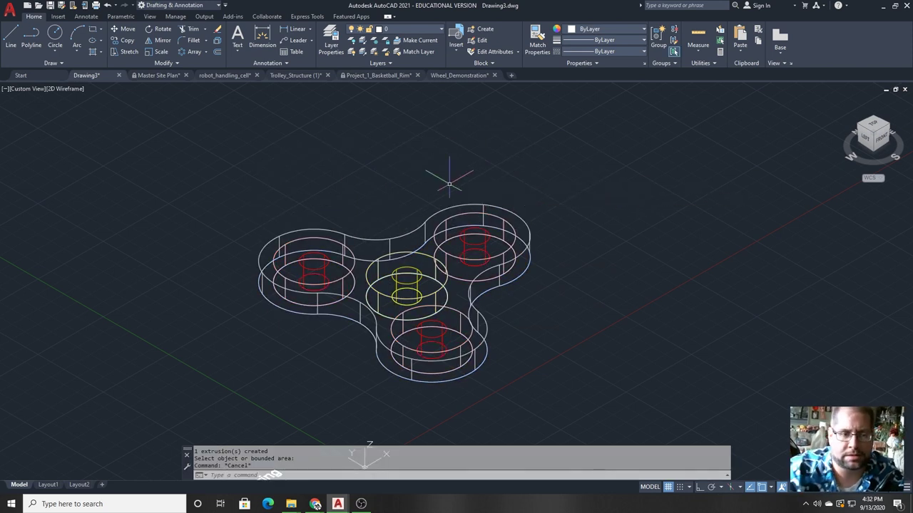
left_click(397, 235)
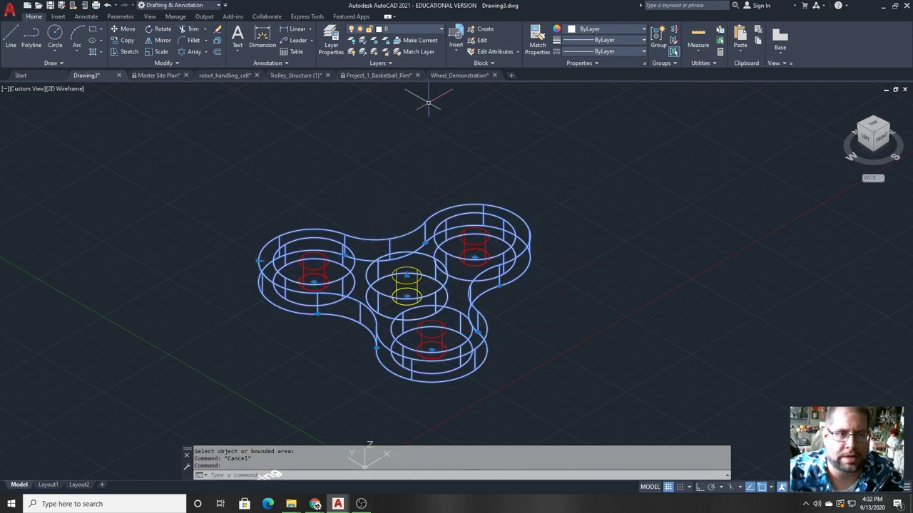
left_click(576, 30)
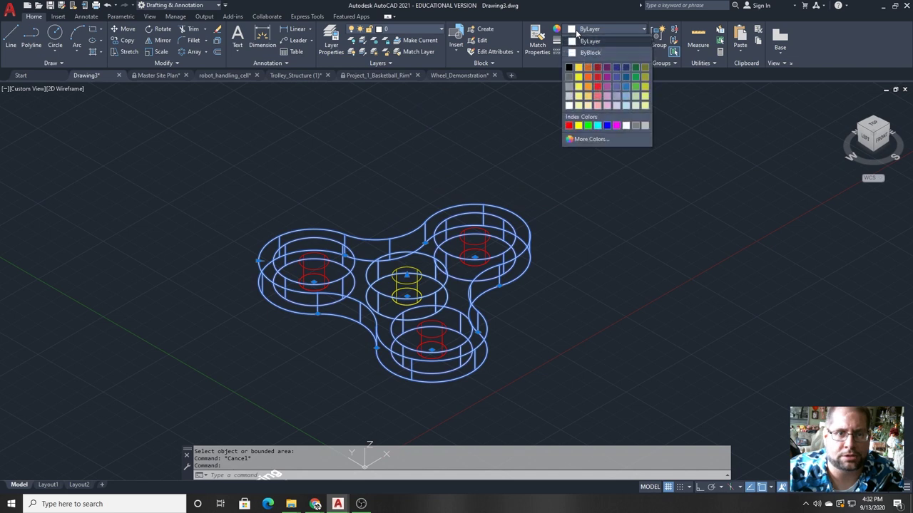
left_click(606, 125)
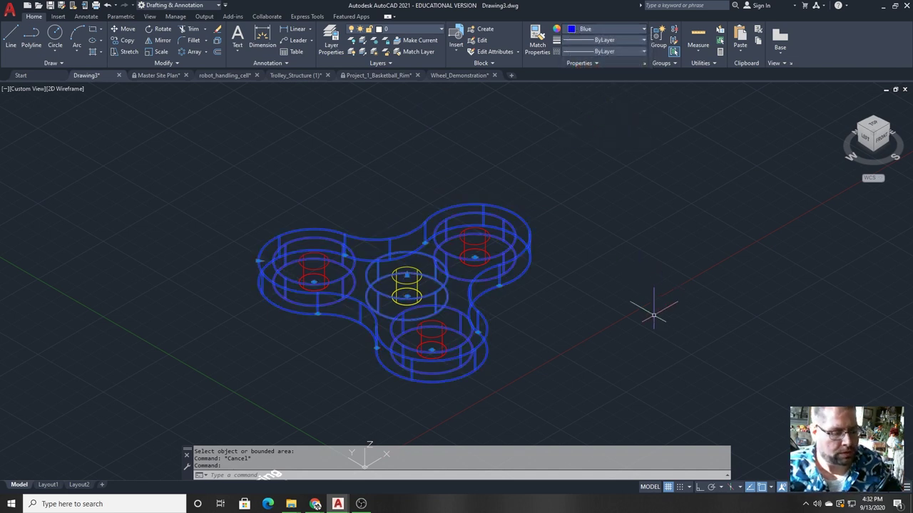
key("Escape")
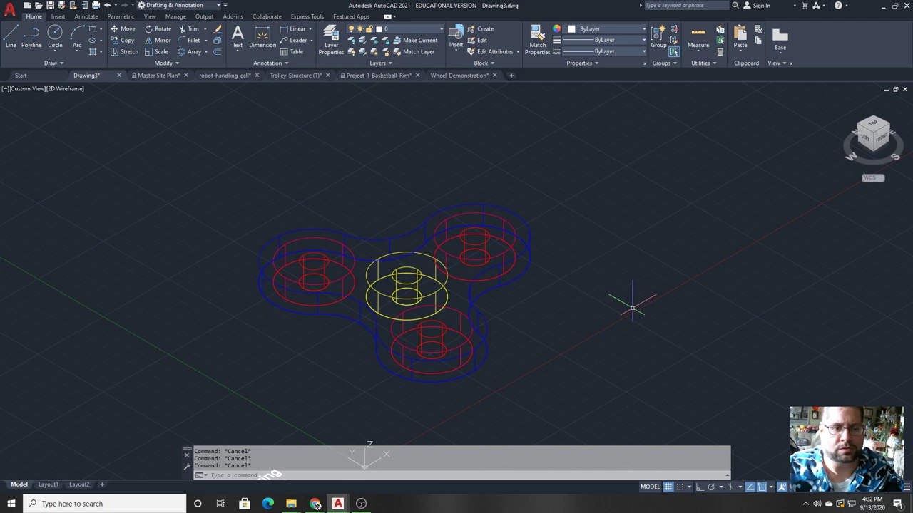
Step: Move the blue body and all four bearing solids together along the red axis, clear of the flat 2D profile
left_click(454, 213)
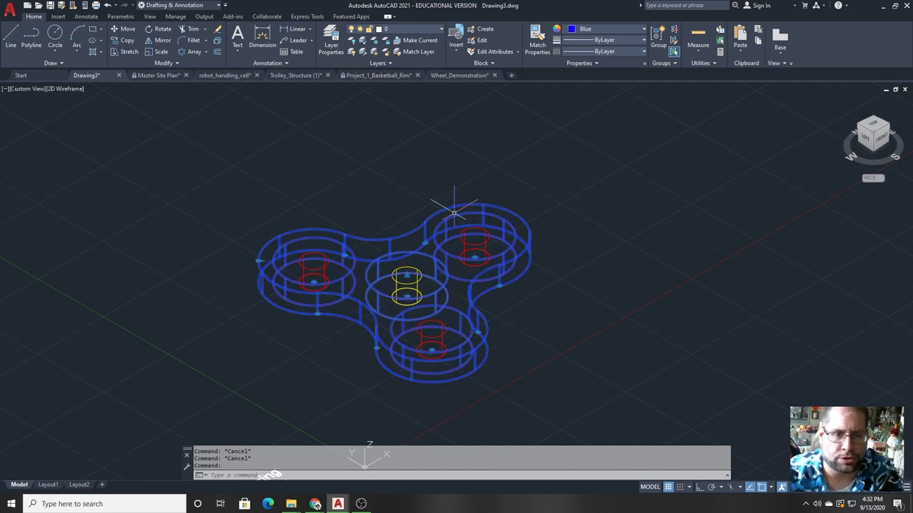
left_click(472, 244)
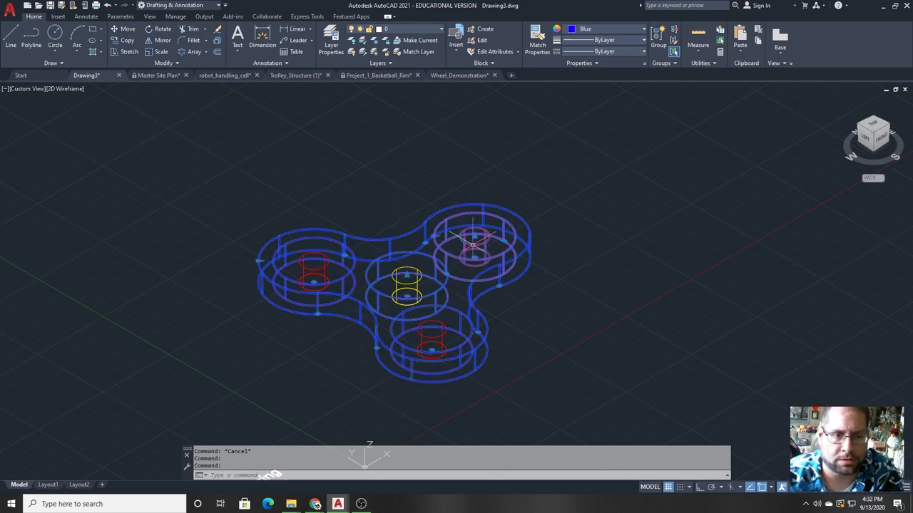
left_click(410, 255)
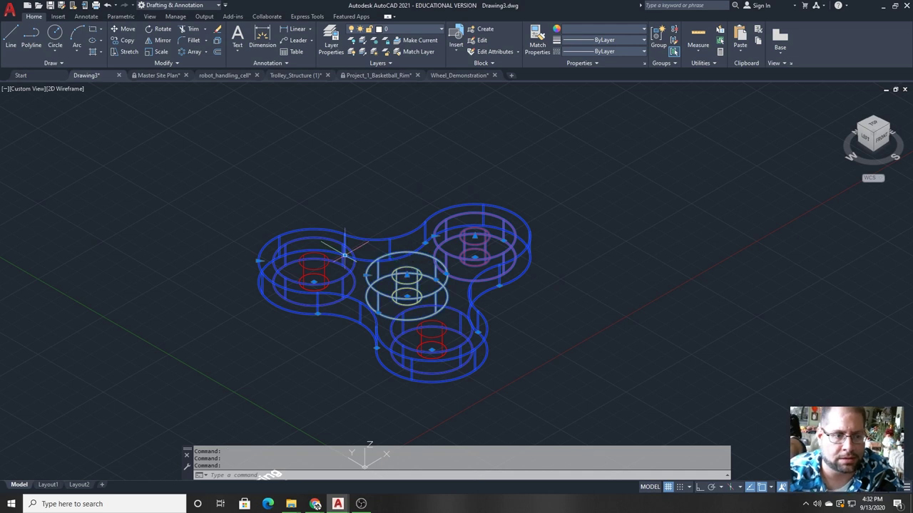
left_click(324, 265)
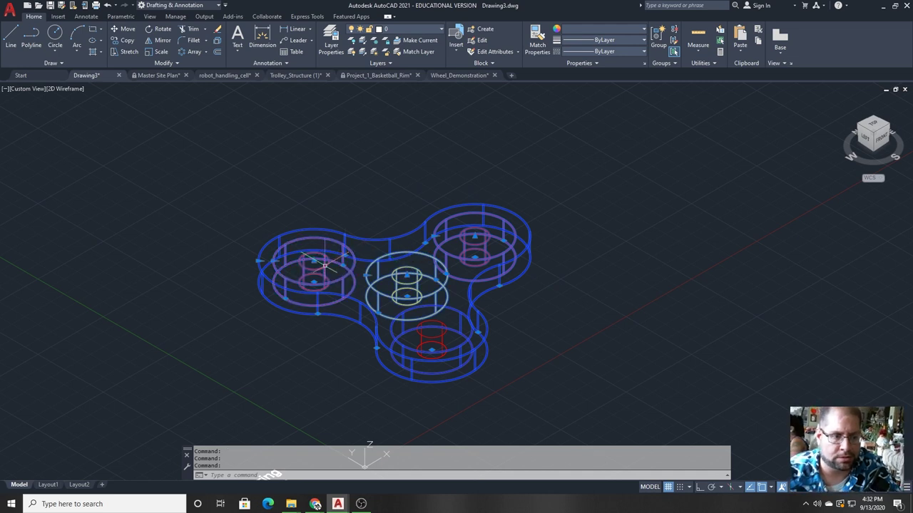
left_click(419, 334)
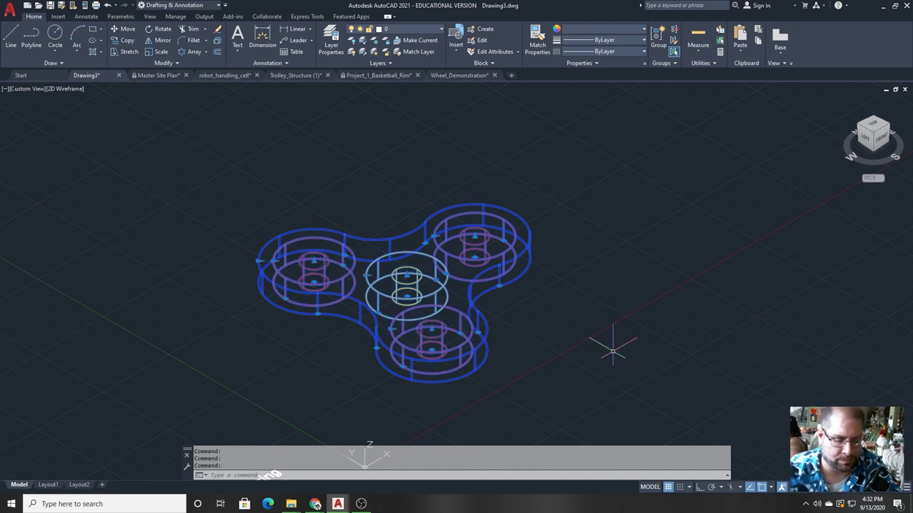
type("m")
key("Return")
left_click(571, 357)
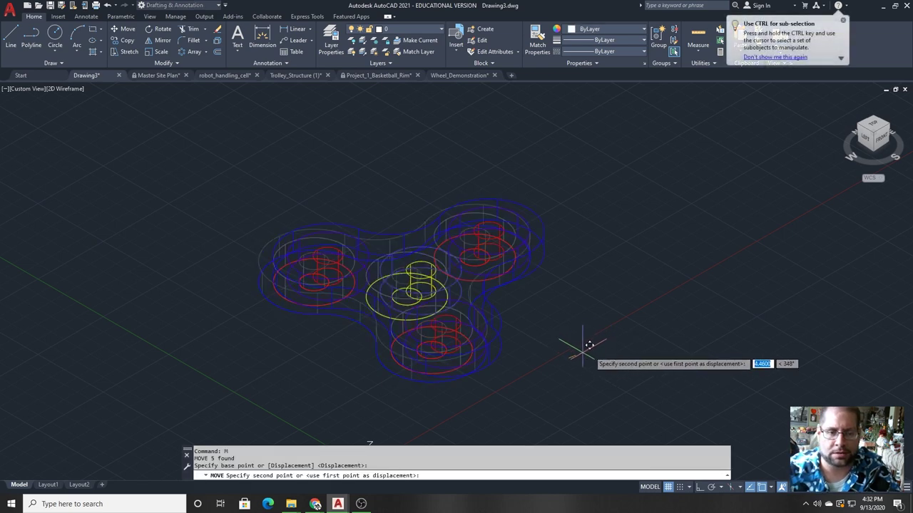
left_click(832, 257)
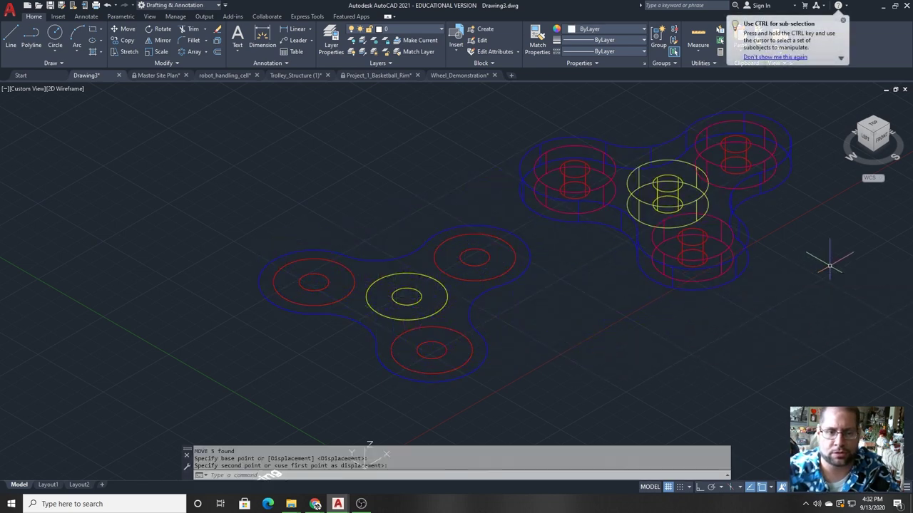
mouse_move(805, 357)
middle_mouse_down()
mouse_move(527, 416)
mouse_move(560, 371)
middle_mouse_up()
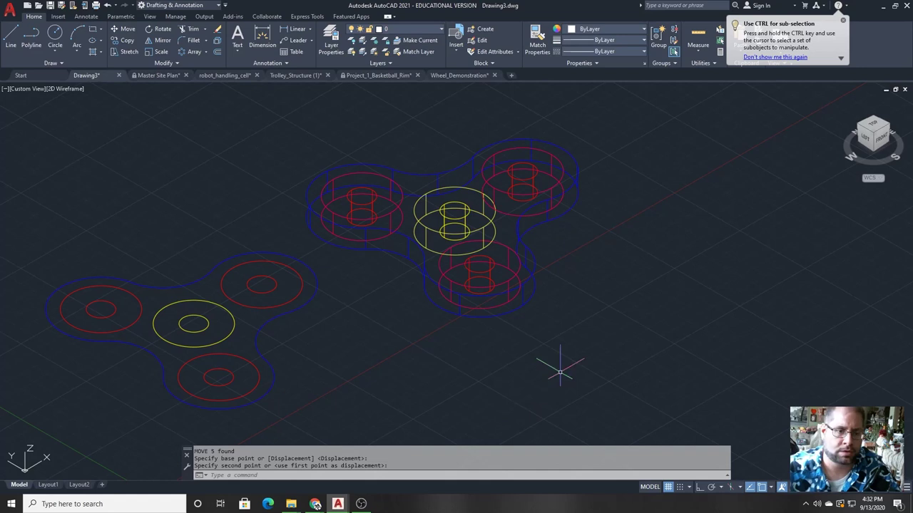
key("Escape")
key("Escape")
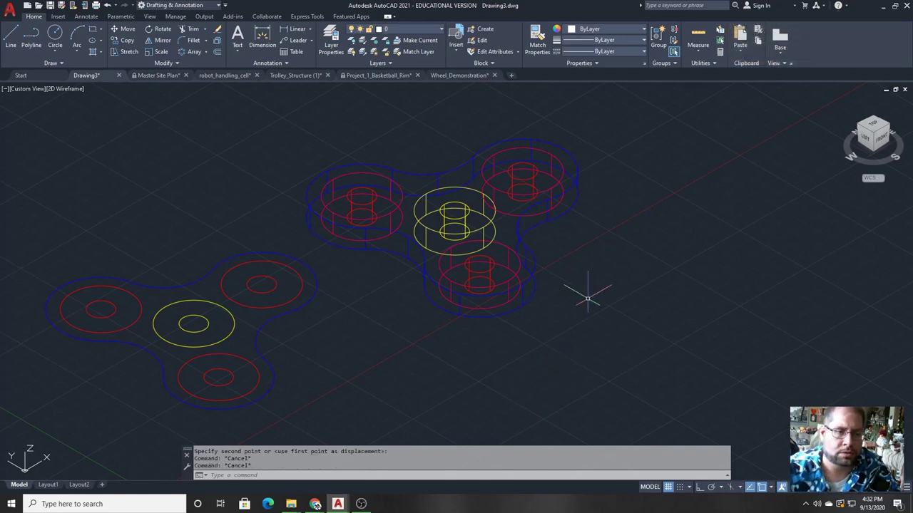
Step: Try the Shaded with edges visual style on the spinner, and set the viewport to the Shaded style
left_click(64, 90)
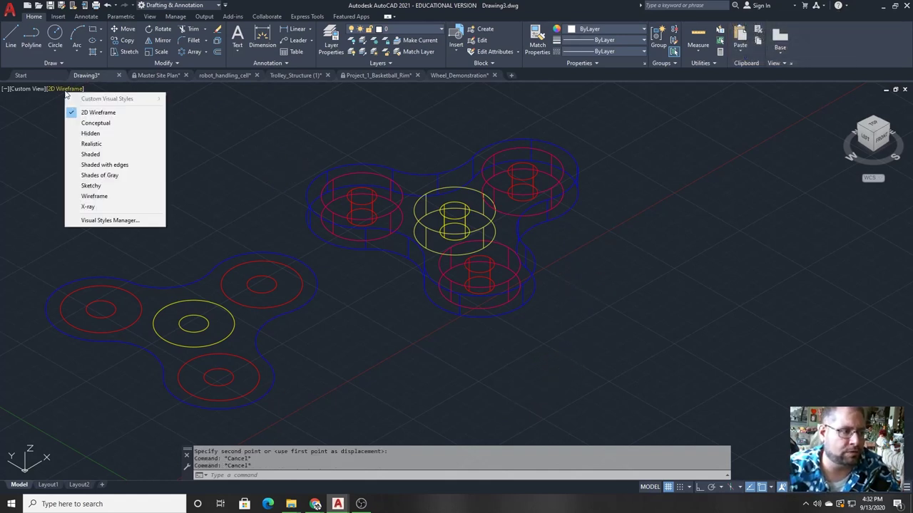
left_click(135, 166)
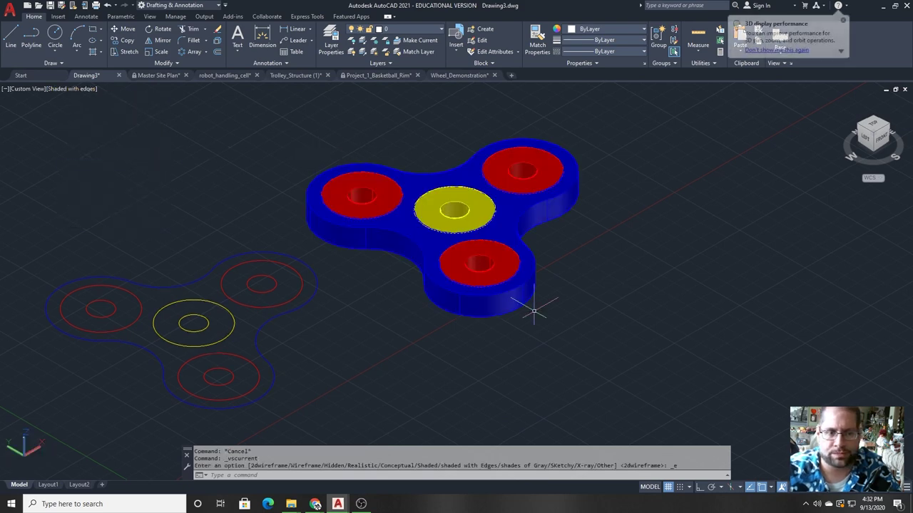
key("Escape")
key("Escape")
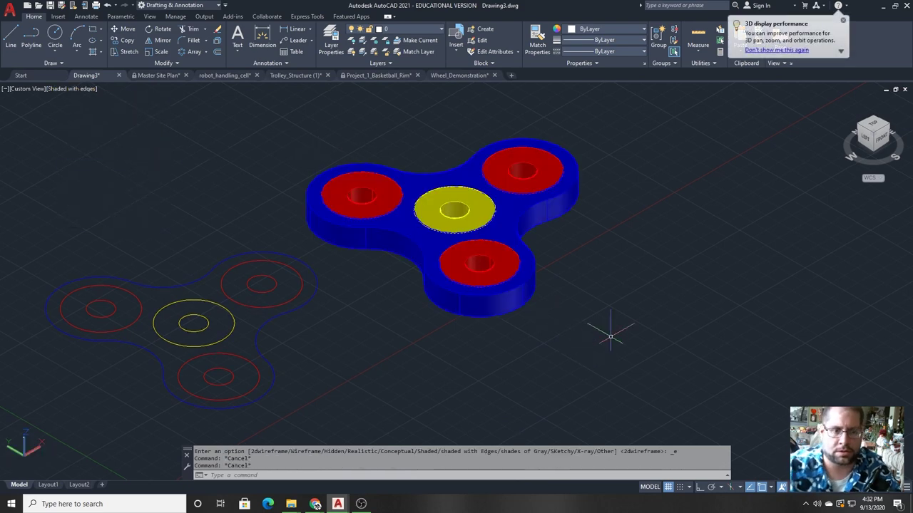
scroll(531, 221, "up", 5)
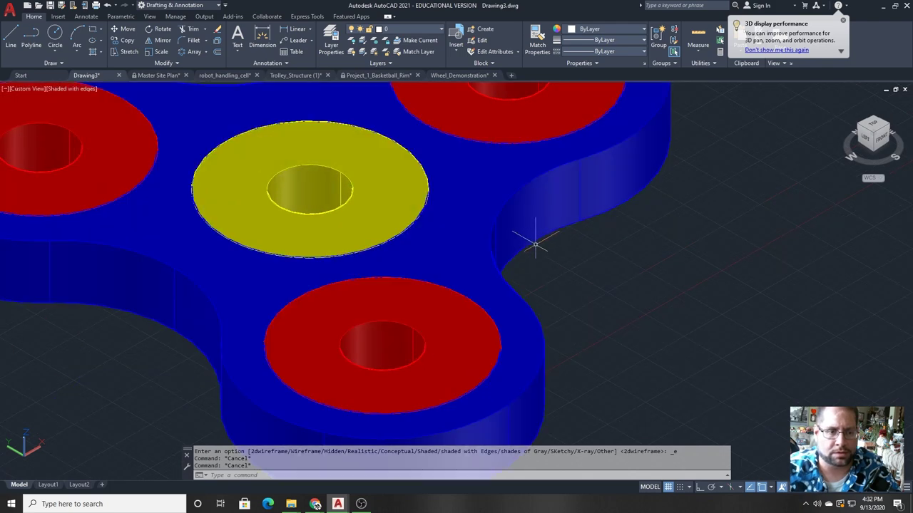
scroll(533, 243, "down", 2)
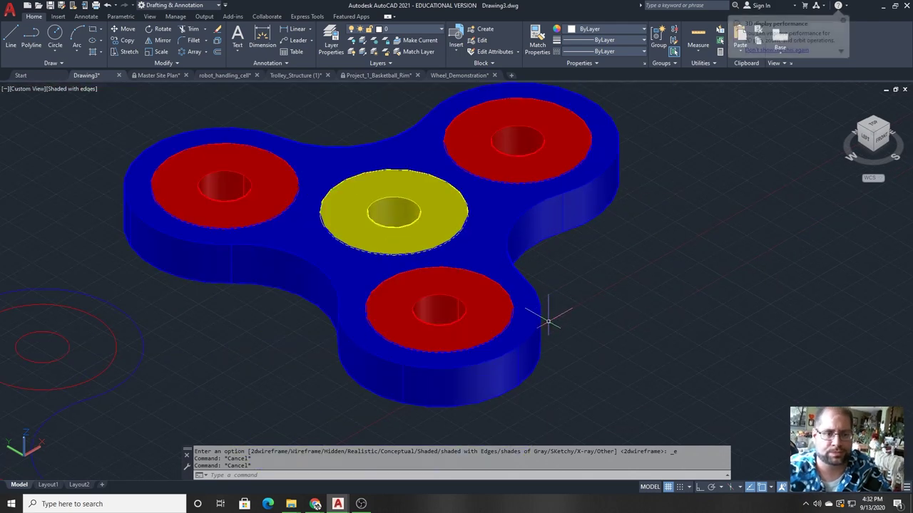
middle_click_drag(544, 316, 583, 323)
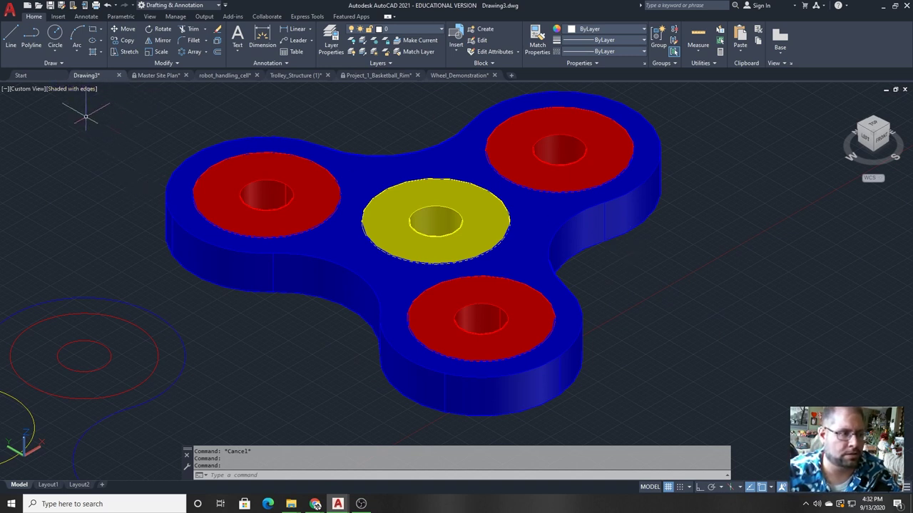
left_click(69, 89)
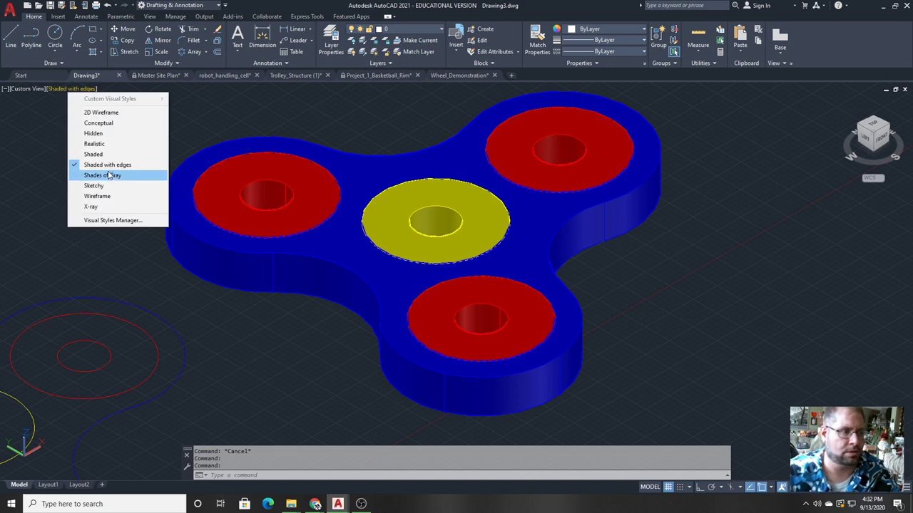
left_click(93, 154)
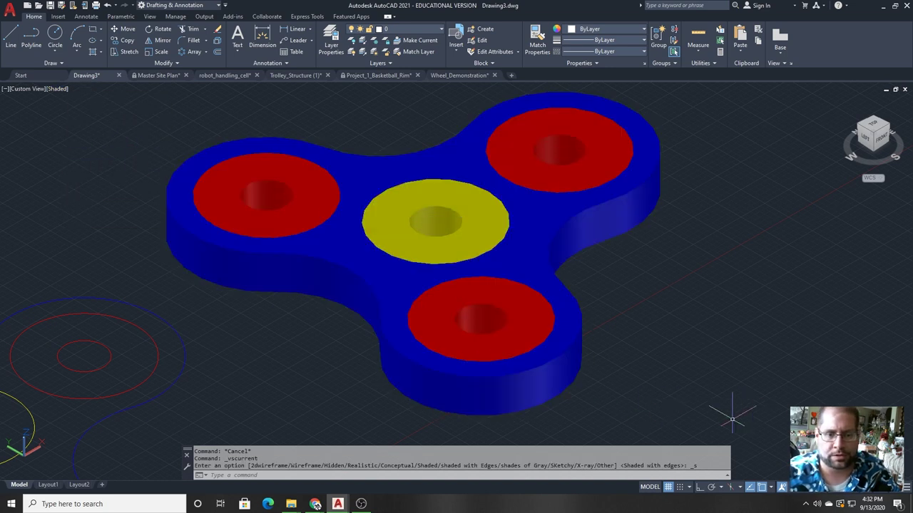
Step: Fillet the complete chain of upper outer edges of the blue body with FILLETEDGE at radius 2
type("fi")
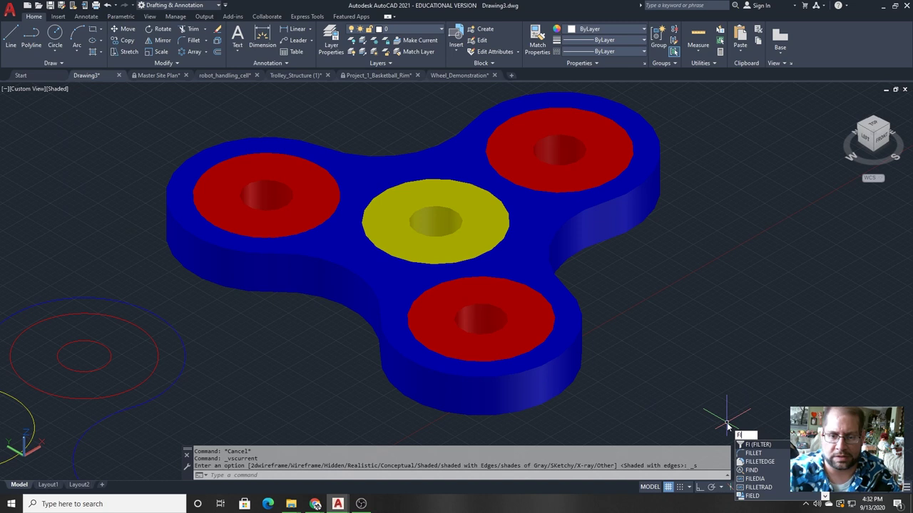
left_click(759, 461)
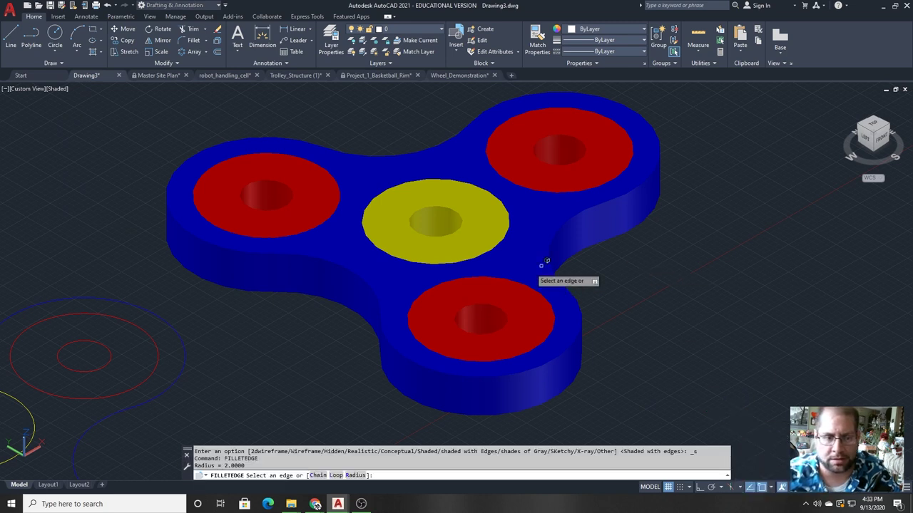
left_click(270, 249)
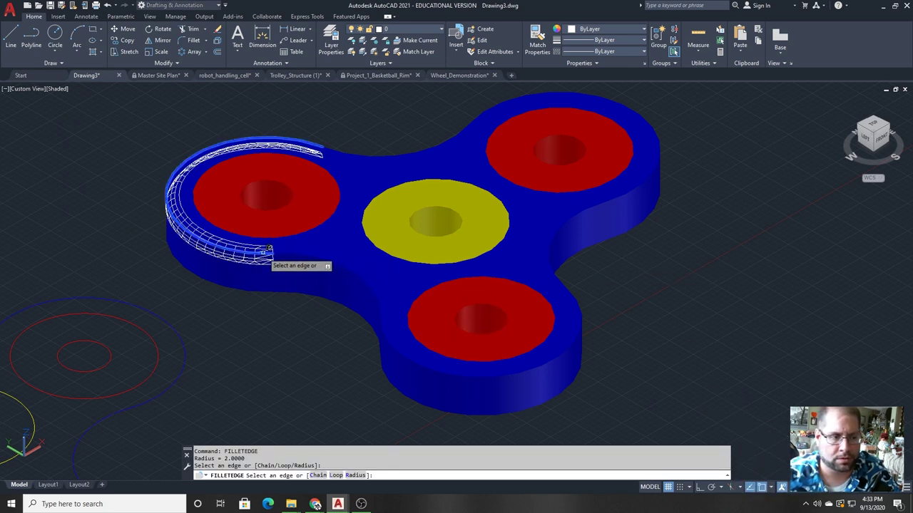
left_click(318, 475)
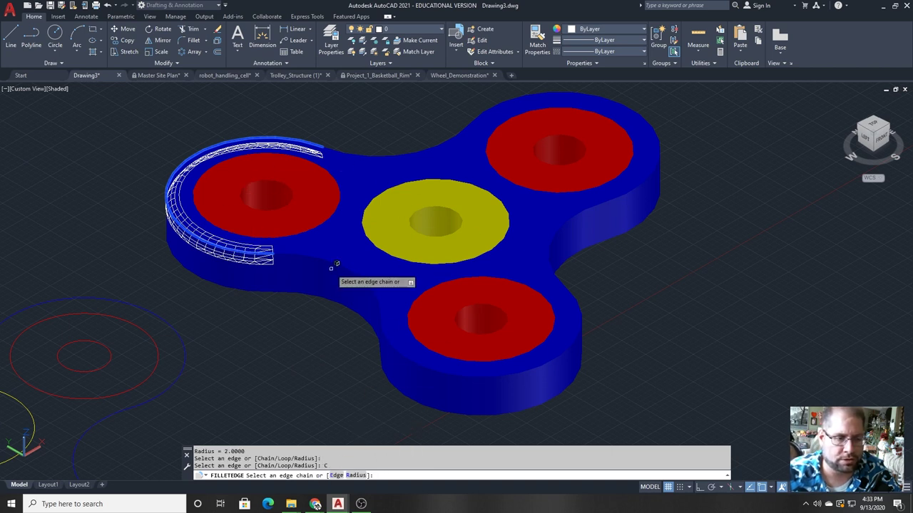
left_click(292, 253)
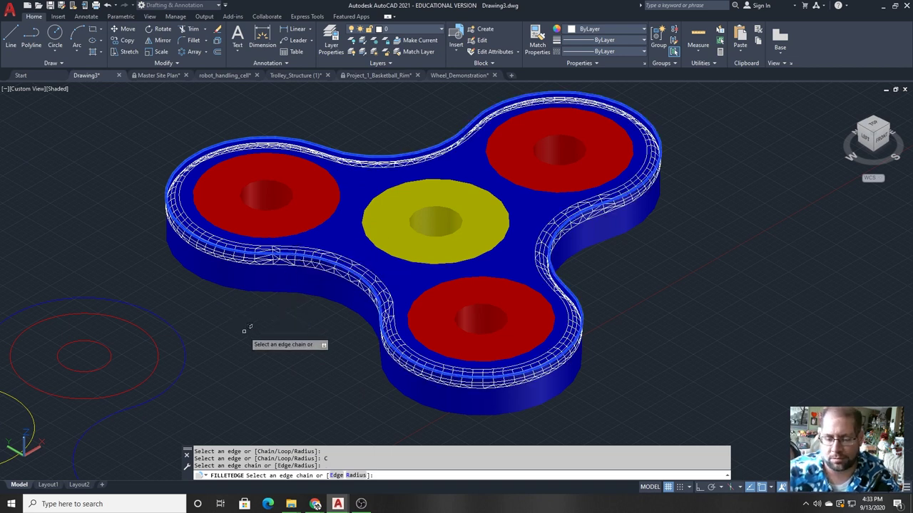
key("Return")
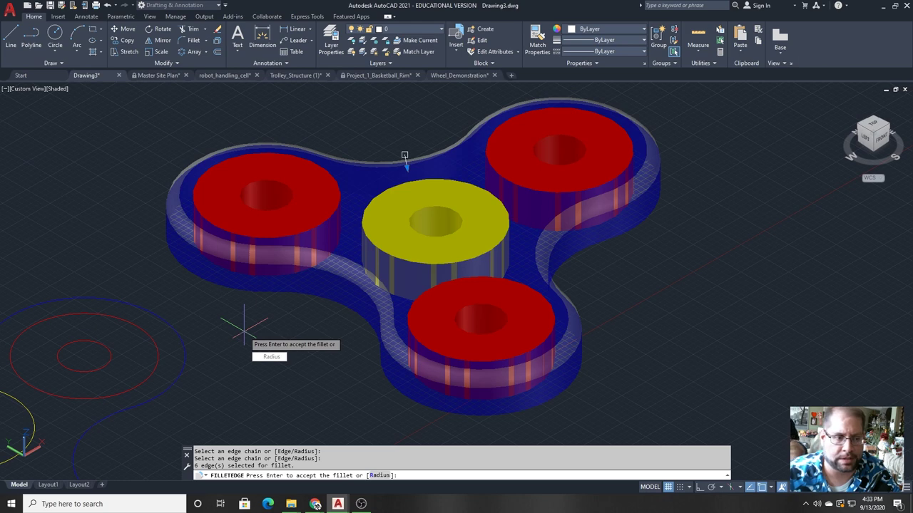
key("Return")
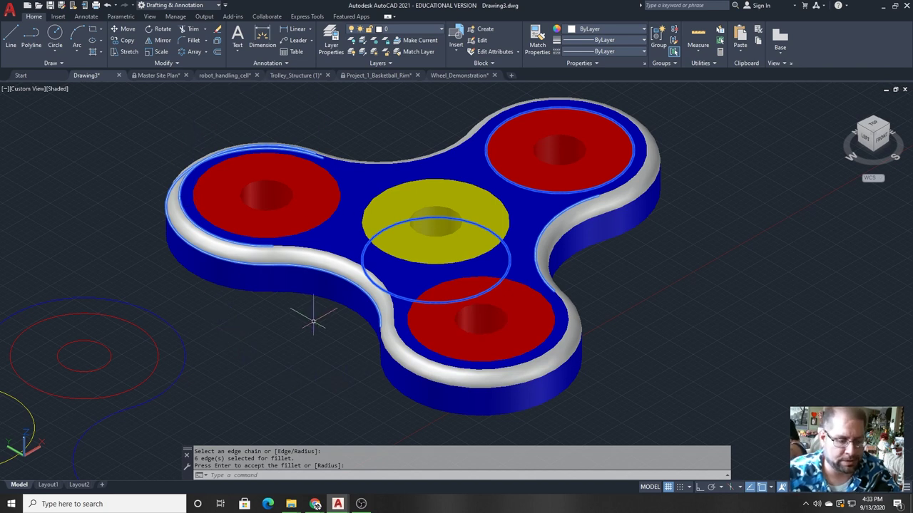
Step: Fillet the complete chain of lower outer edges of the blue body at radius 2
key("Return")
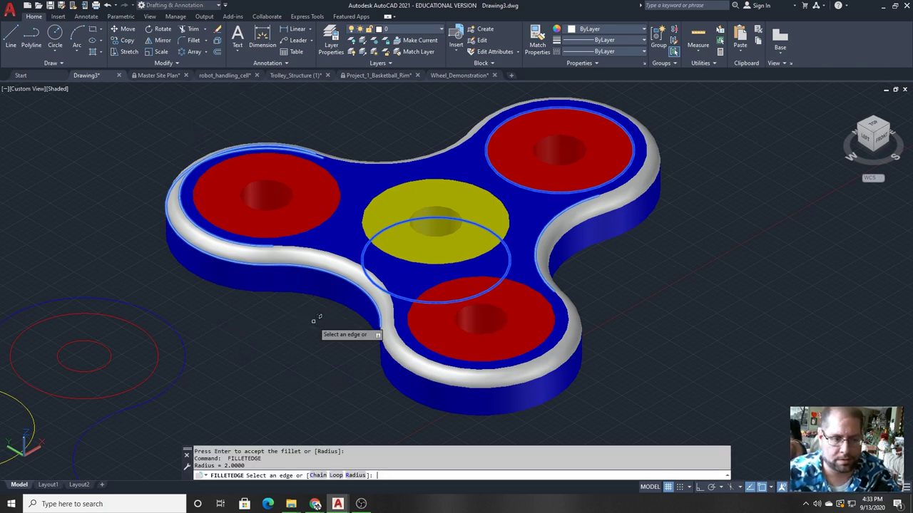
left_click(275, 292)
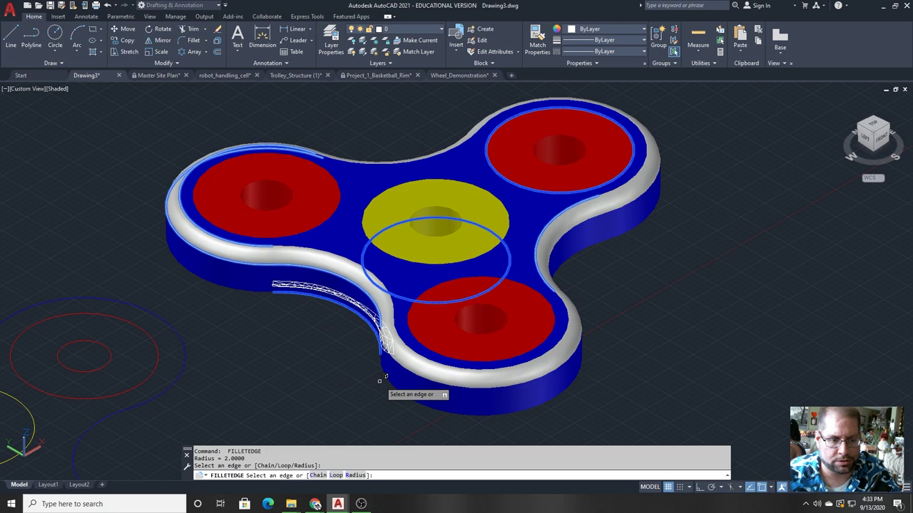
left_click(324, 477)
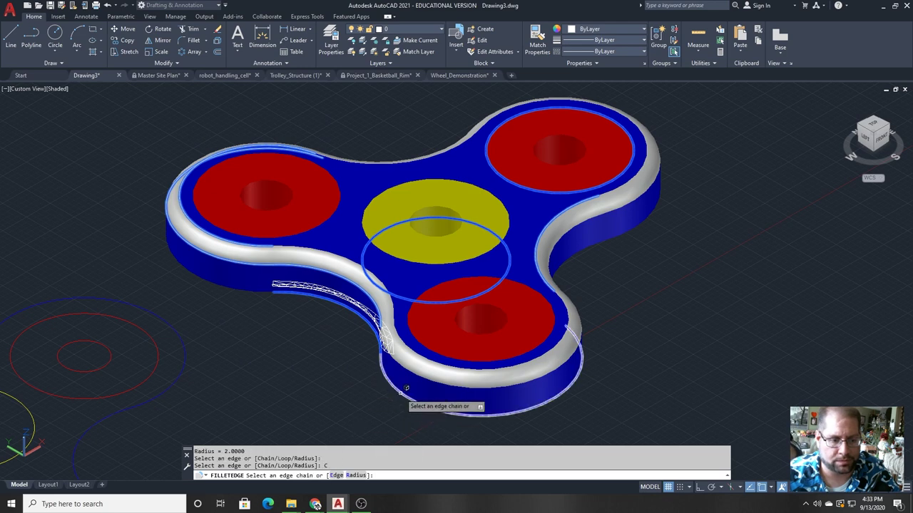
left_click(402, 392)
key("Return")
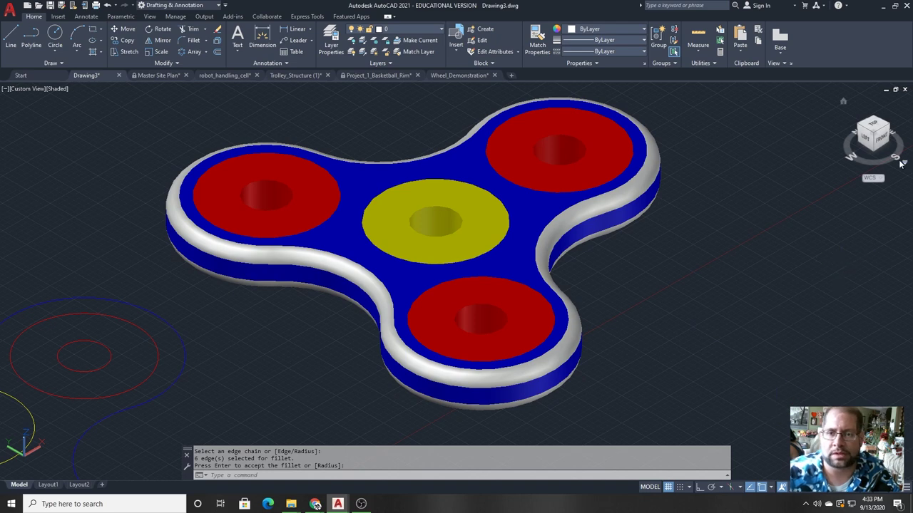
key("Return")
Step: Turn off the grid and orbit around the filleted spinner to examine it from below, the front and above
left_click(468, 234)
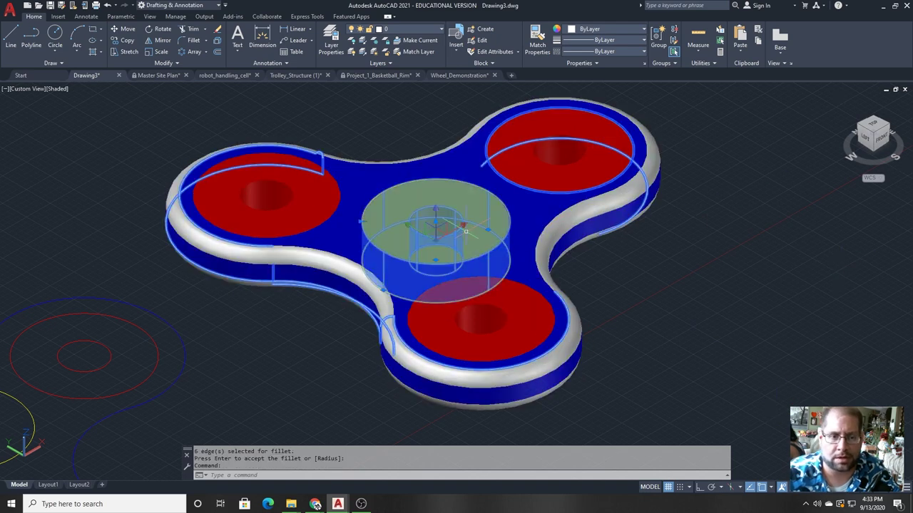
left_click_drag(880, 139, 882, 144)
key("F7")
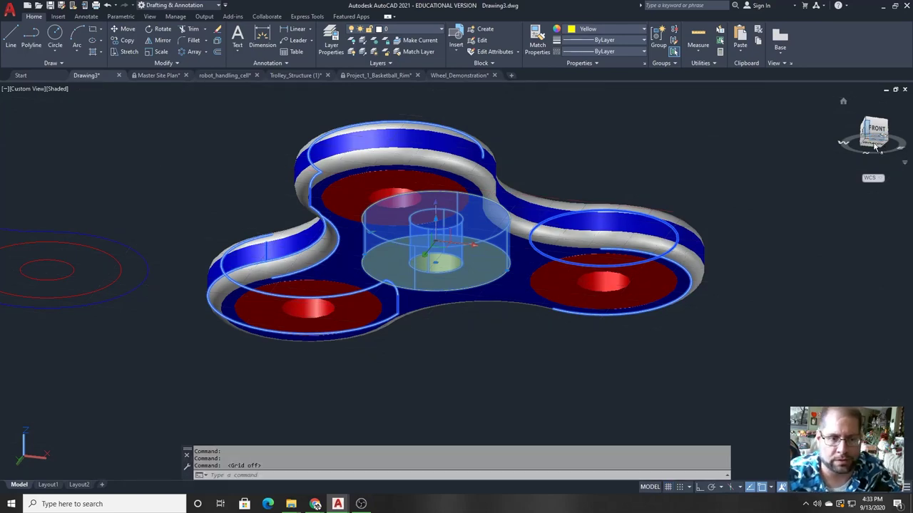
left_click(880, 125)
middle_click_drag(784, 160, 805, 235, "shift")
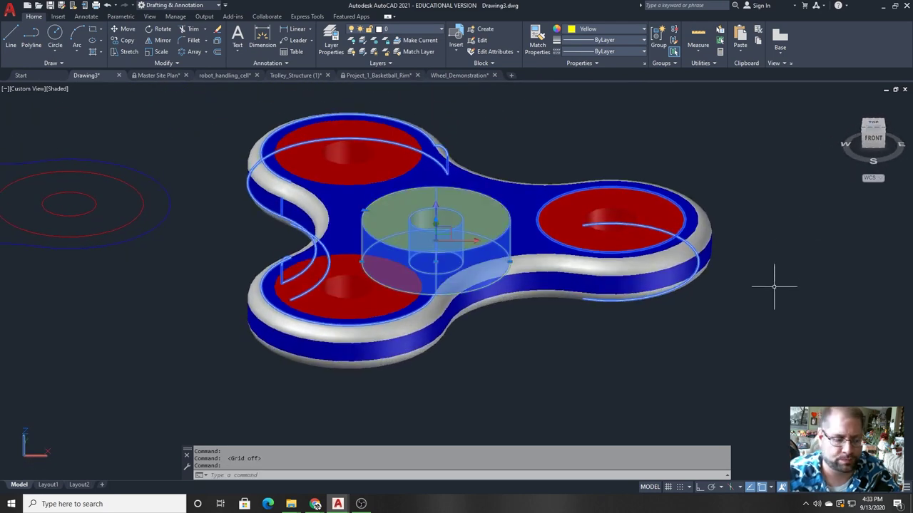
key("Escape")
key("Escape")
left_click(730, 357)
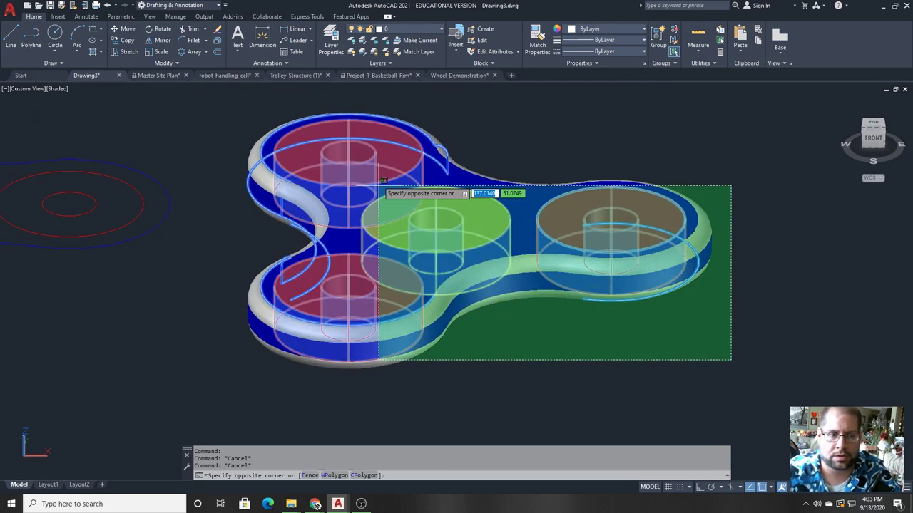
key("Escape")
key("Escape")
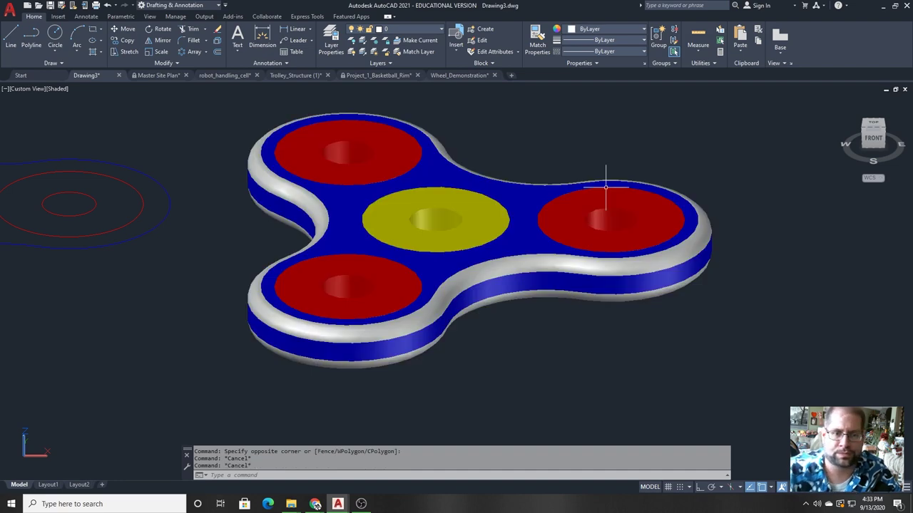
middle_click_drag(820, 178, 651, 169, "shift")
scroll(495, 271, "down", 2)
middle_click_drag(495, 271, 509, 285, "shift")
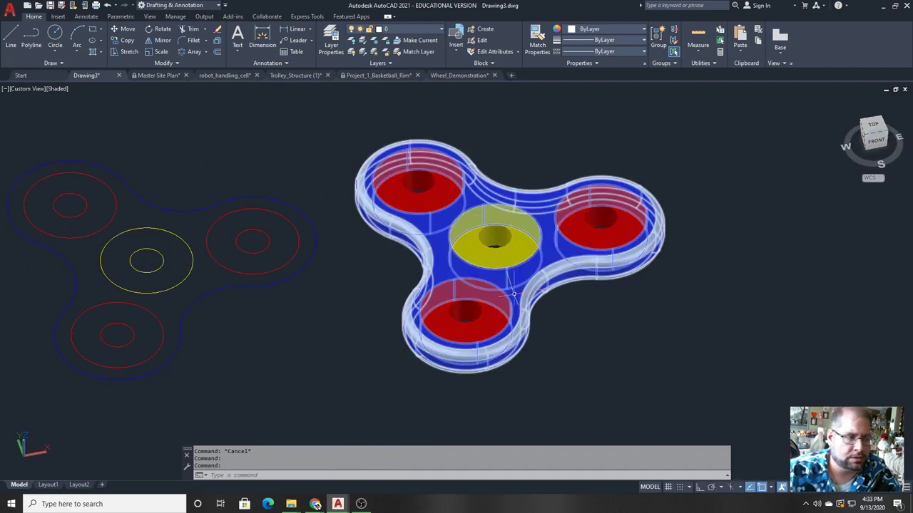